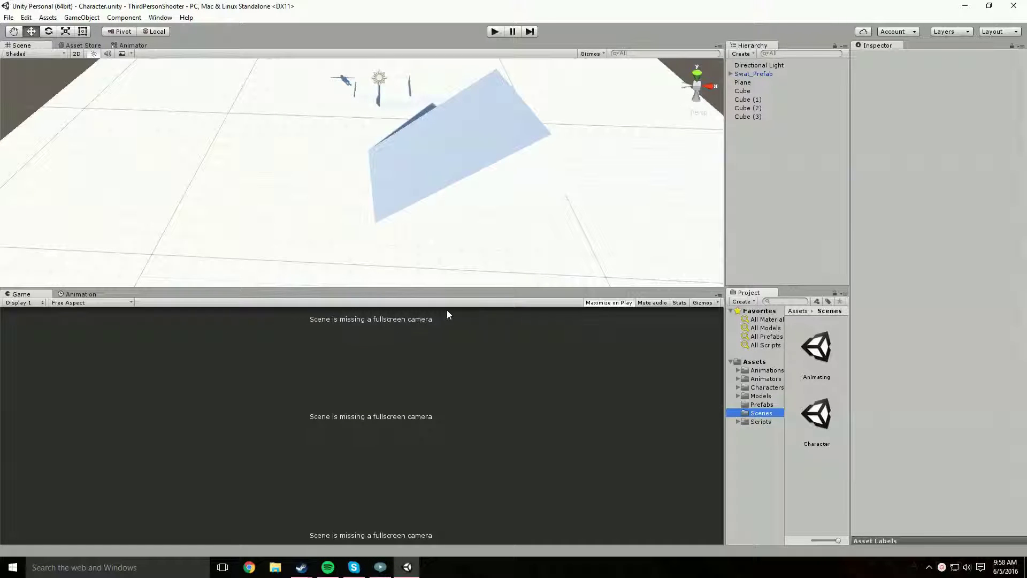
- Run the Character scene in play mode and walk the SWAT character around the ramp and cubes
click(495, 33)
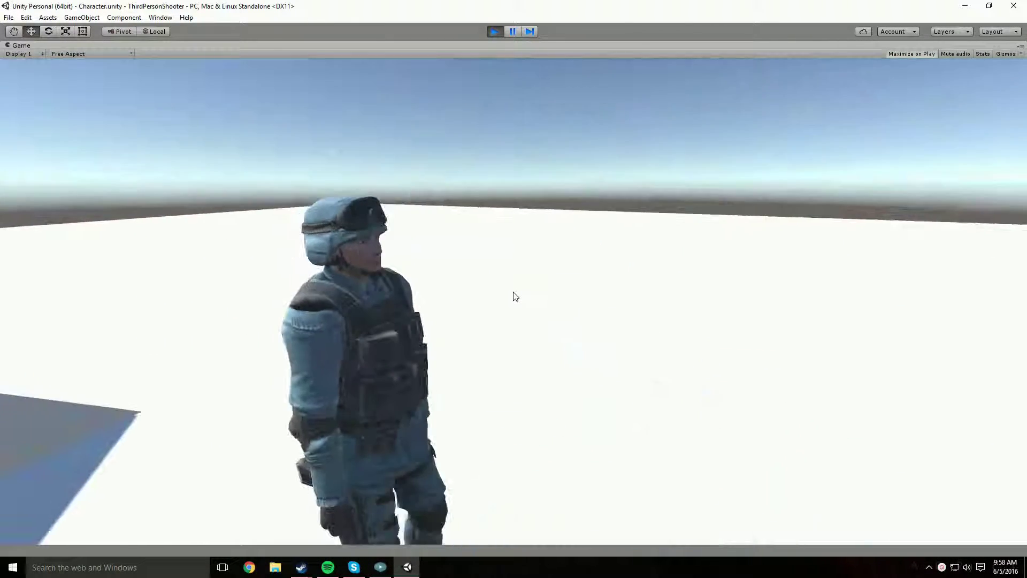
key(w)
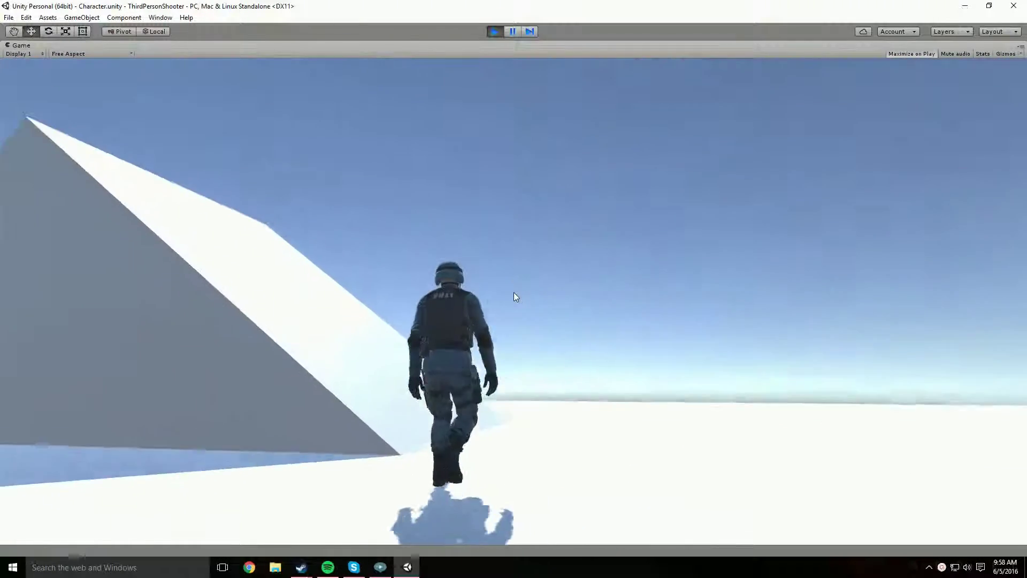
key(a)
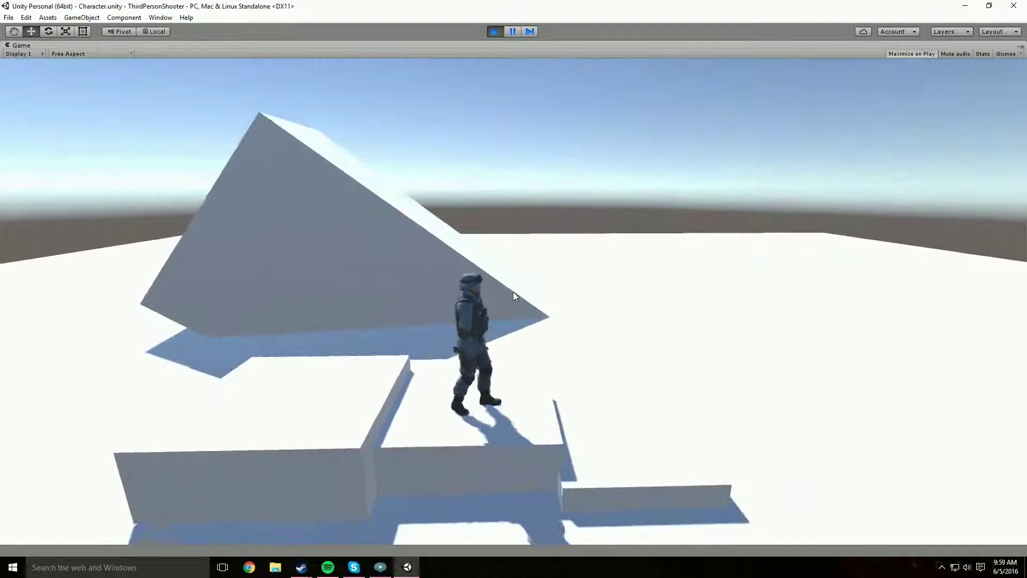
- Test the in-game inventory by dropping one RussianAR and equipping another
key(i)
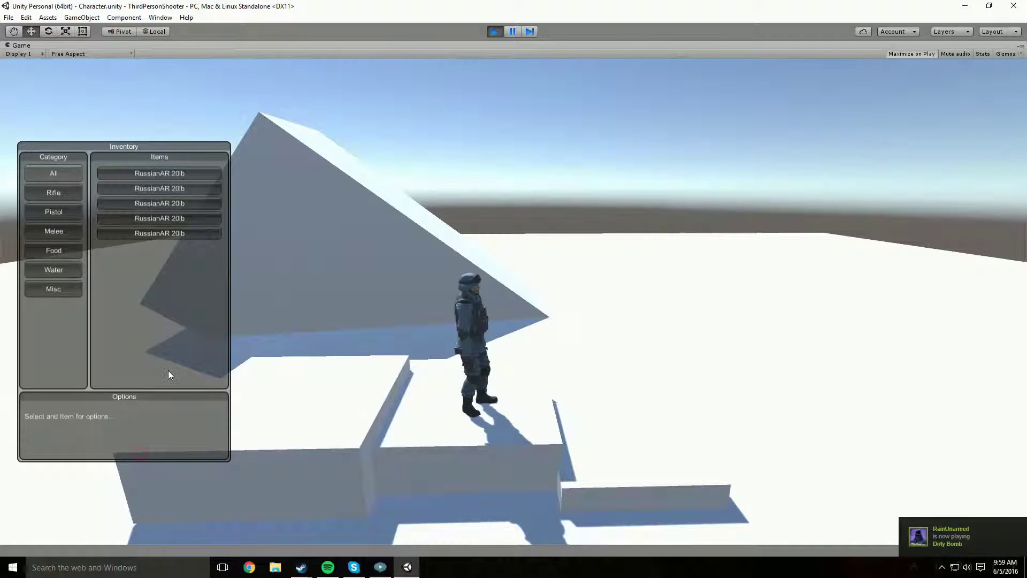
click(151, 174)
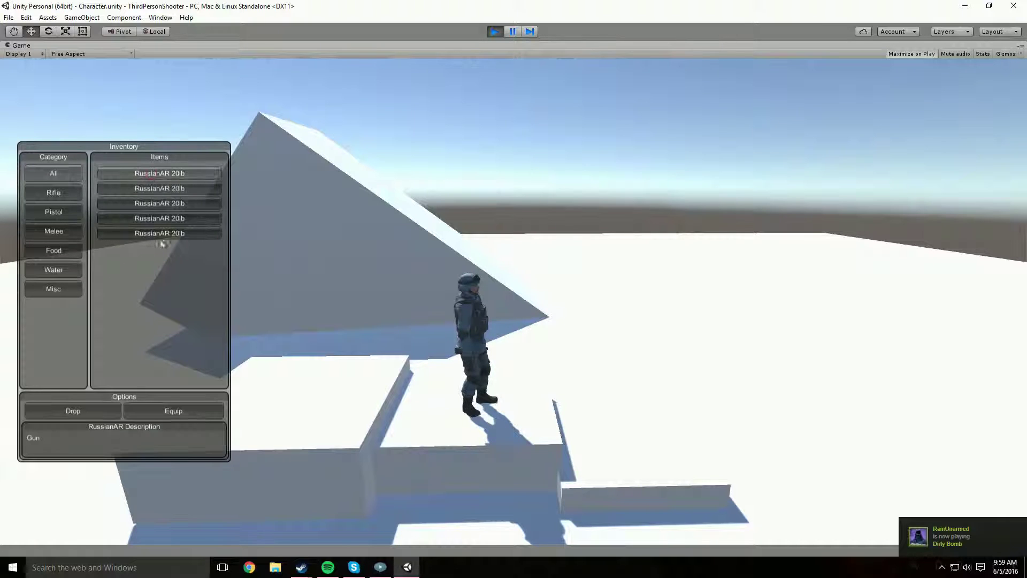
click(91, 410)
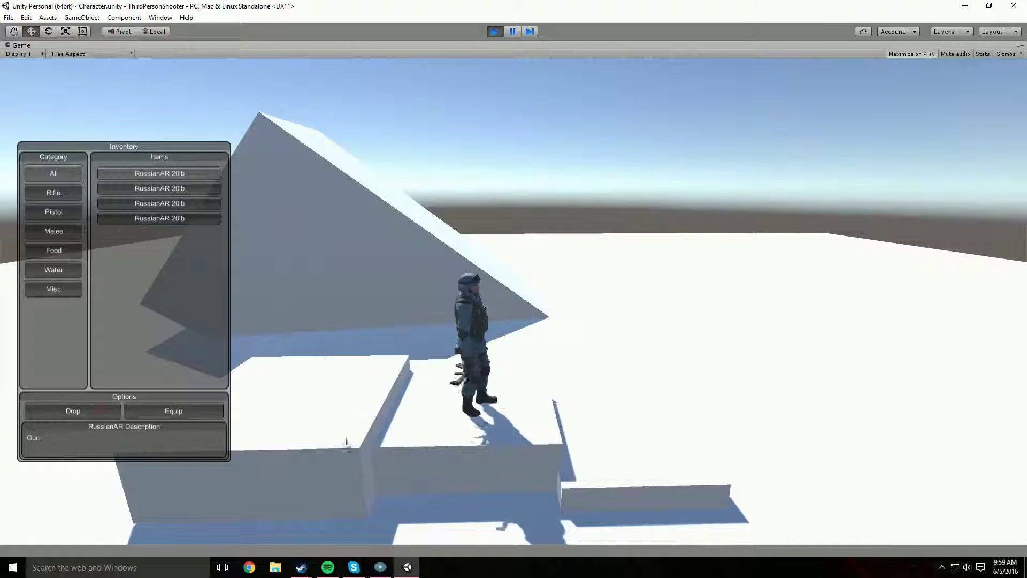
click(150, 412)
key(i)
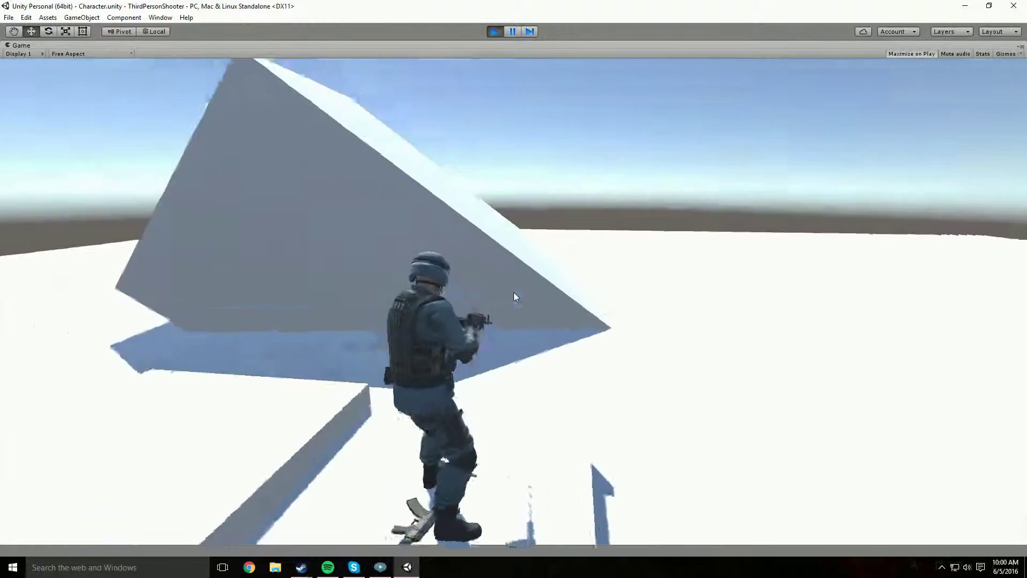
- Test crouching, aiming, running and jumping with the equipped rifle around the obstacles
key(c)
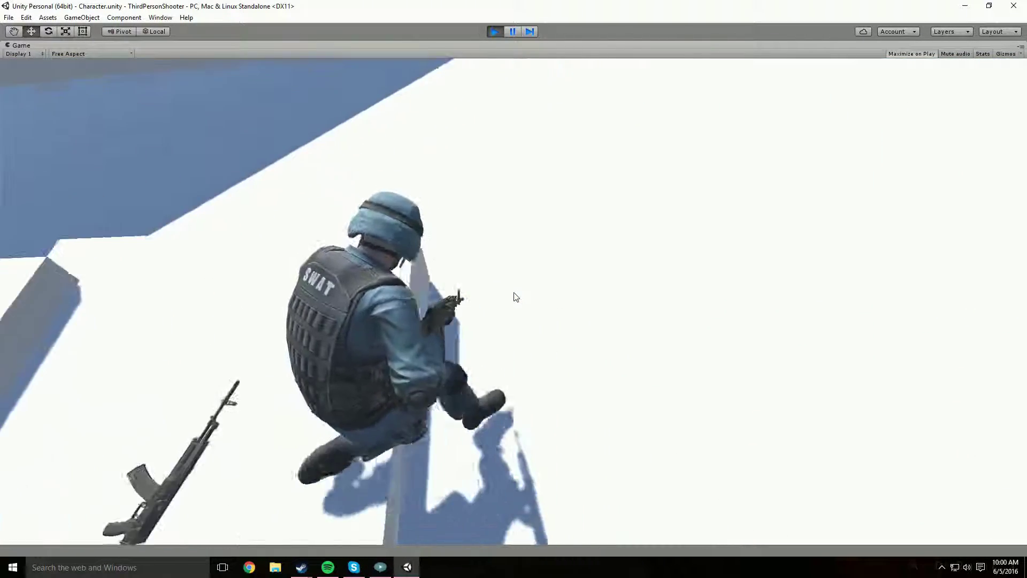
right_click(515, 297)
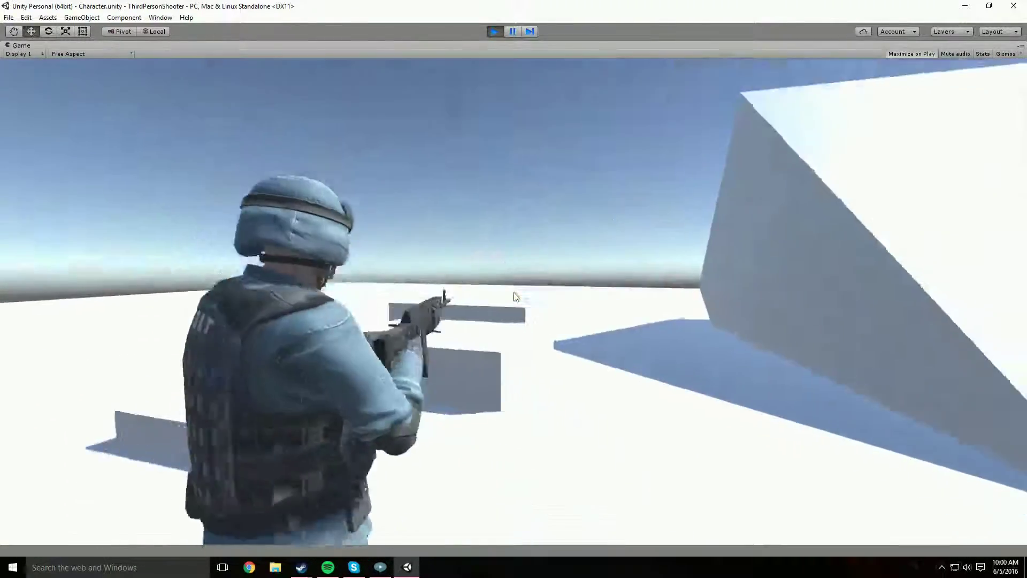
right_click(515, 297)
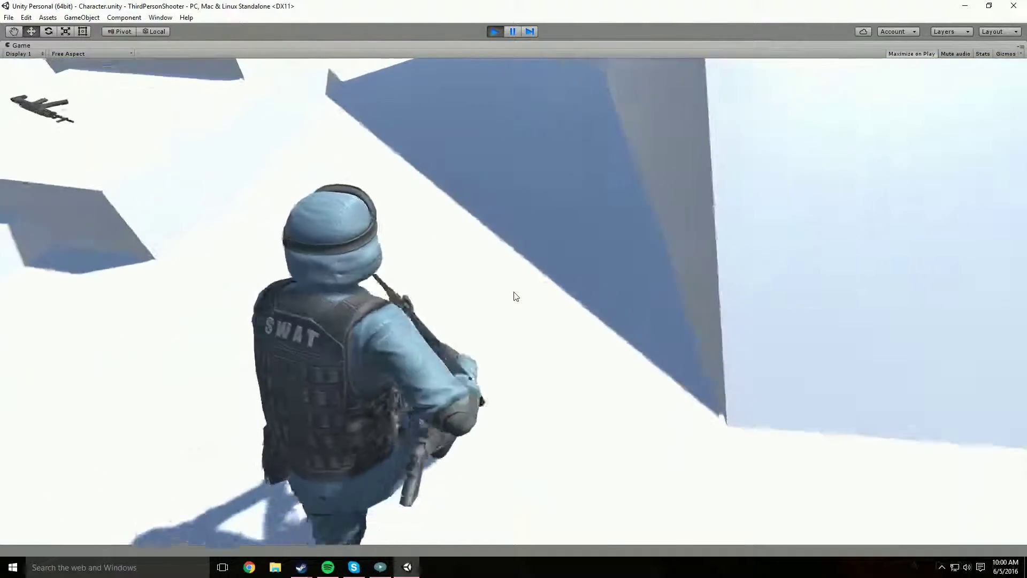
key(c)
key(w)
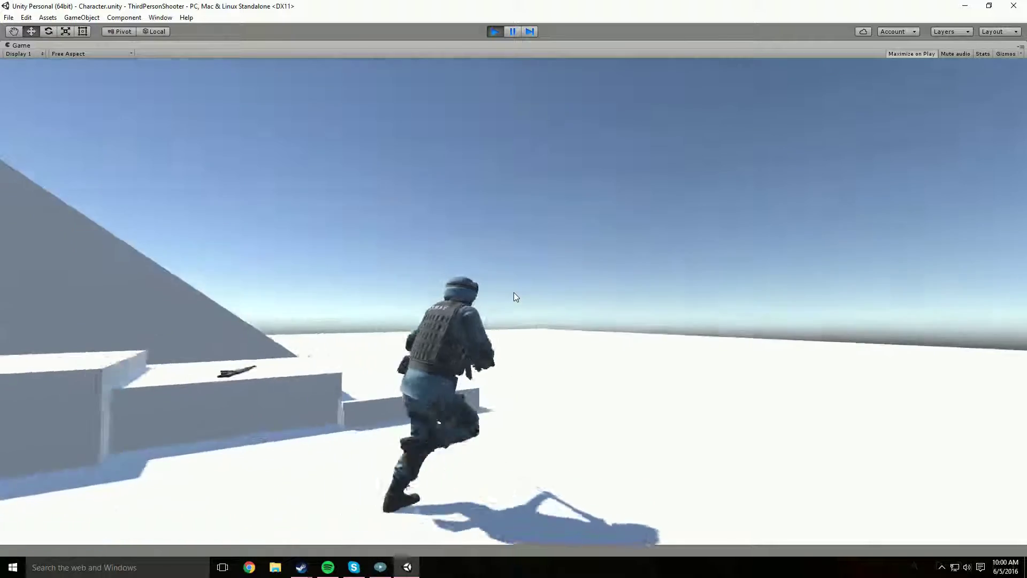
key(space)
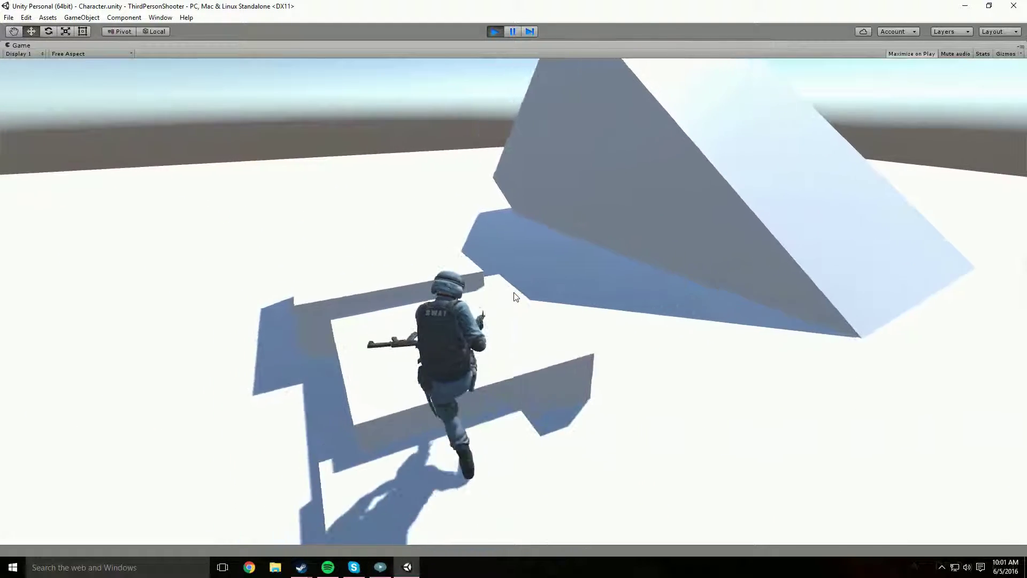
key(q)
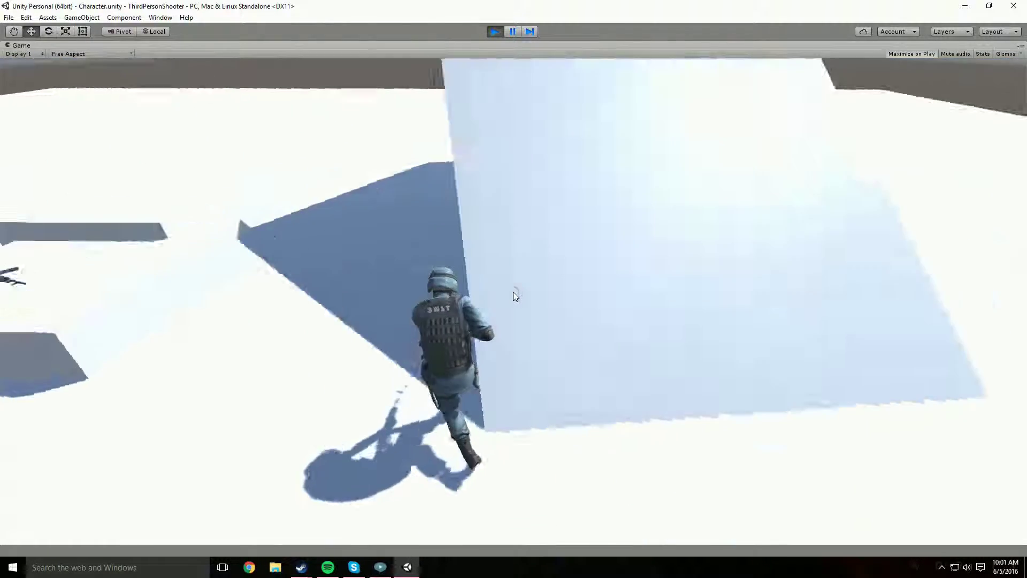
click(515, 296)
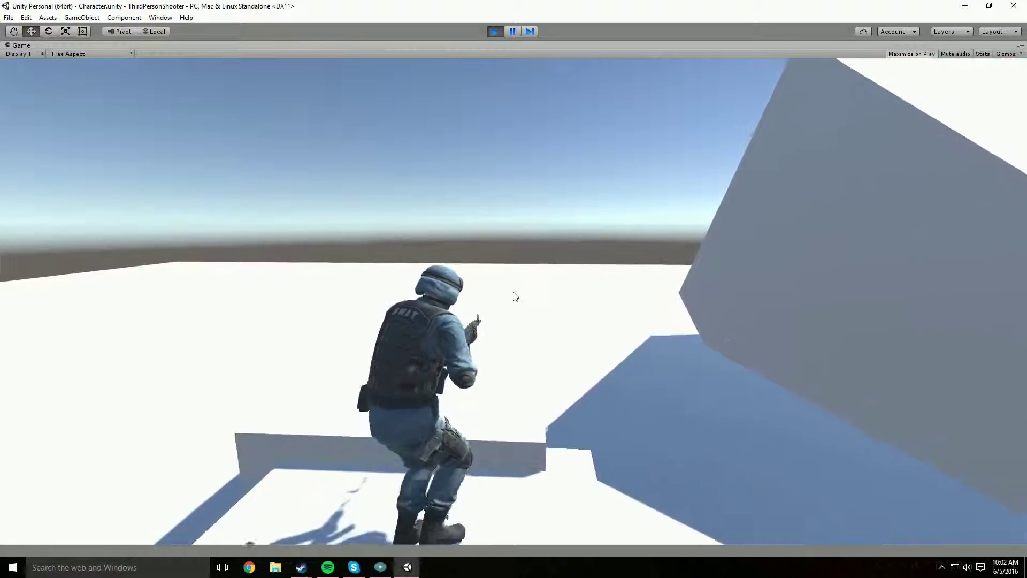
- Filter the in-game inventory through the Rifle, Pistol, Melee, Food, Water and Misc categories, and return to All
key(i)
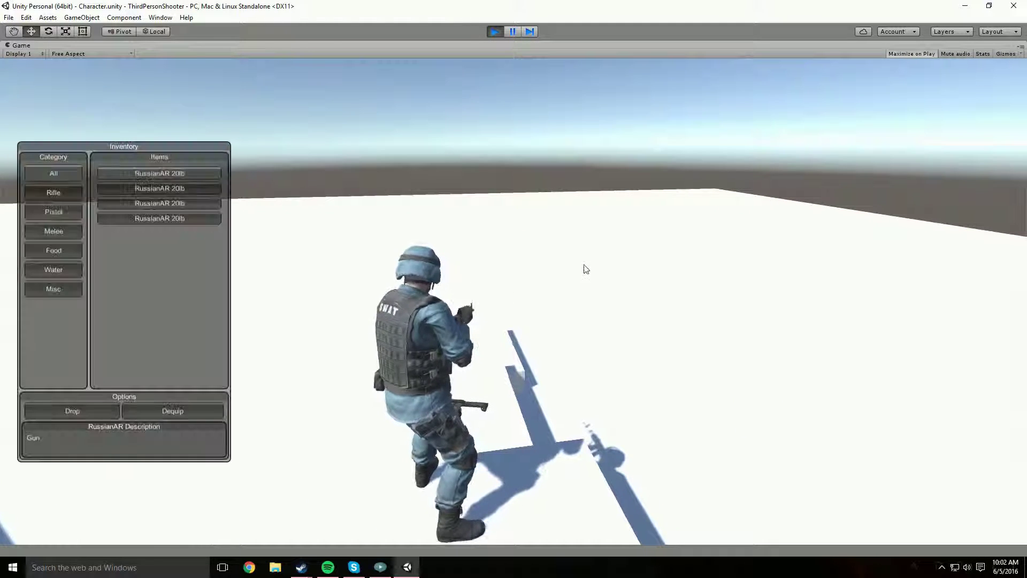
click(60, 191)
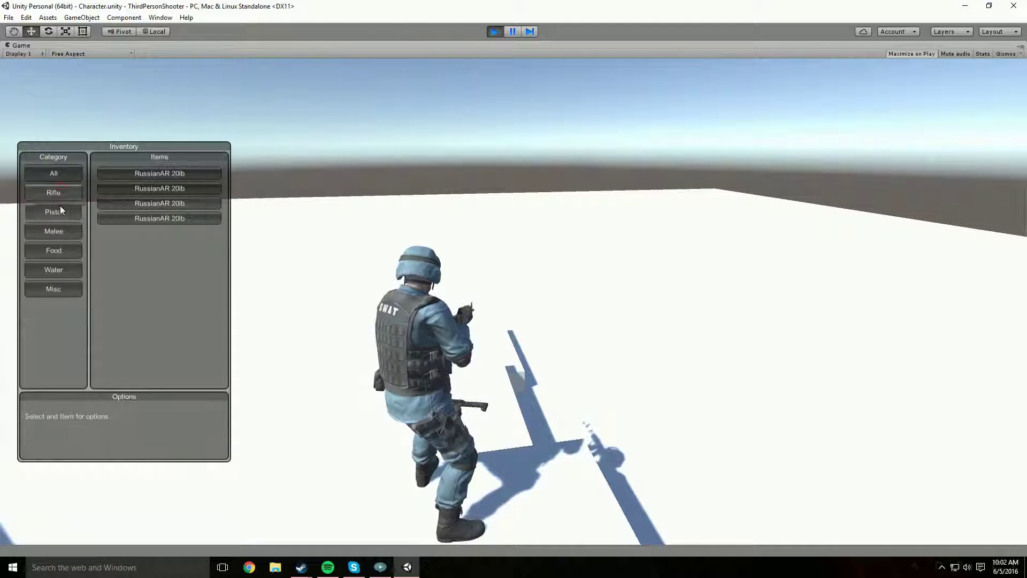
click(60, 211)
click(60, 230)
click(60, 250)
click(59, 269)
click(59, 288)
click(58, 193)
click(60, 211)
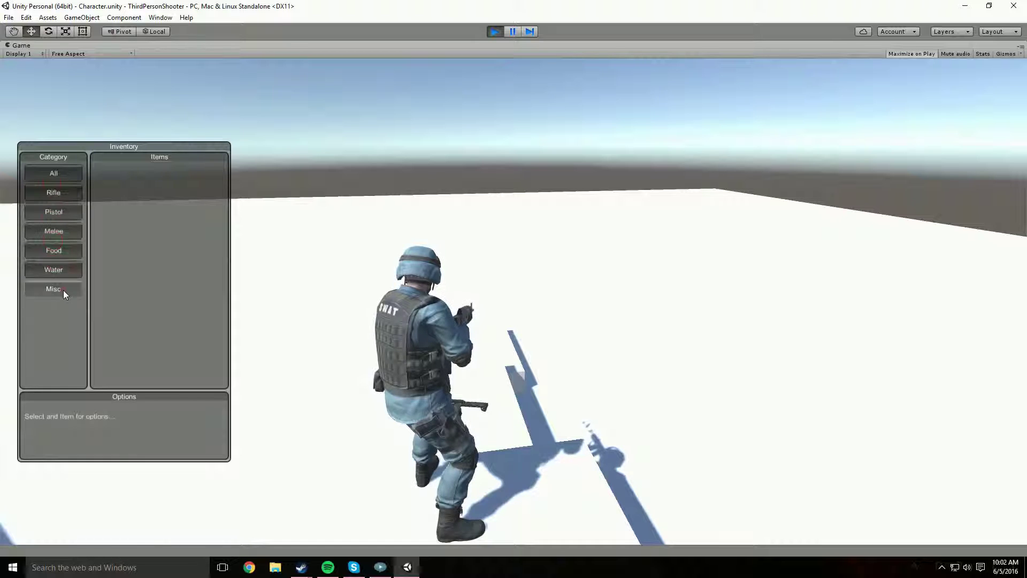
click(65, 178)
click(61, 174)
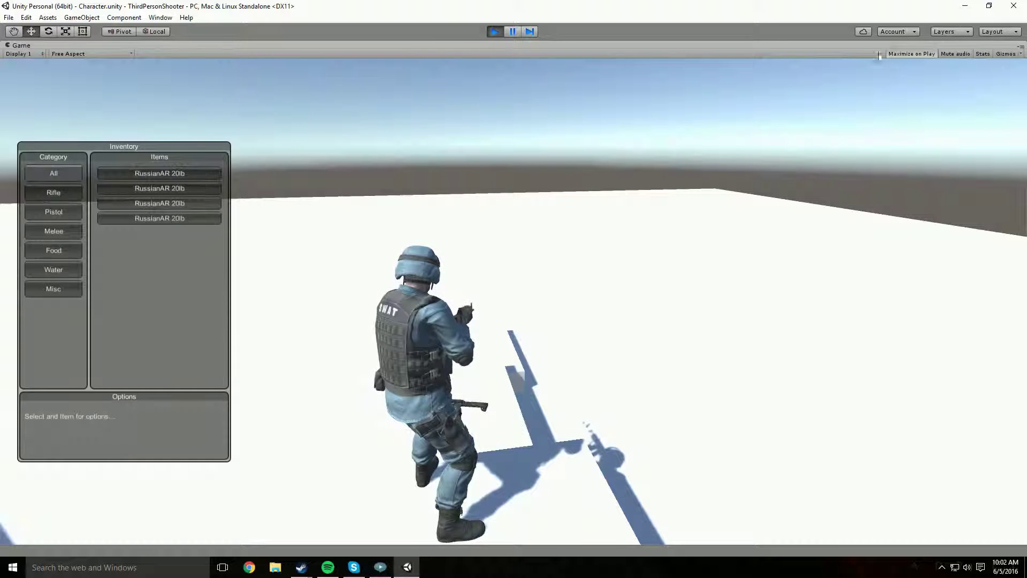
- Stop play mode and open the ItemDatabase prefab to review the RussianAR item's ID and category
click(497, 34)
click(770, 75)
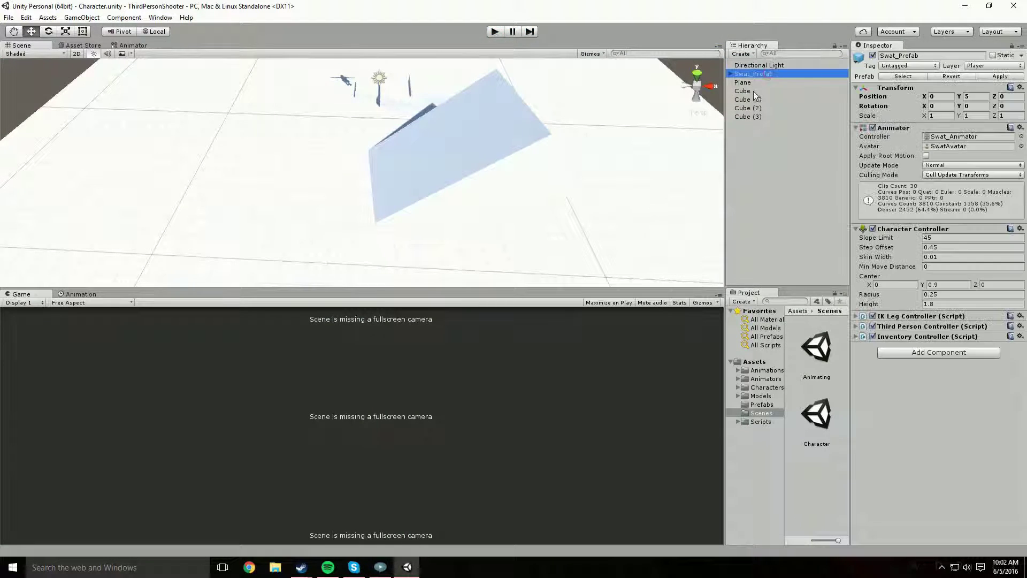
click(761, 404)
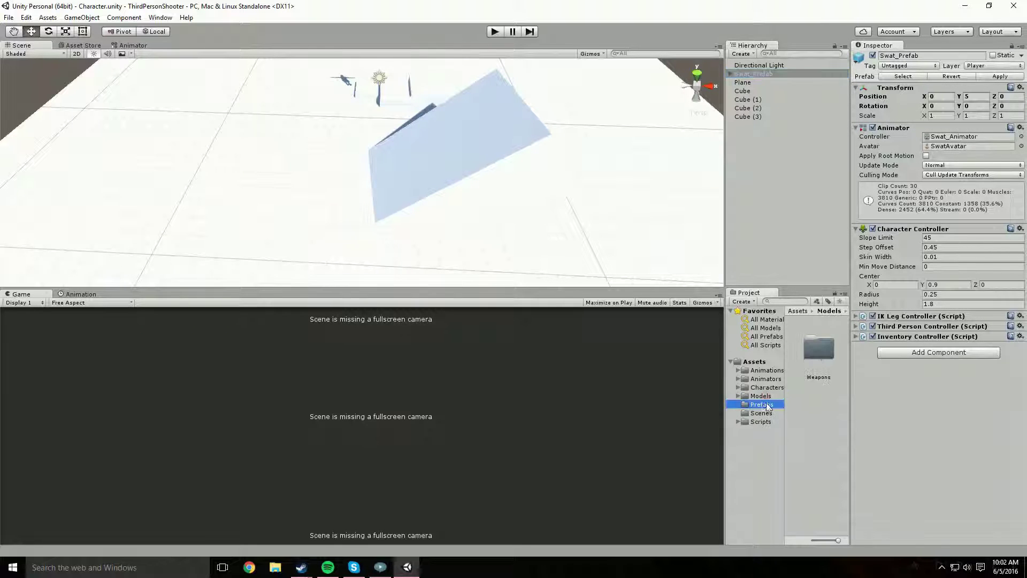
click(817, 348)
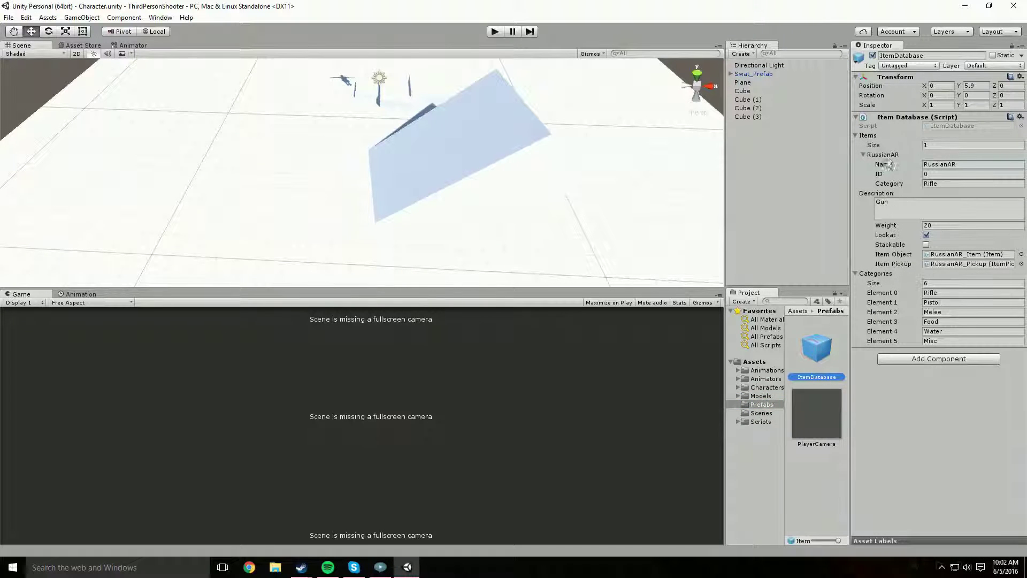
click(863, 154)
click(882, 154)
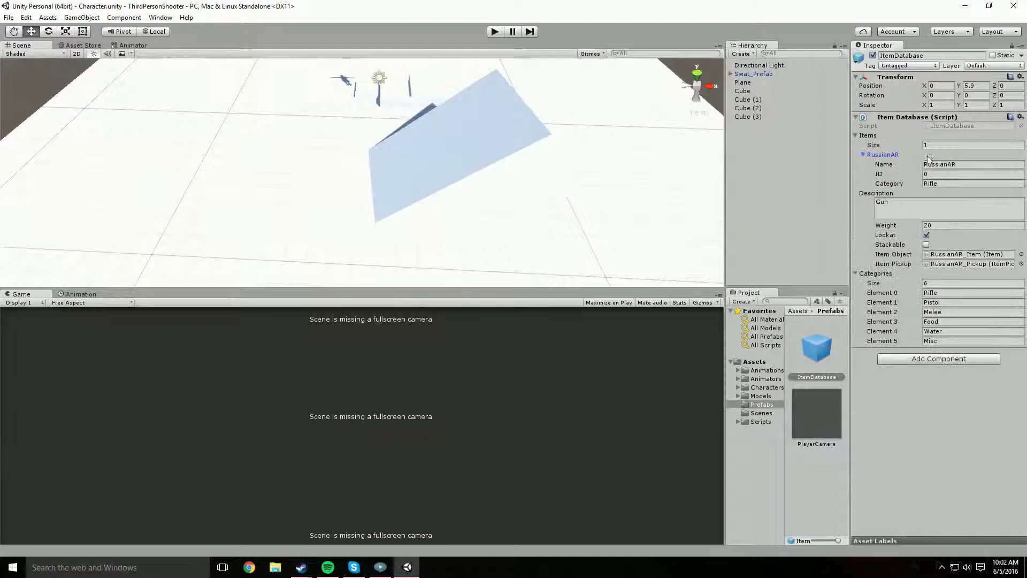
click(950, 175)
click(946, 184)
- Set the RussianAR item's description to "Gun made buy modern russians."
click(924, 206)
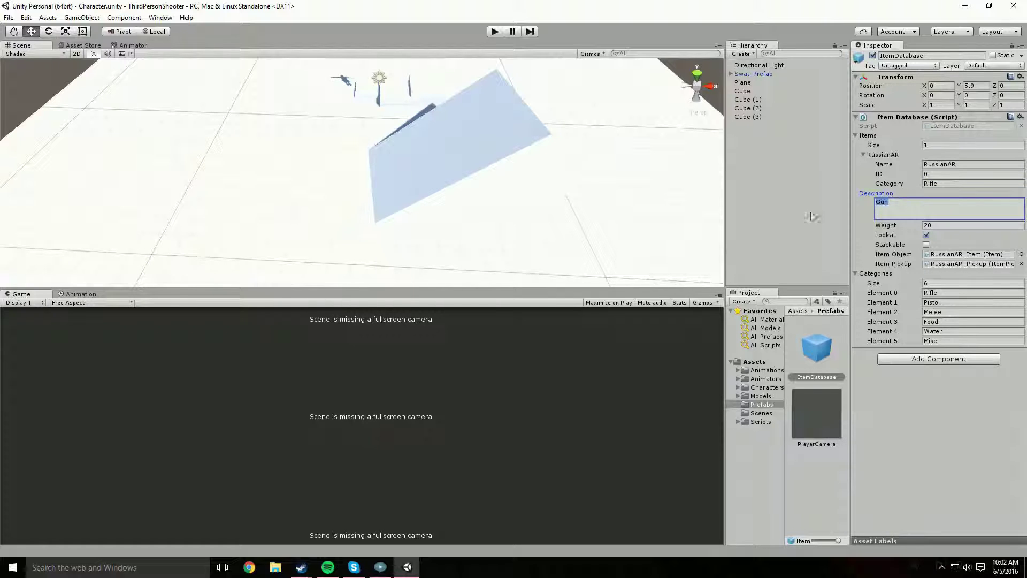
double_click(915, 206)
text(Gun ma)
text(de bu)
text(y russians mod)
text(ern)
key(BackSpace)
key(BackSpace)
key(BackSpace)
key(BackSpace)
text(rus)
key(BackSpace)
key(BackSpace)
key(BackSpace)
text(ssians.)
- Enable Stackable for the RussianAR item and go over its Lookat and Weight settings
click(926, 245)
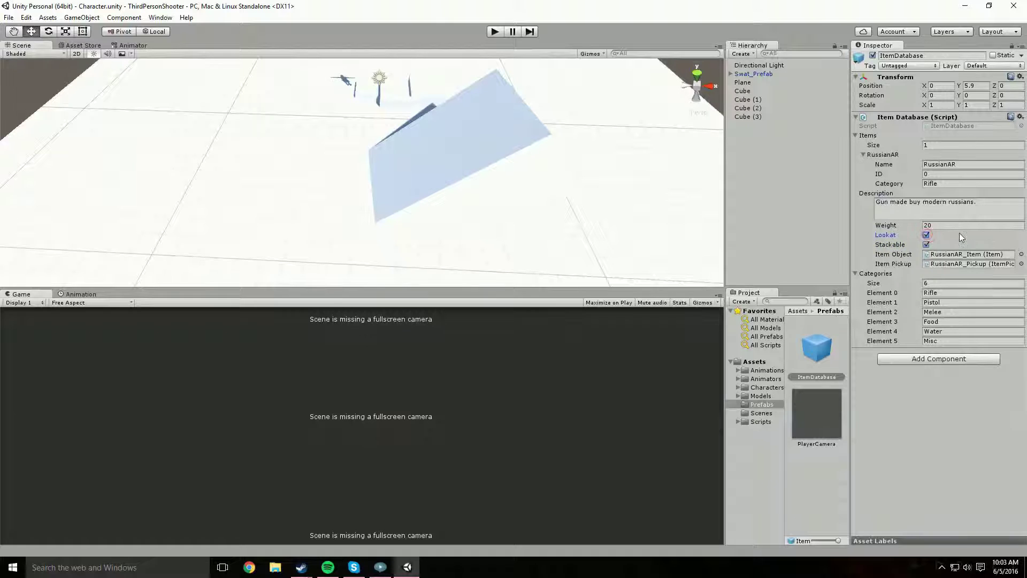
click(926, 235)
click(935, 225)
click(928, 225)
- Show only the Inventory settings in Swat_Prefab's Inventory Controller, collapsing both arm groups, and locate the assigned item database in the project
click(753, 74)
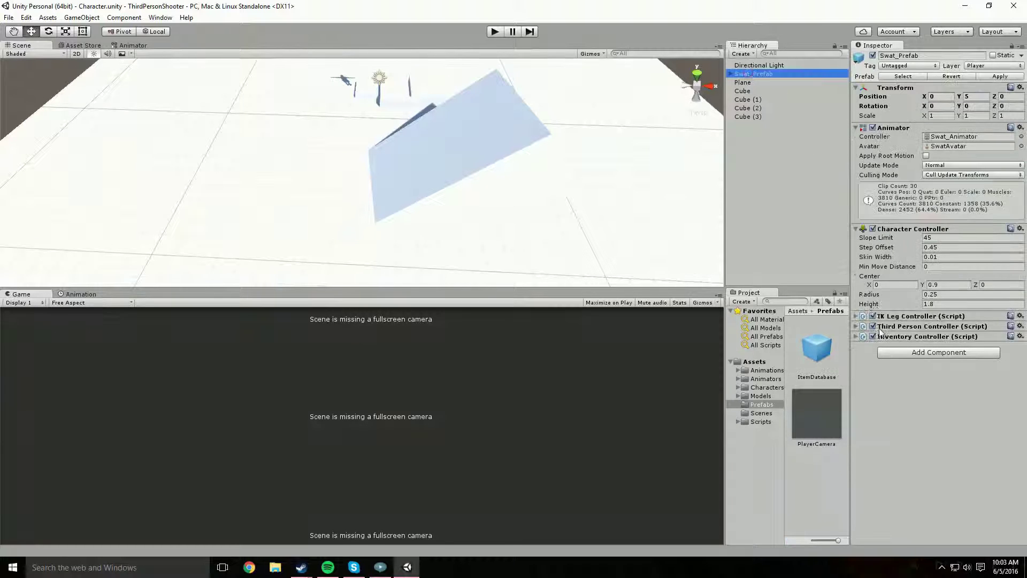
click(910, 336)
scroll(917, 346, down, 1)
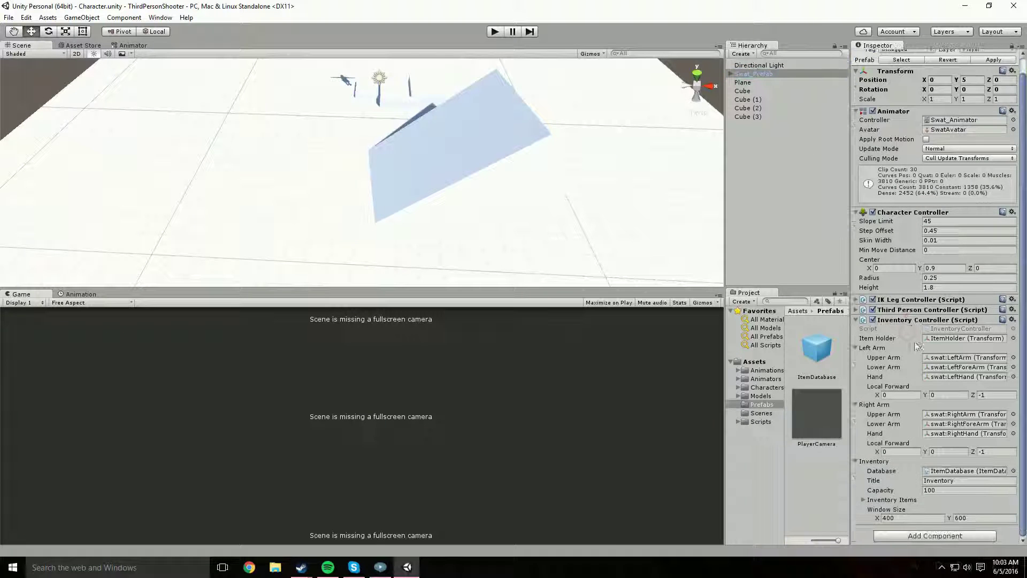
click(885, 405)
click(884, 364)
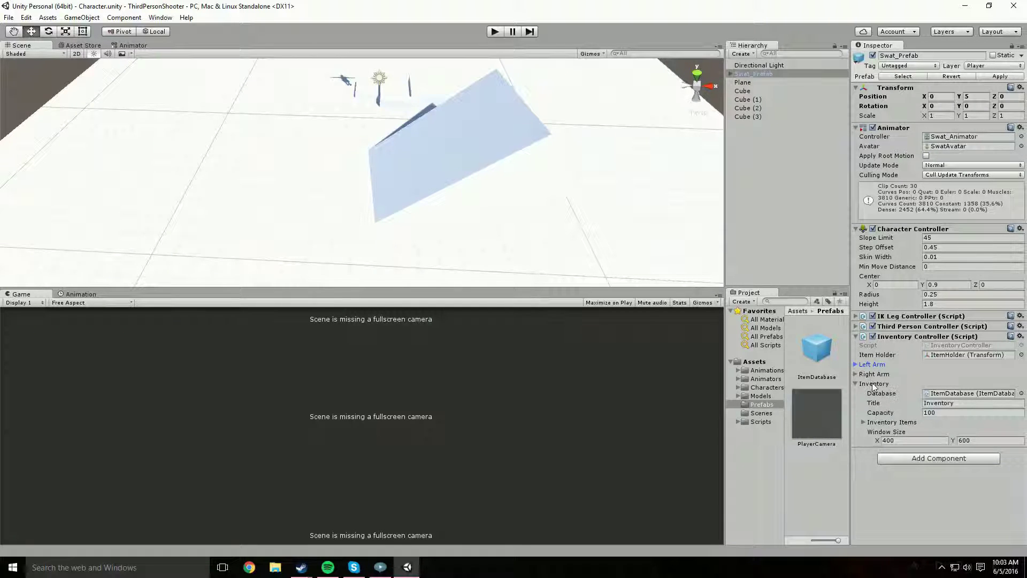
click(873, 384)
click(873, 384)
click(963, 395)
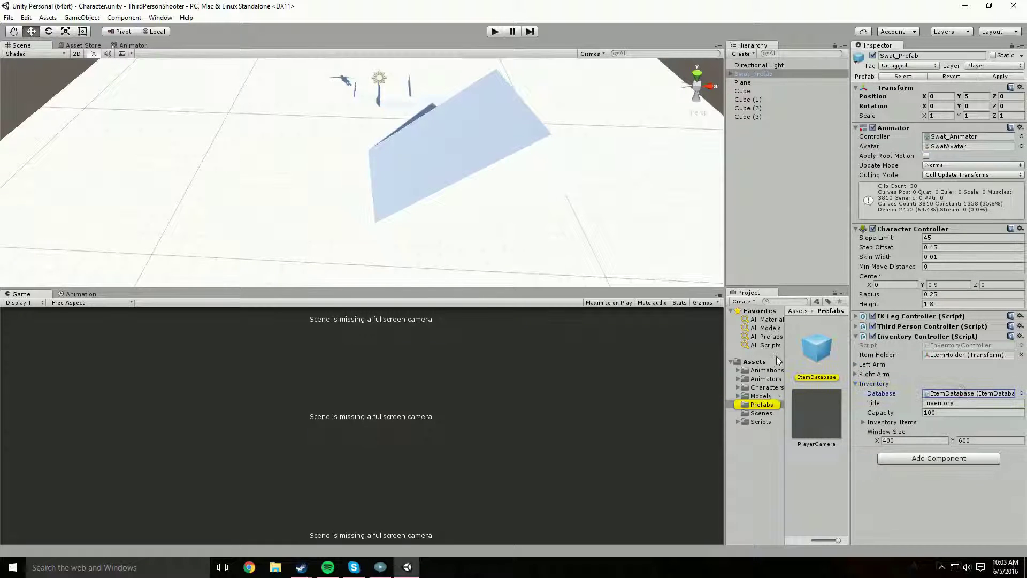
- Set the Inventory Controller's title to Player Inventory and its capacity to 120
click(978, 403)
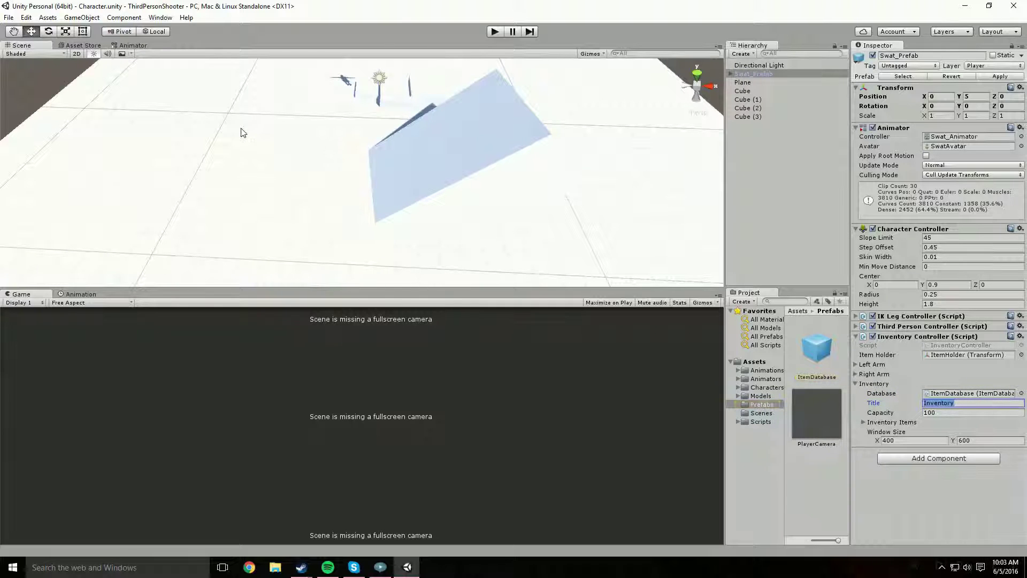
right_drag(107, 133, 106, 121)
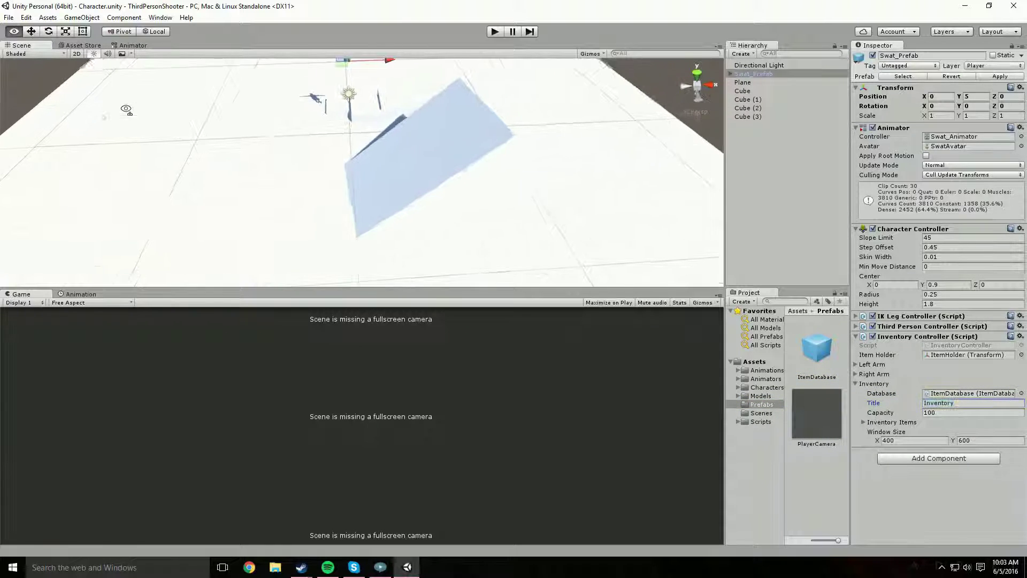
click(962, 404)
text(Player Inventor)
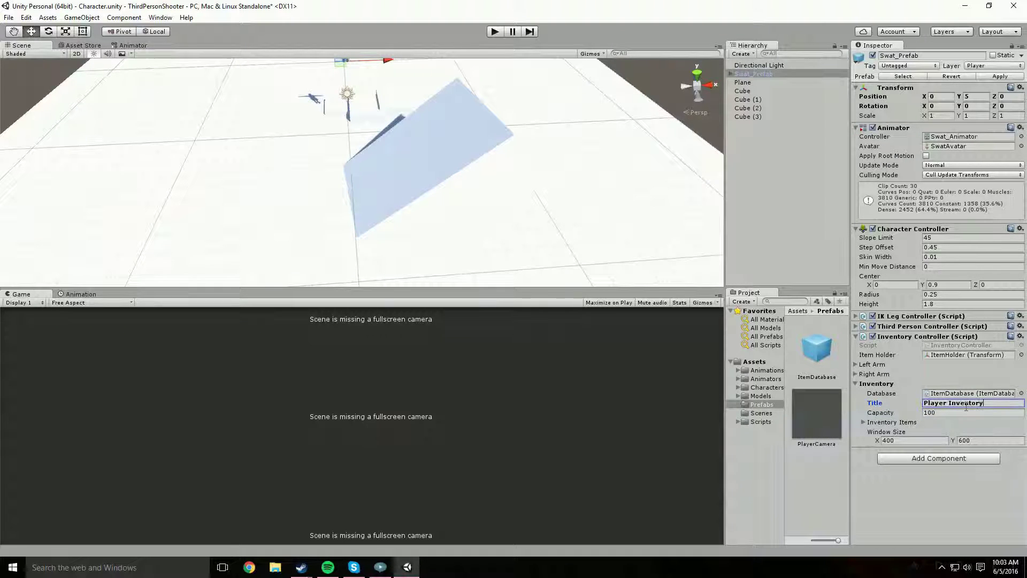
click(969, 412)
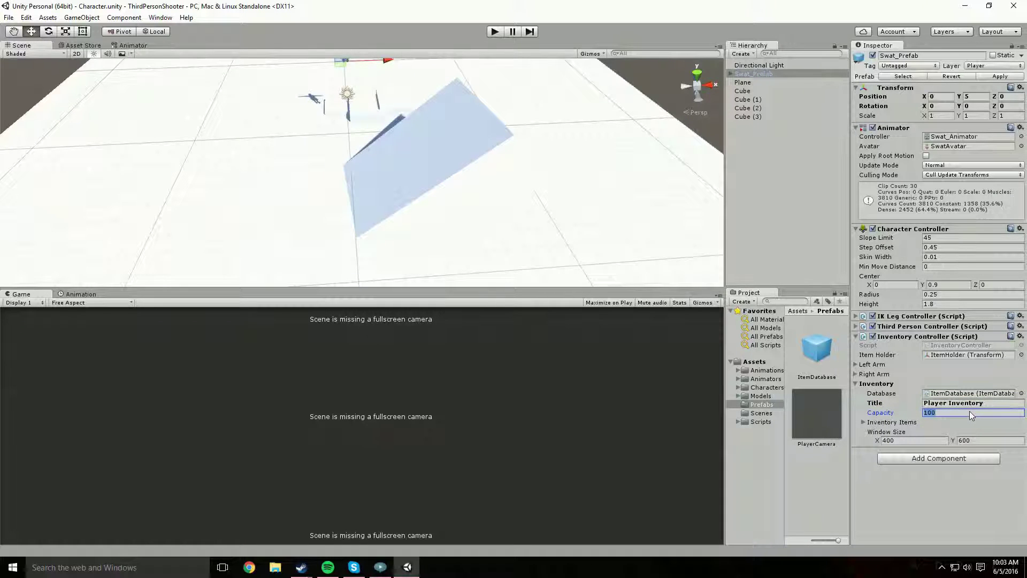
text(120)
- Expand the Inventory Items list in the Inventory Controller to examine its contents
click(904, 422)
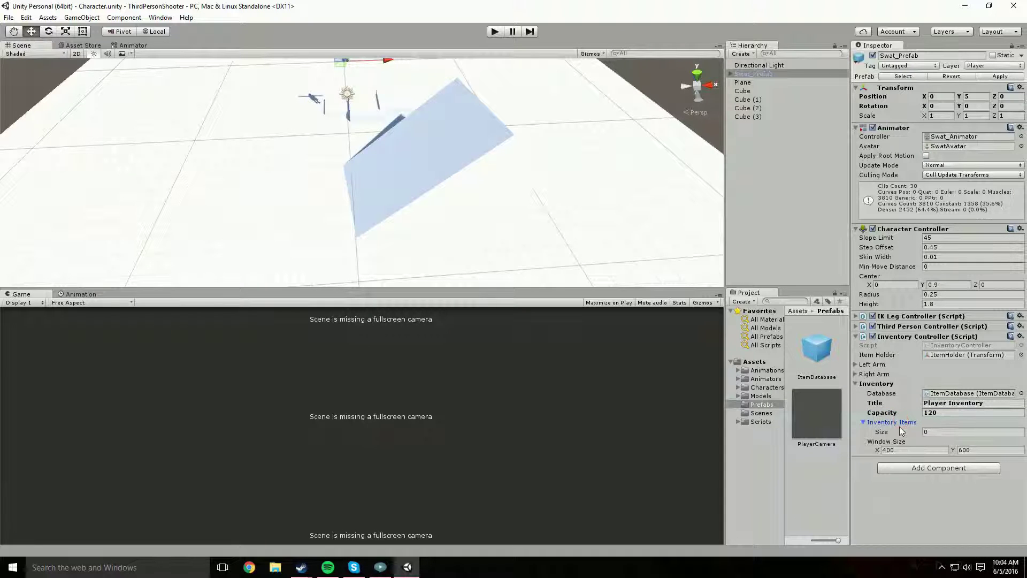
click(898, 422)
click(899, 422)
click(889, 422)
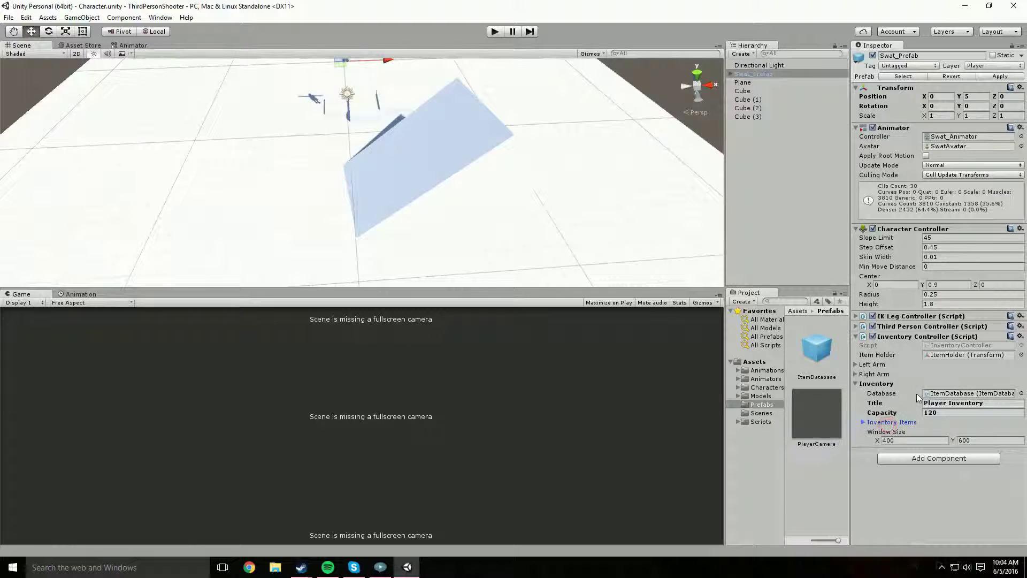
click(908, 423)
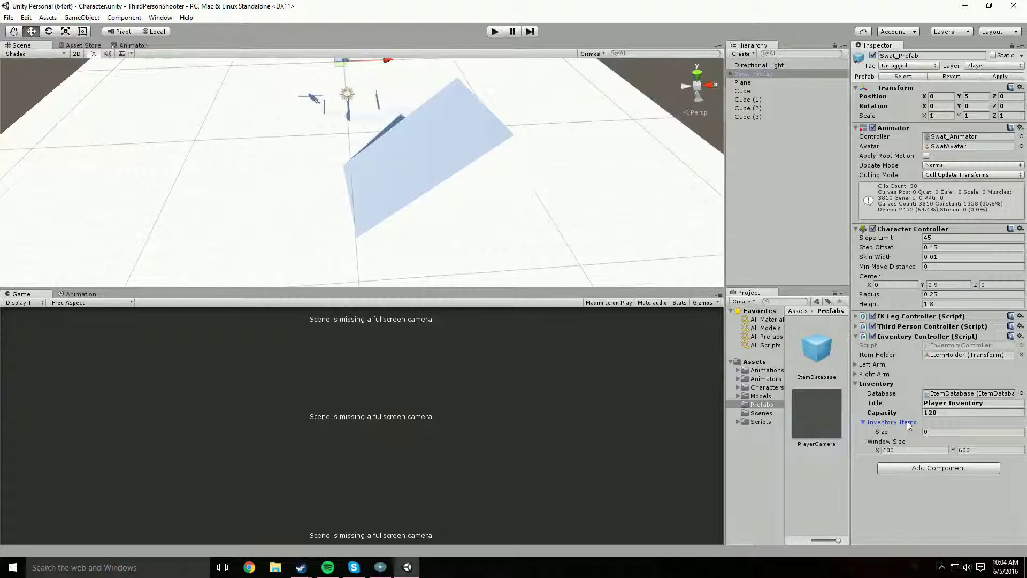
- Set the size of the Inventory Controller's Inventory Items list to 1
click(945, 433)
text(1)
key(Return)
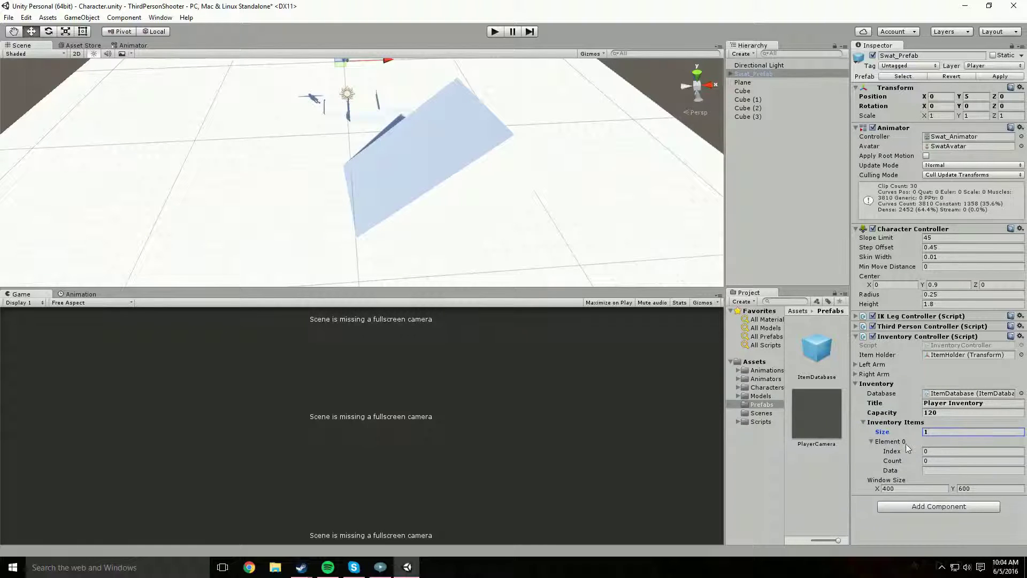
- Try an ID of 3 for the RussianAR item in the ItemDatabase prefab, and restore the ID to 0
click(811, 358)
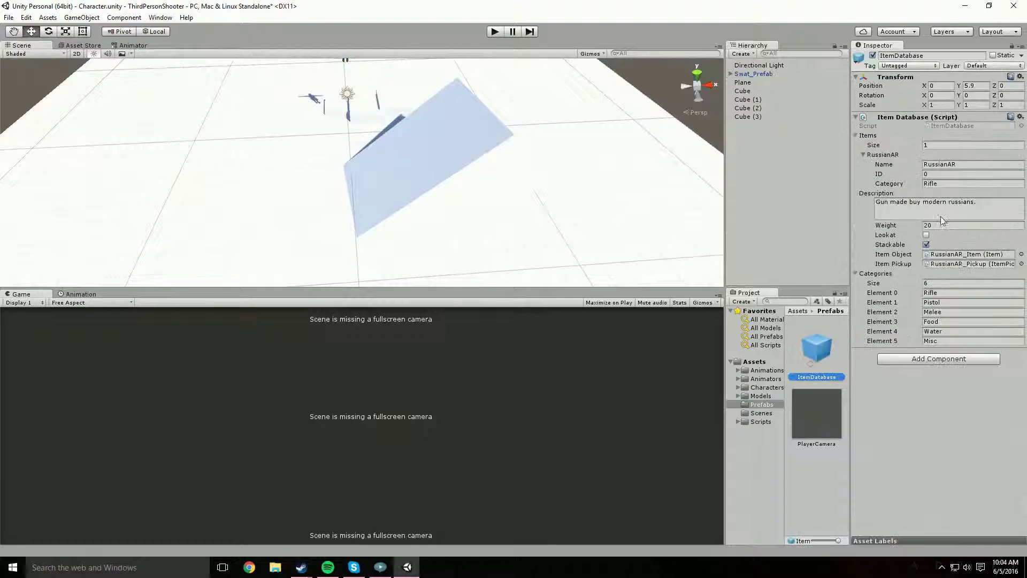
click(933, 173)
text(3)
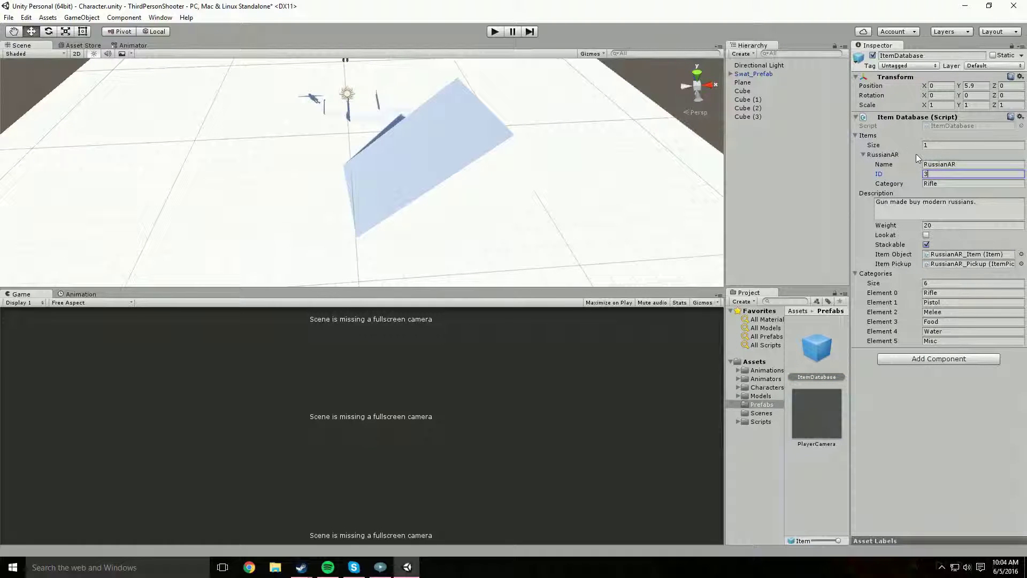
key(BackSpace)
text(0)
- Set the Count of Element 0 in Swat_Prefab's Inventory Items list to 2
click(765, 75)
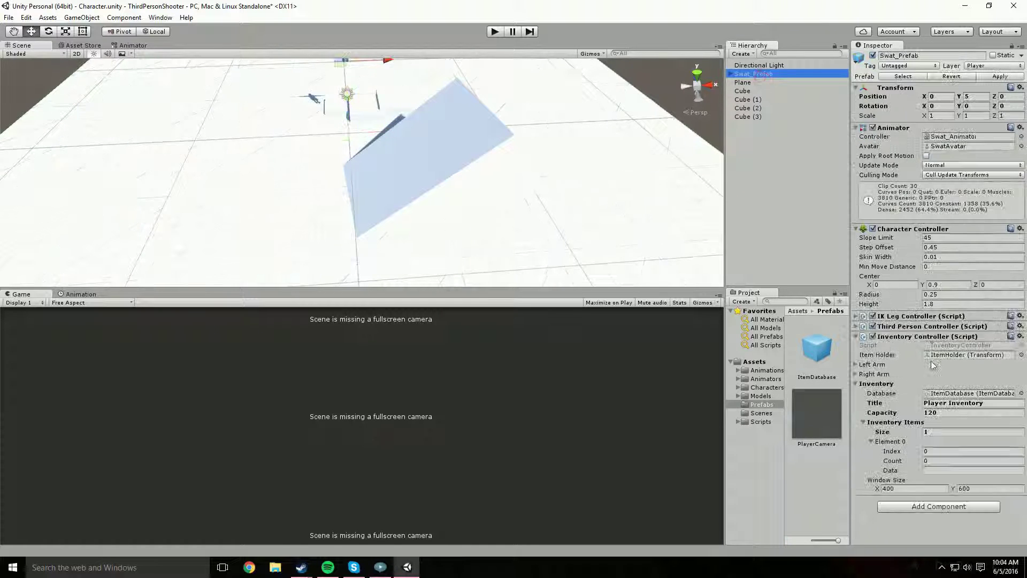
click(933, 458)
text(2)
- Go over Element 0's Data field, the inventory's item list size and capacity, and the Window Size setting
click(938, 469)
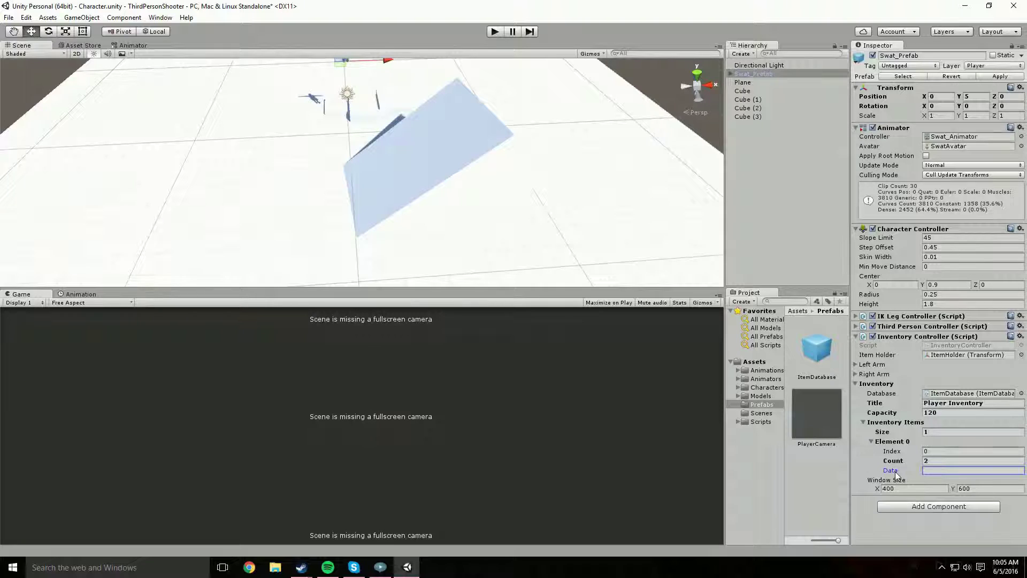
click(942, 471)
click(928, 470)
click(931, 470)
click(951, 430)
click(950, 413)
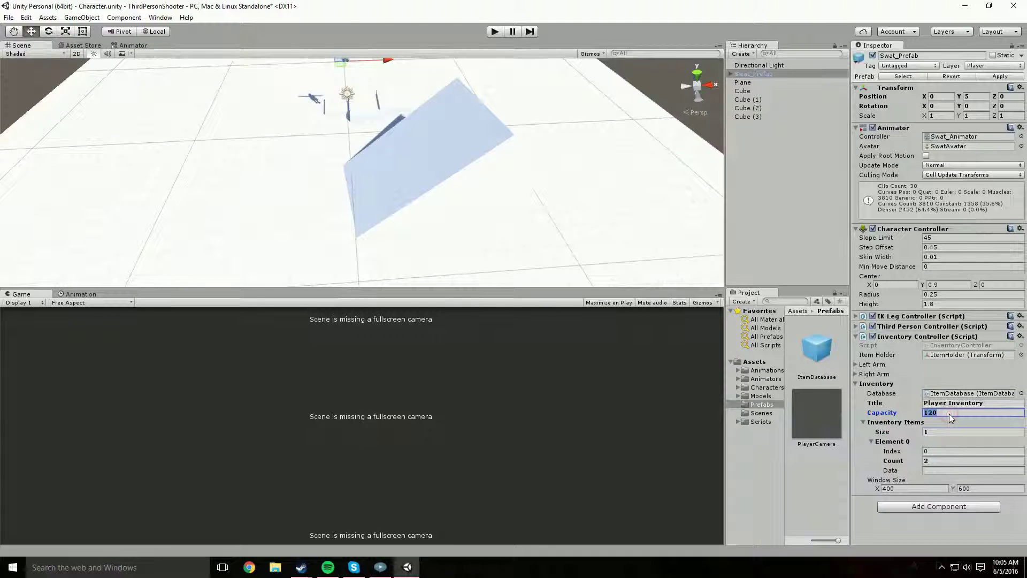
click(934, 469)
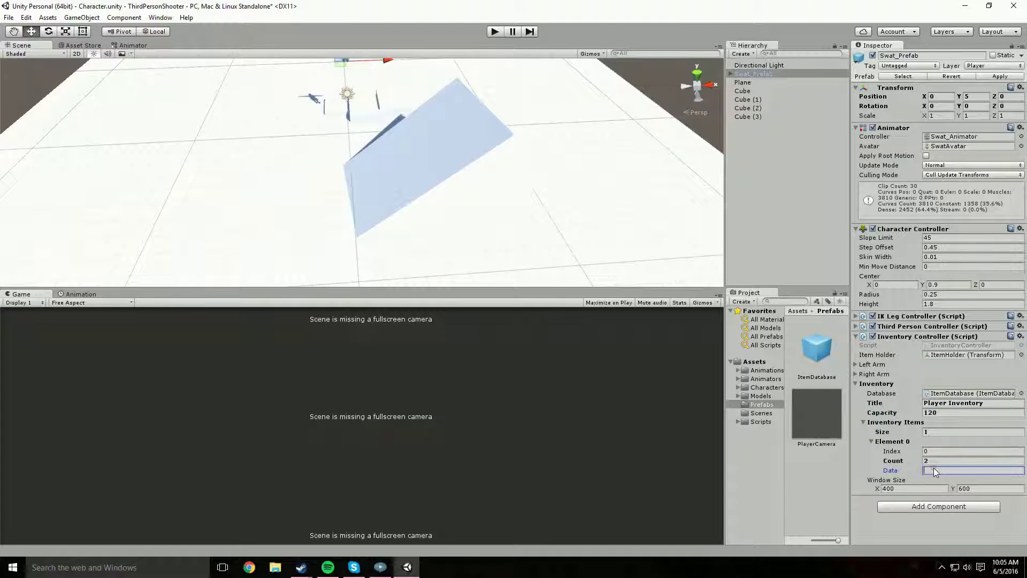
click(902, 470)
click(913, 488)
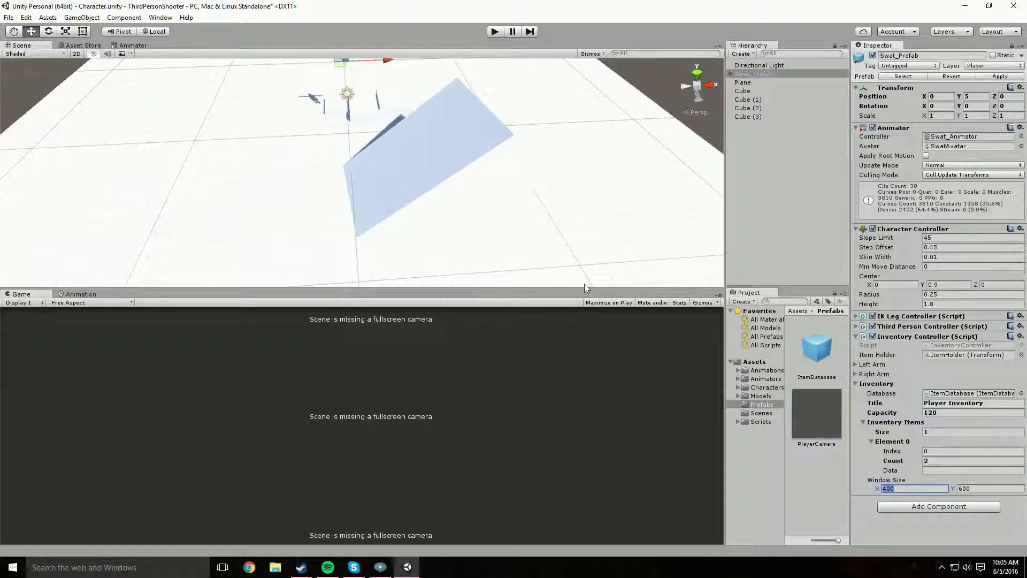
- Collapse the Inventory Controller and show the Third Person Controller's settings with the Default Bounds and Crouching Bounds groups collapsed
click(905, 336)
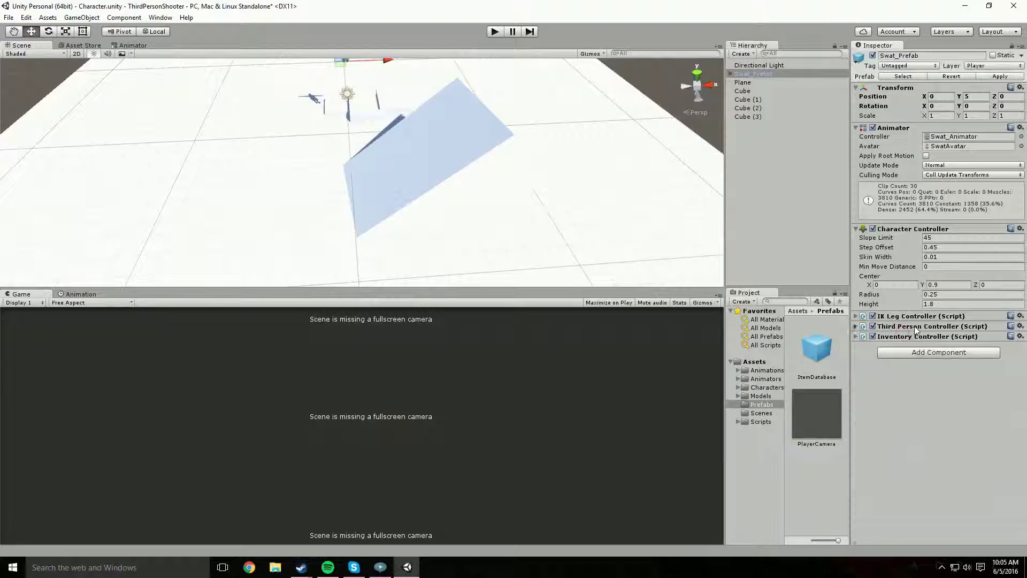
click(910, 327)
scroll(908, 339, down, 3)
scroll(908, 339, down, 3)
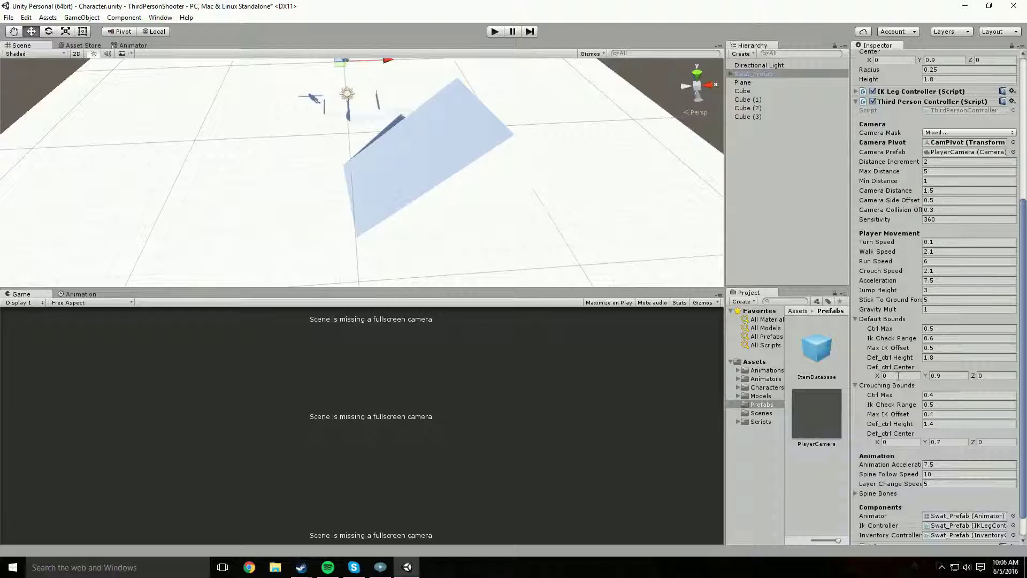
click(900, 388)
click(879, 350)
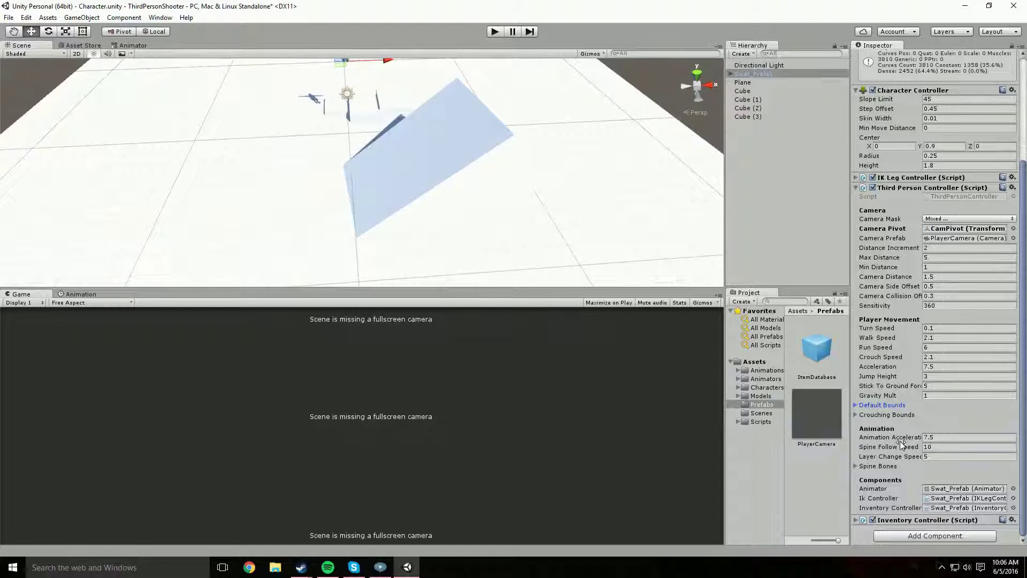
- Go over the Third Person Controller's animation acceleration, Spine Follow Speed and Layer Change Speed settings
click(937, 436)
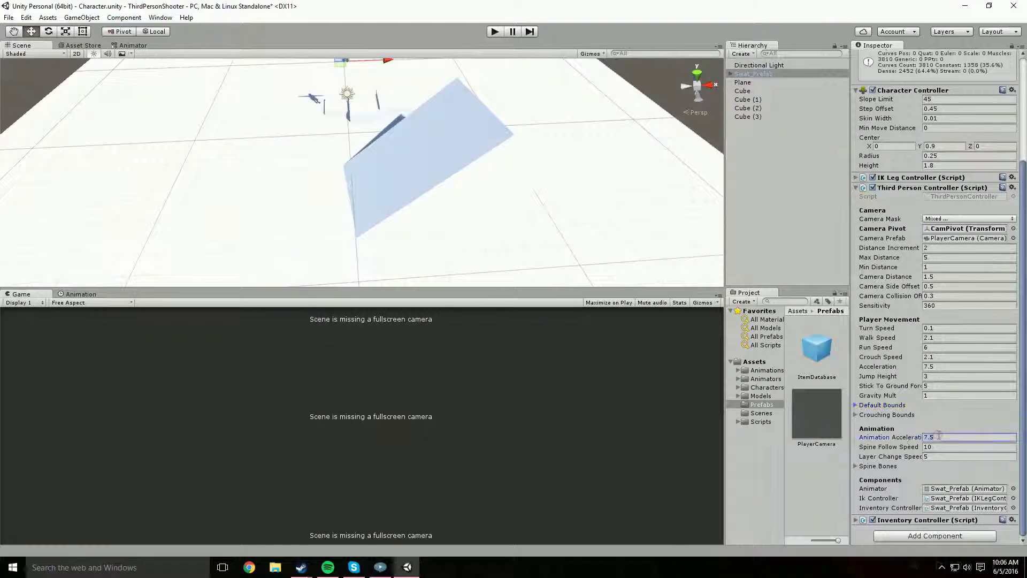
click(903, 447)
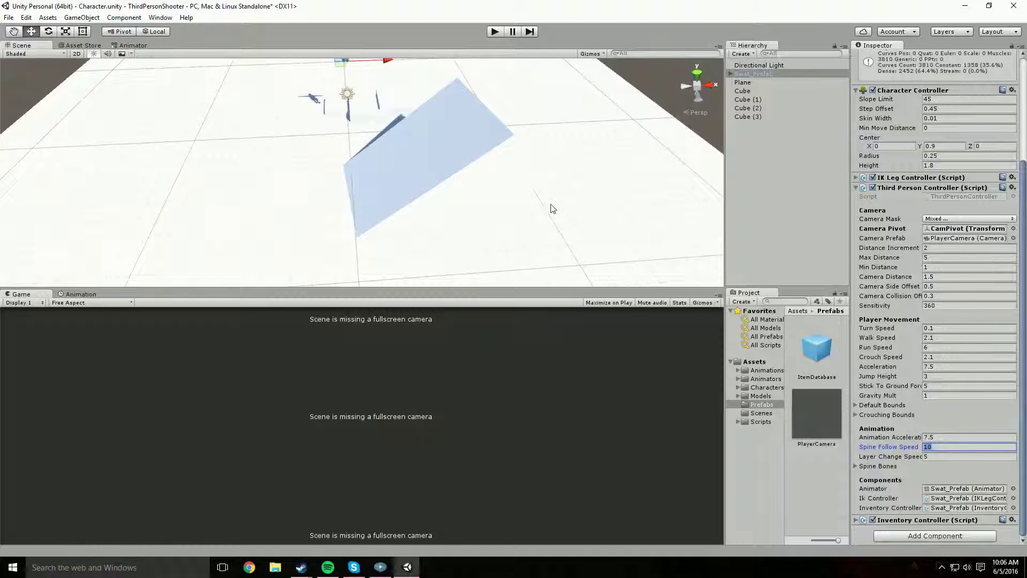
click(933, 456)
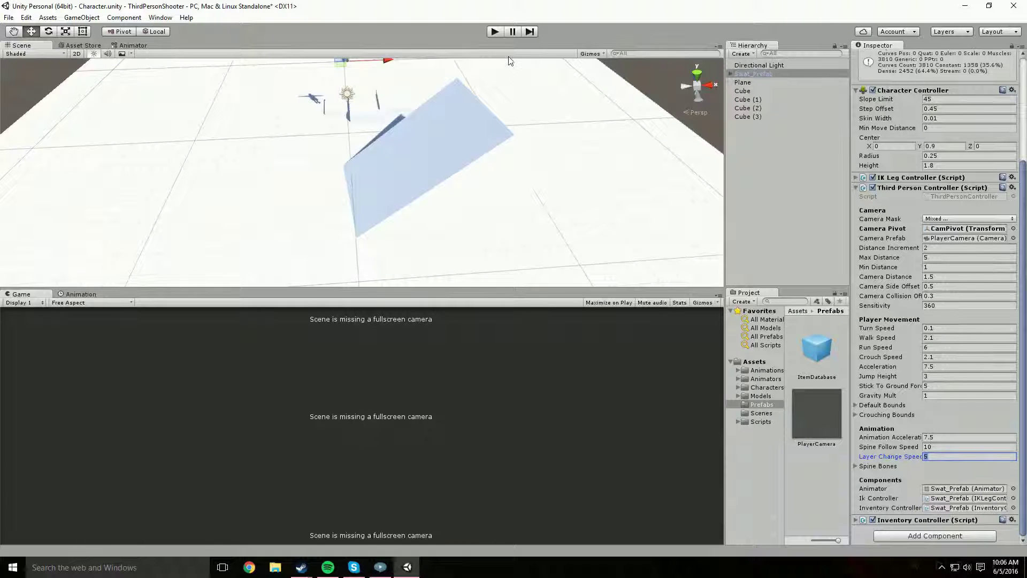
- Examine the camera Distance Increment and the Walk Speed, Acceleration, Jump Height and ground-sticking force settings, viewing the scene's ramp from the side
click(948, 250)
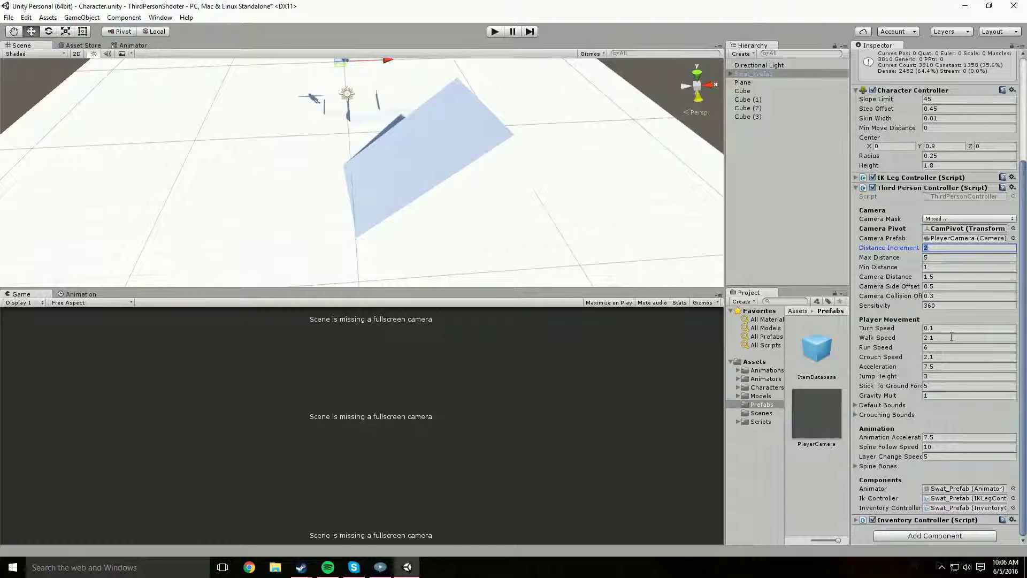
click(941, 339)
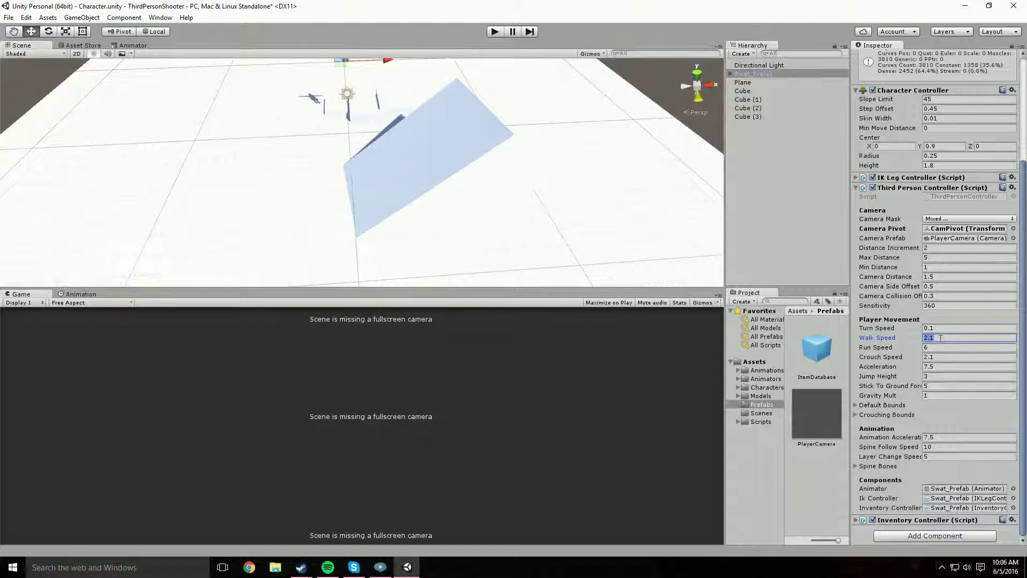
click(949, 366)
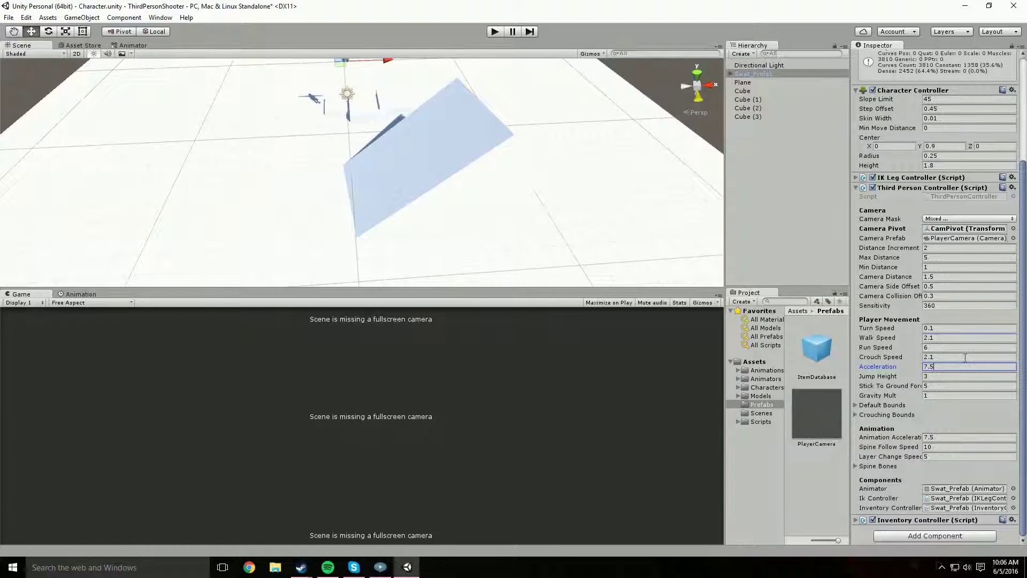
click(943, 377)
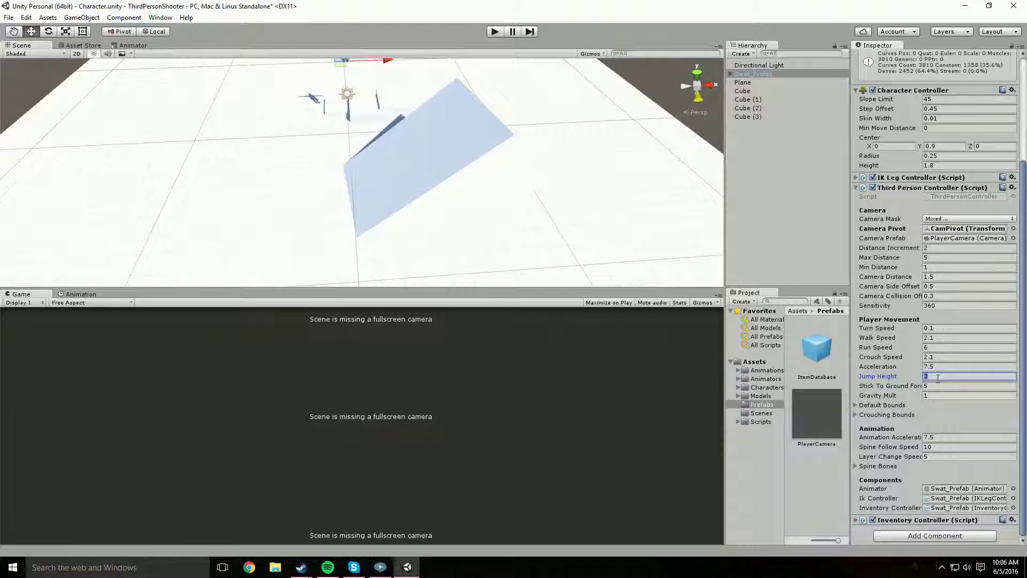
click(931, 386)
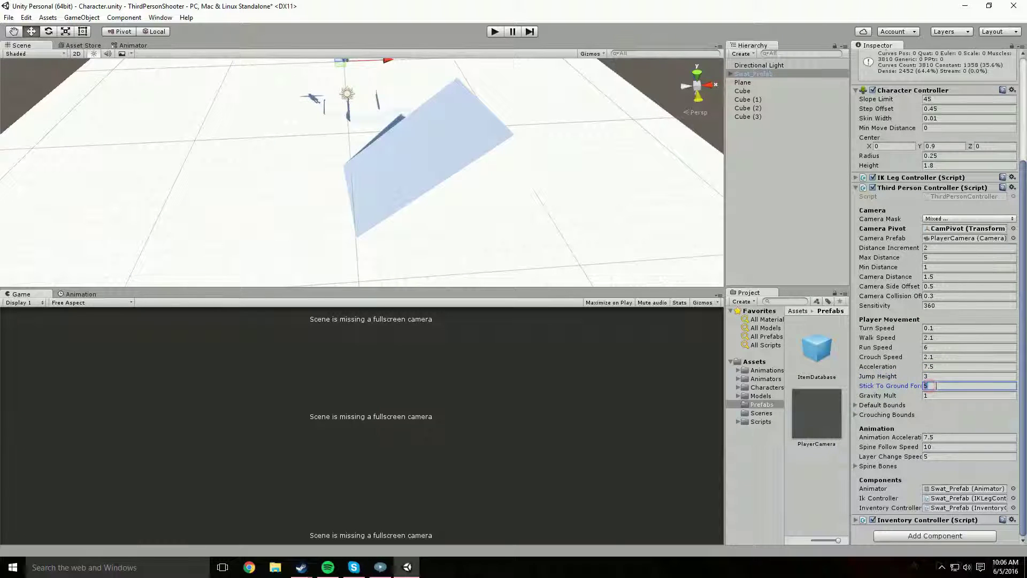
click(937, 377)
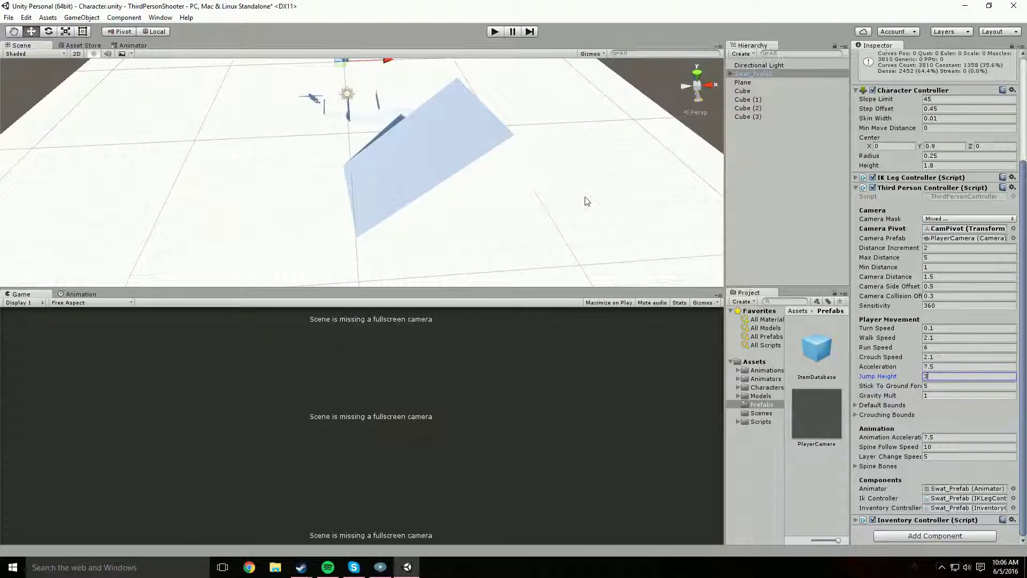
click(985, 386)
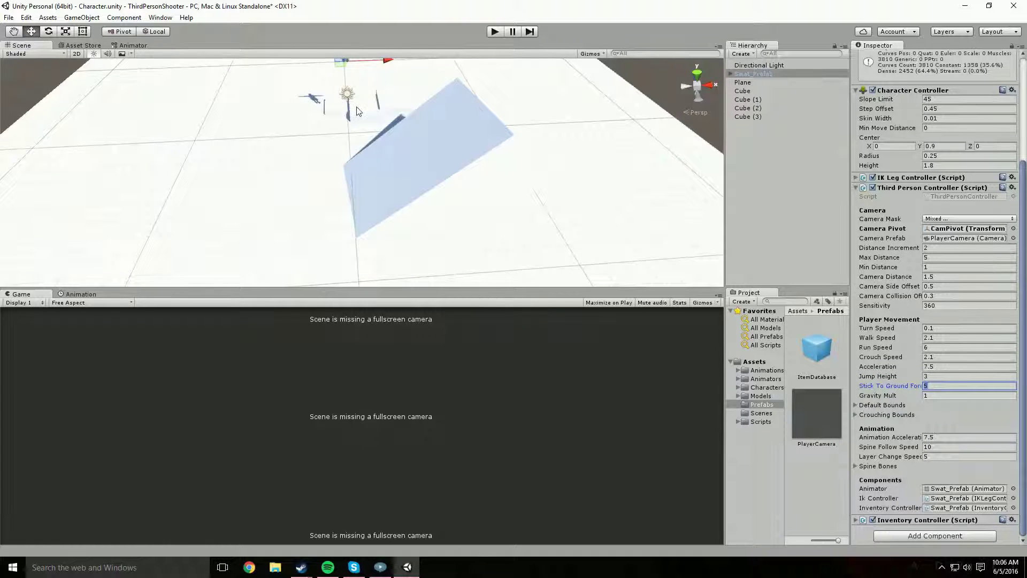
alt+drag(450, 137, 318, 147)
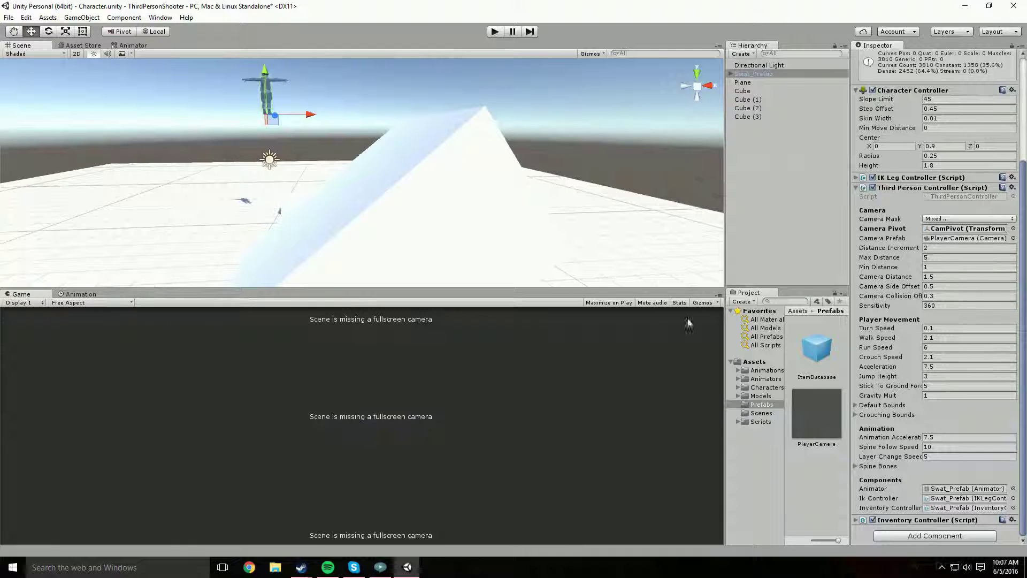
click(937, 386)
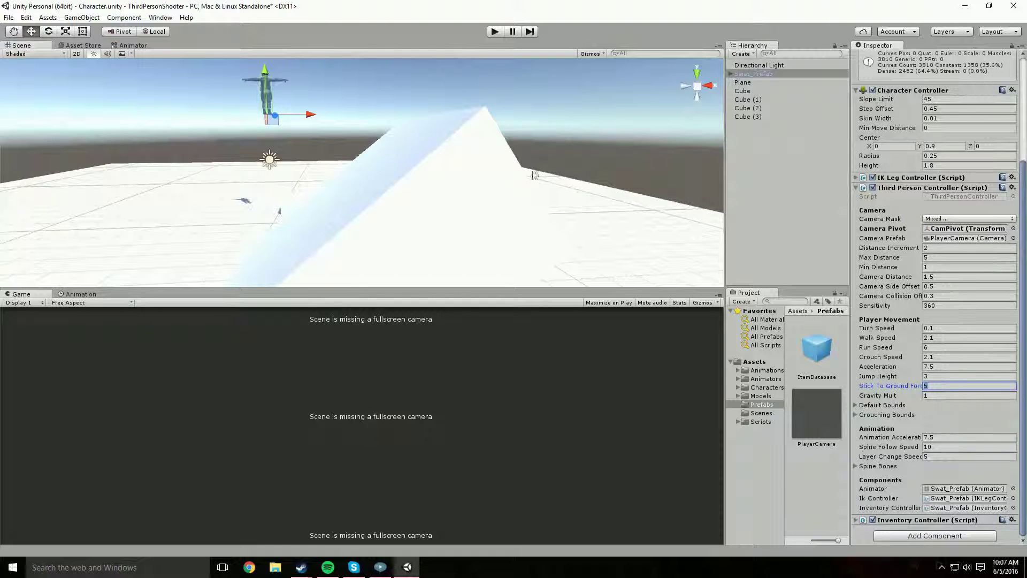
- Expand Default Bounds and Crouching Bounds in the Third Person Controller and examine their values, including the default Ctrl Max
click(894, 407)
click(895, 409)
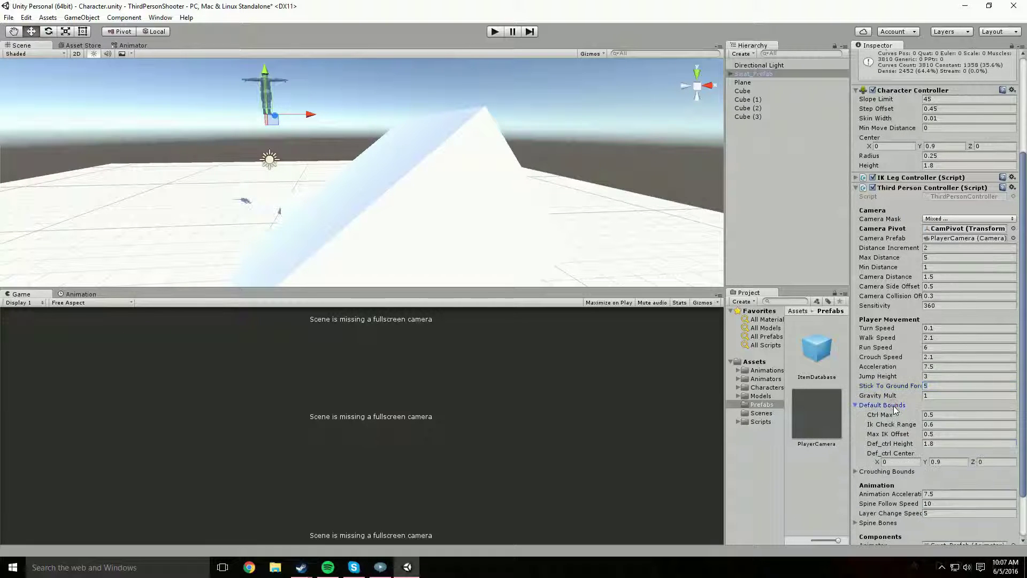
click(911, 471)
scroll(921, 461, down, 3)
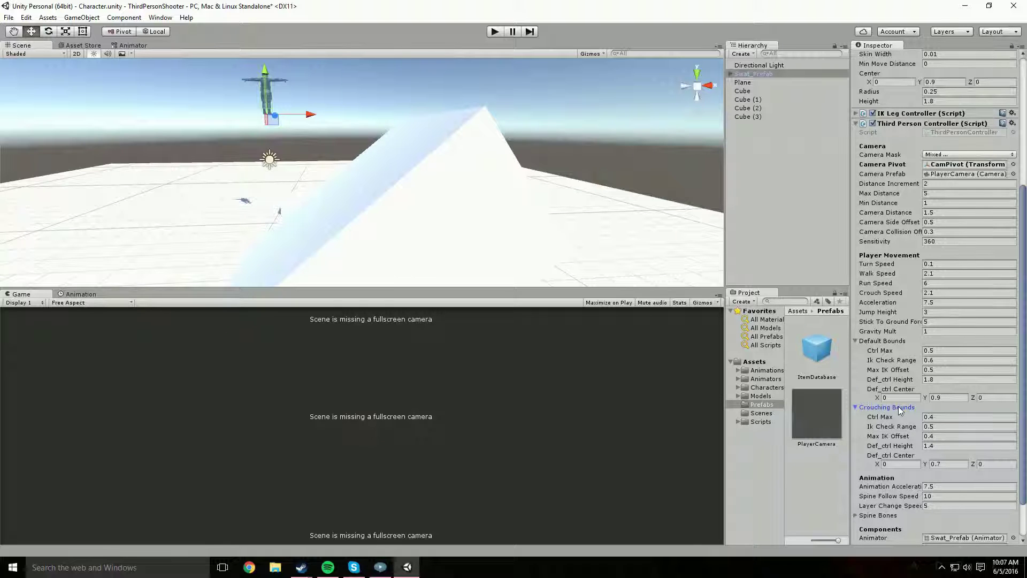
scroll(899, 321, up, 5)
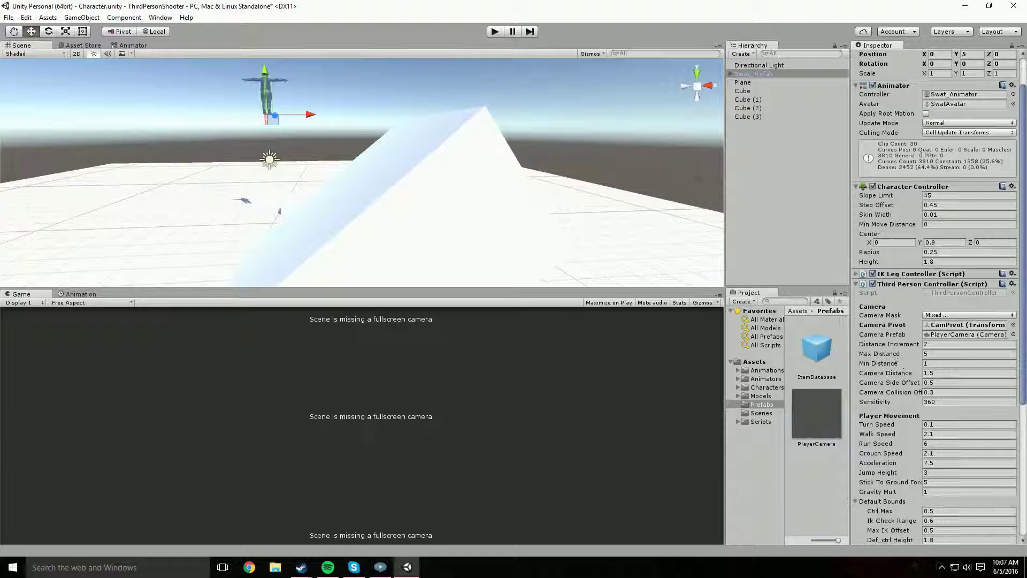
scroll(956, 194, down, 6)
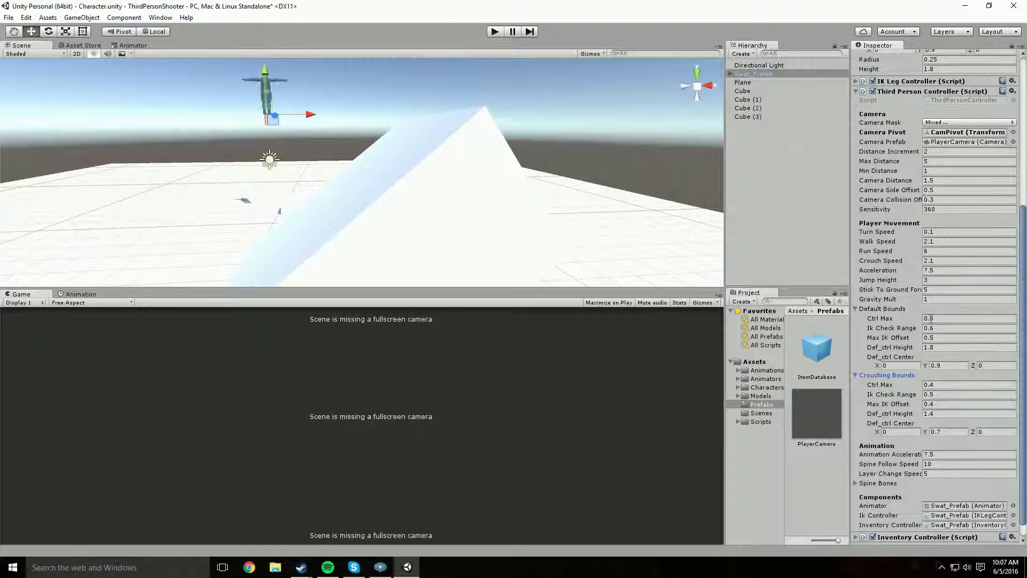
click(930, 318)
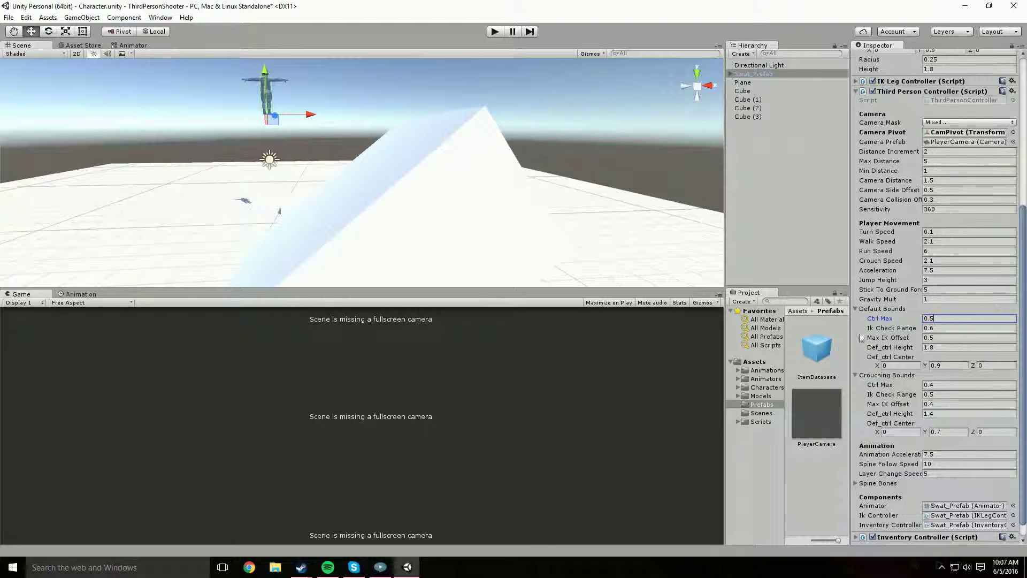
- Expand the IK Leg Controller and show its Collision settings with the Collision Bounds values expanded
scroll(910, 321, up, 3)
click(918, 239)
scroll(923, 257, down, 1)
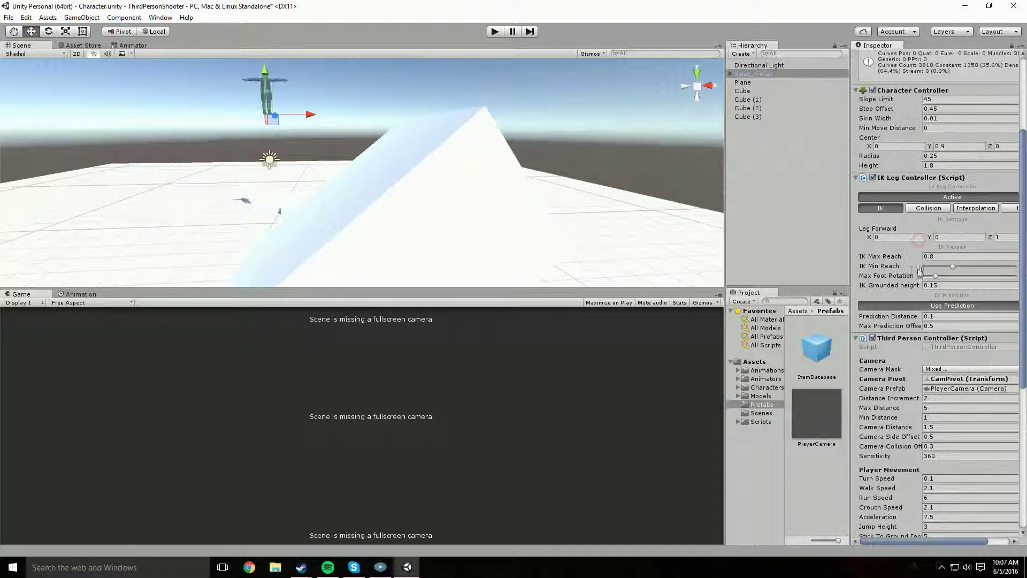
click(930, 209)
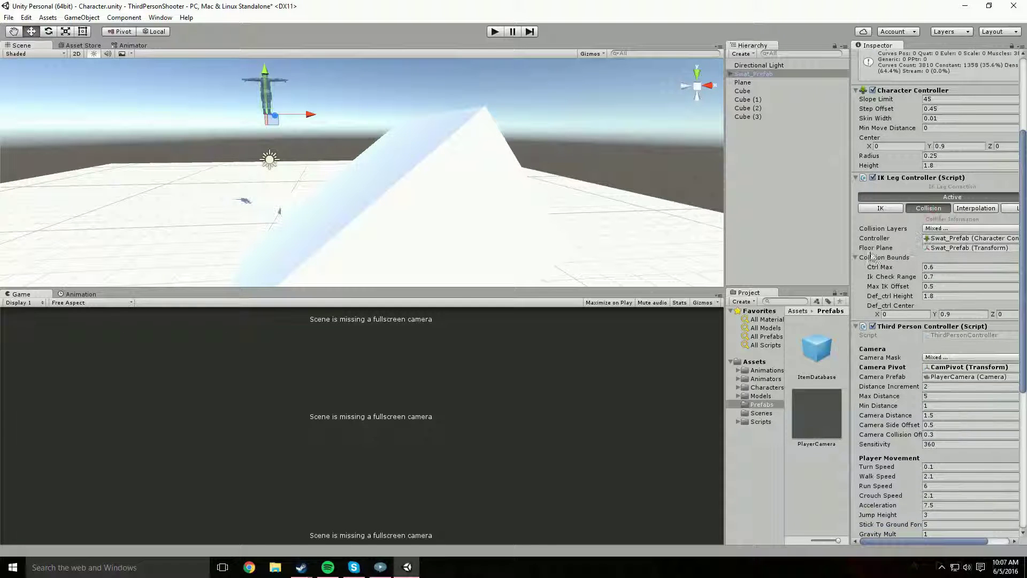
click(873, 257)
click(893, 257)
scroll(916, 276, up, 3)
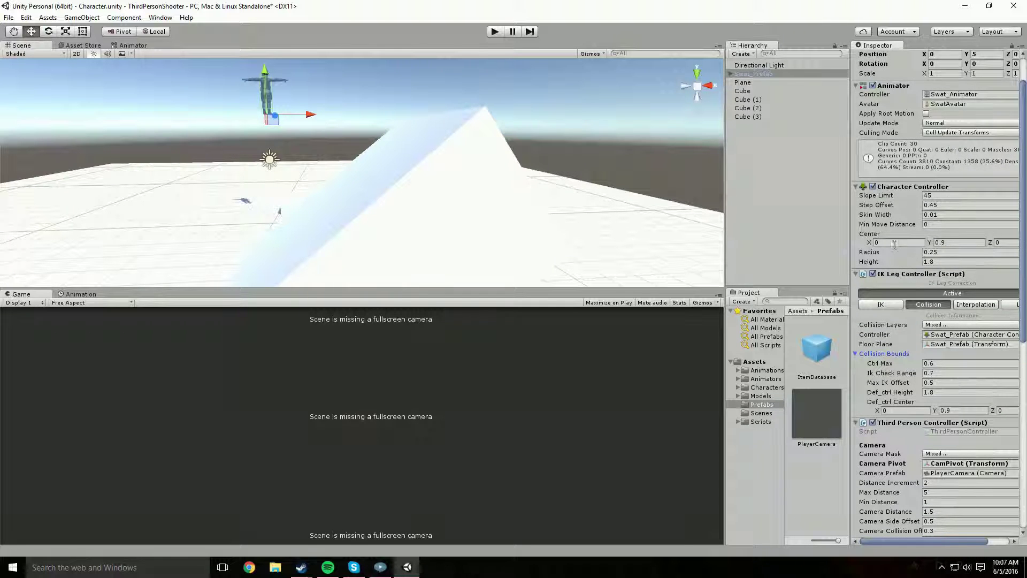
- Compare the Character Controller's Height with the height values in the IK Leg Controller's and Third Person Controller's bounds
click(941, 260)
scroll(946, 278, down, 4)
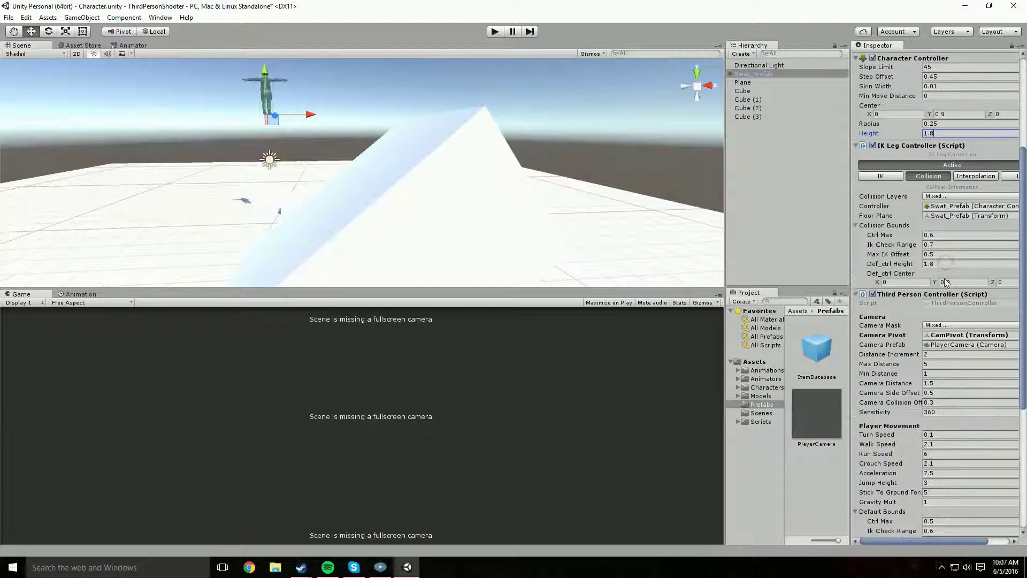
scroll(936, 308, down, 3)
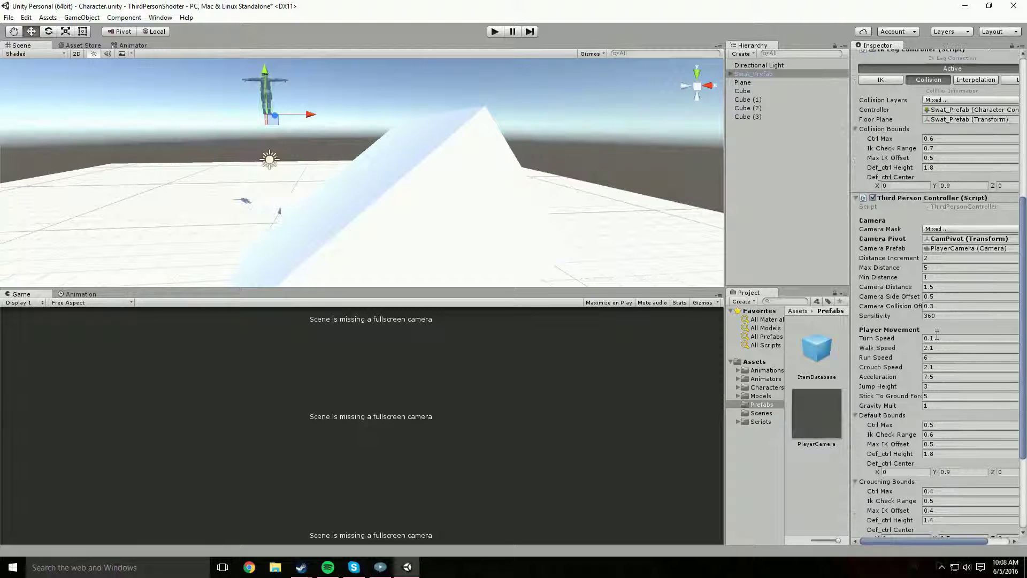
scroll(940, 367, up, 2)
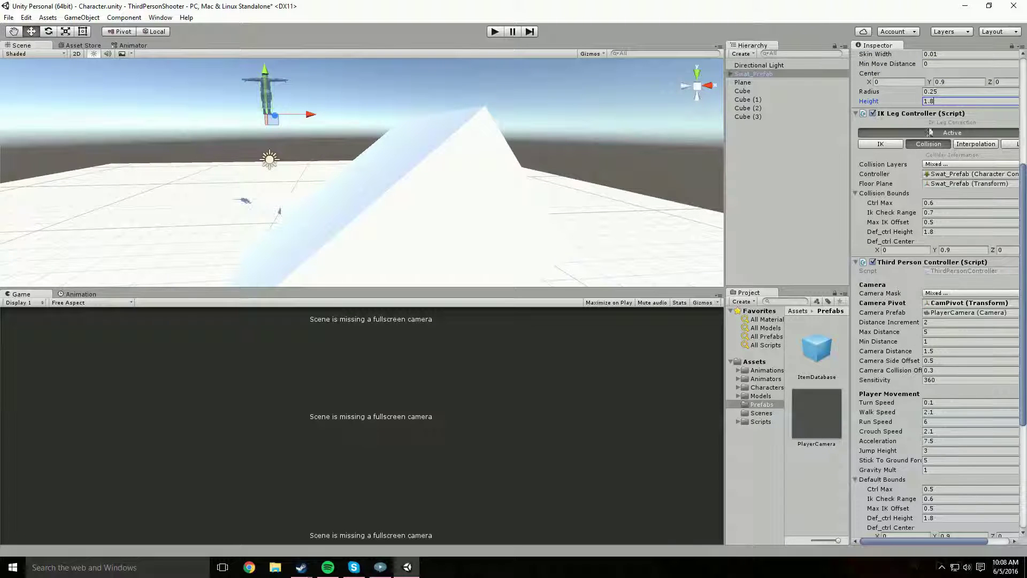
scroll(912, 117, up, 3)
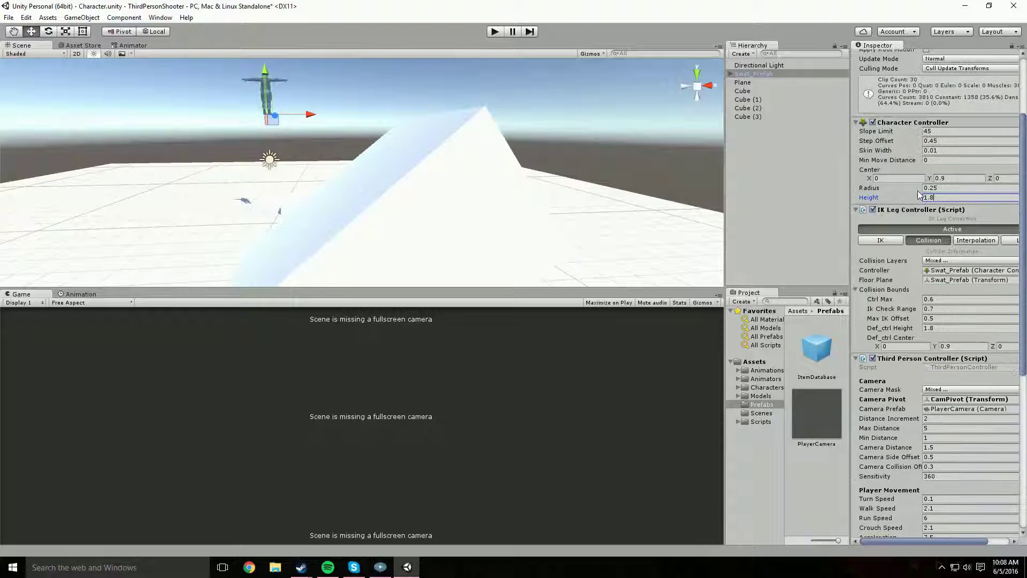
- Compare the Ctrl Max values in the Third Person Controller's Default Bounds and Crouching Bounds, and view the character in the scene
click(904, 122)
click(904, 123)
scroll(937, 289, down, 9)
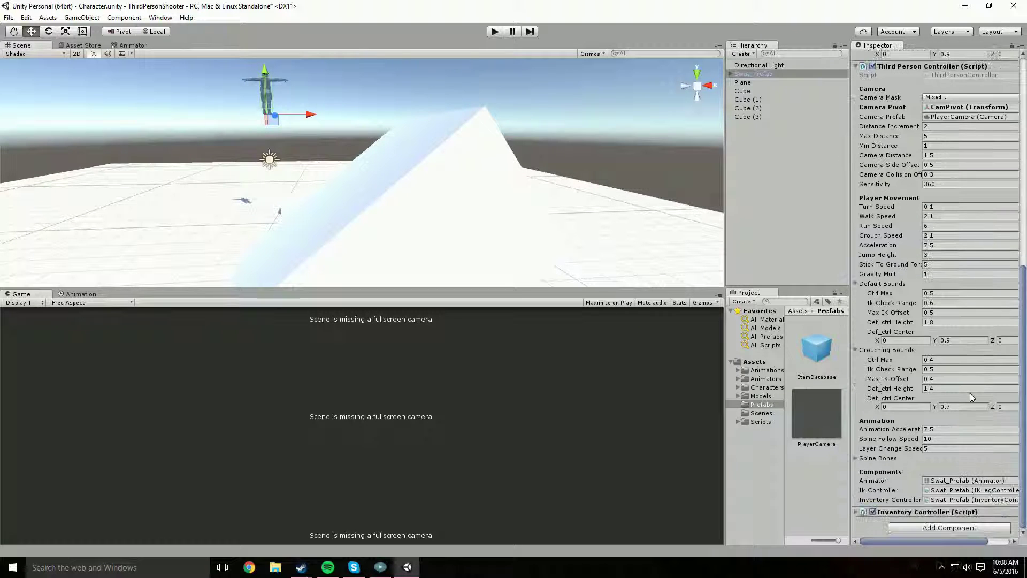
scroll(941, 321, up, 1)
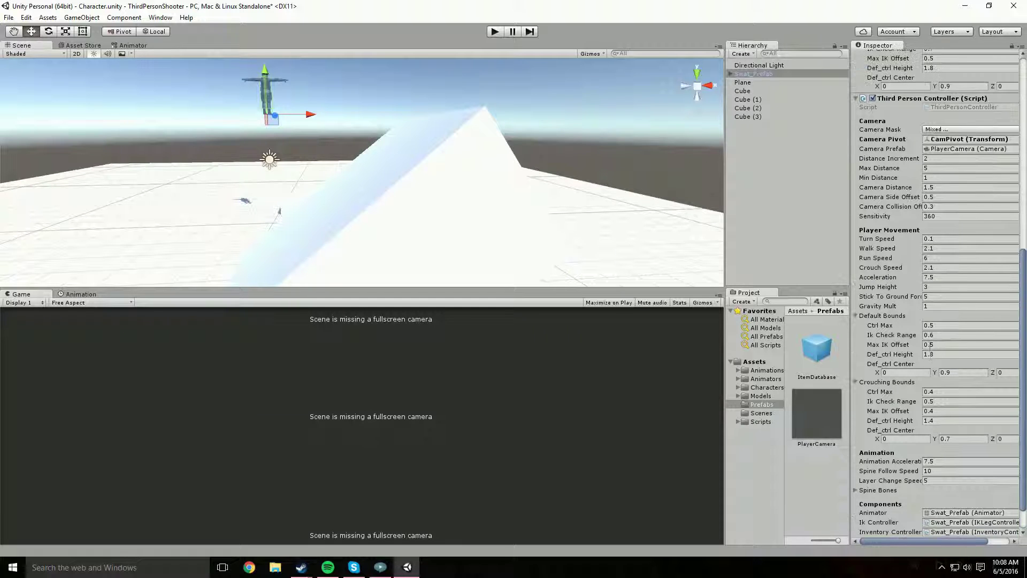
click(940, 325)
click(944, 391)
key(f)
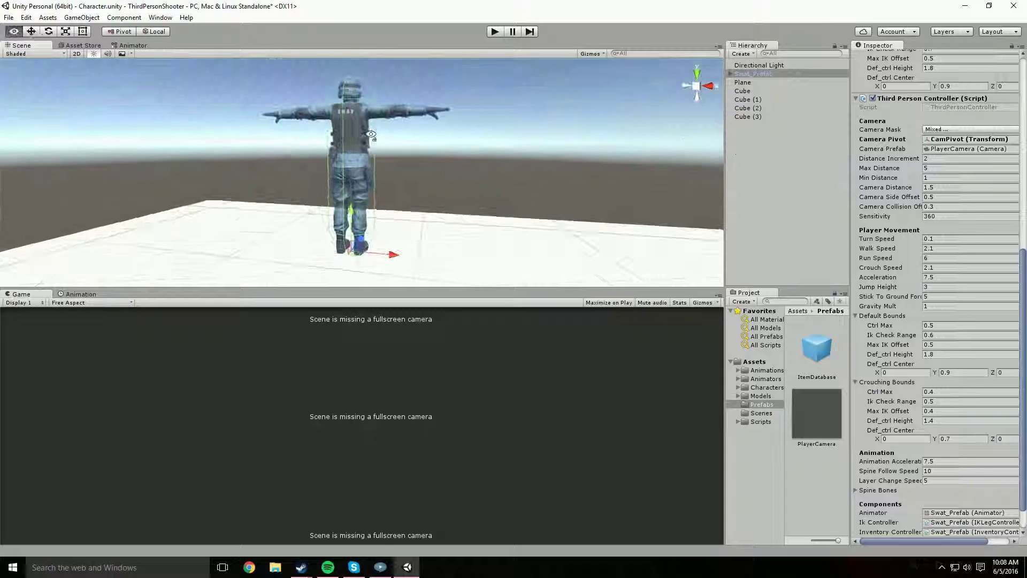
alt+drag(370, 134, 485, 260)
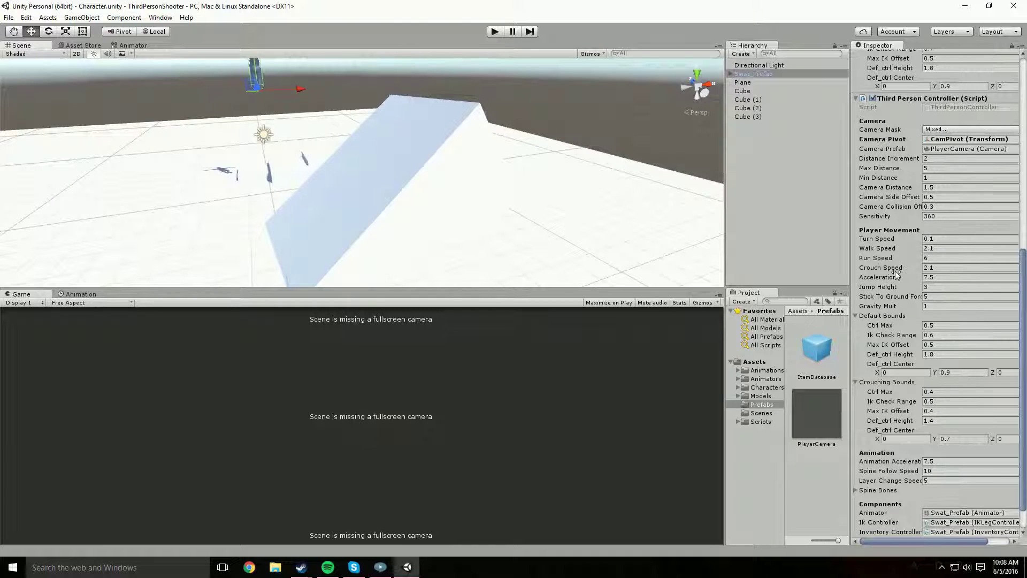
- Collapse the Third Person Controller and IK Leg Controller components and show the settings of the ItemDatabase prefab
click(913, 99)
click(923, 316)
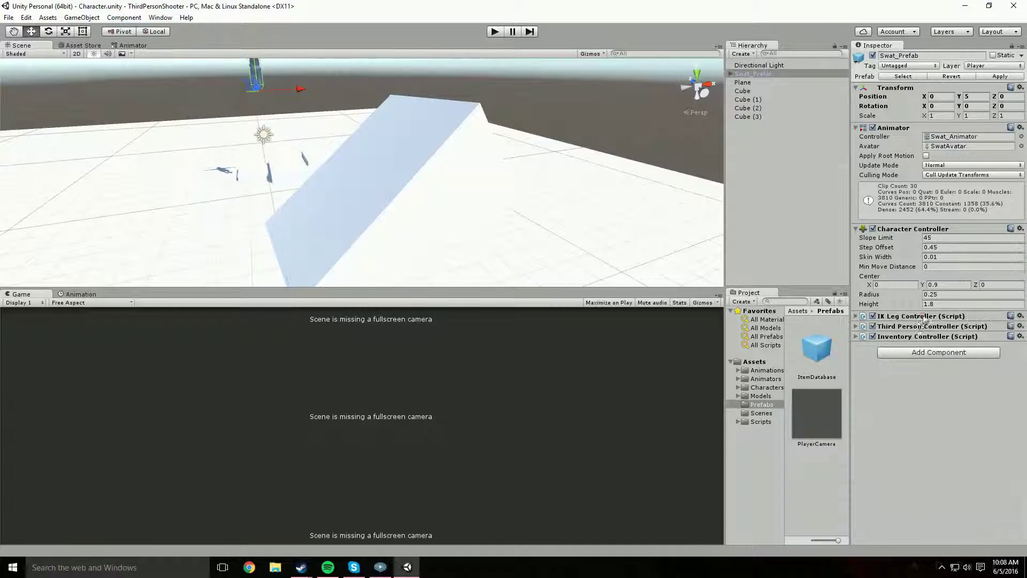
click(832, 348)
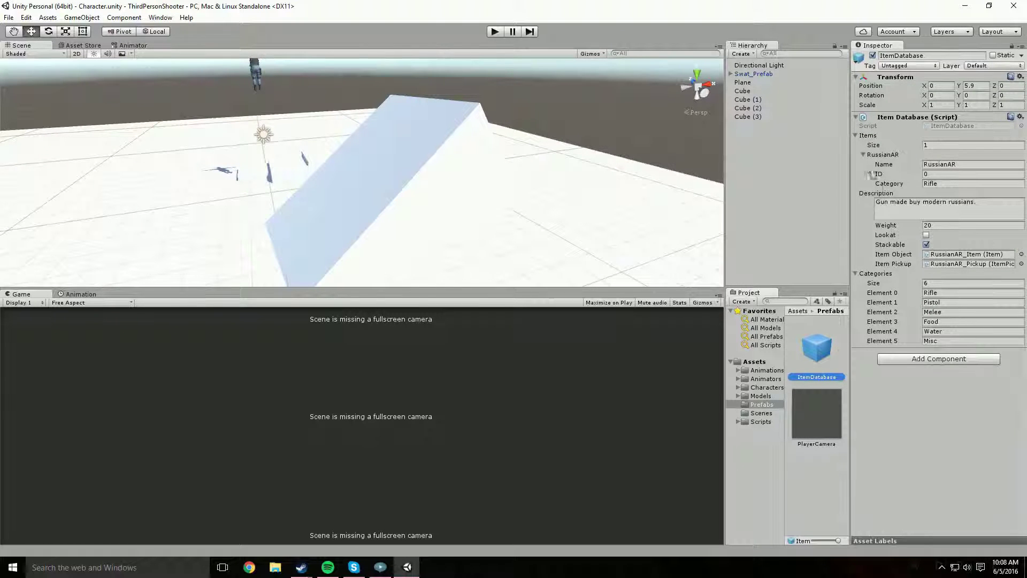
- Try 10 as the RussianAR item's ID and restore it to 0
click(948, 166)
click(934, 175)
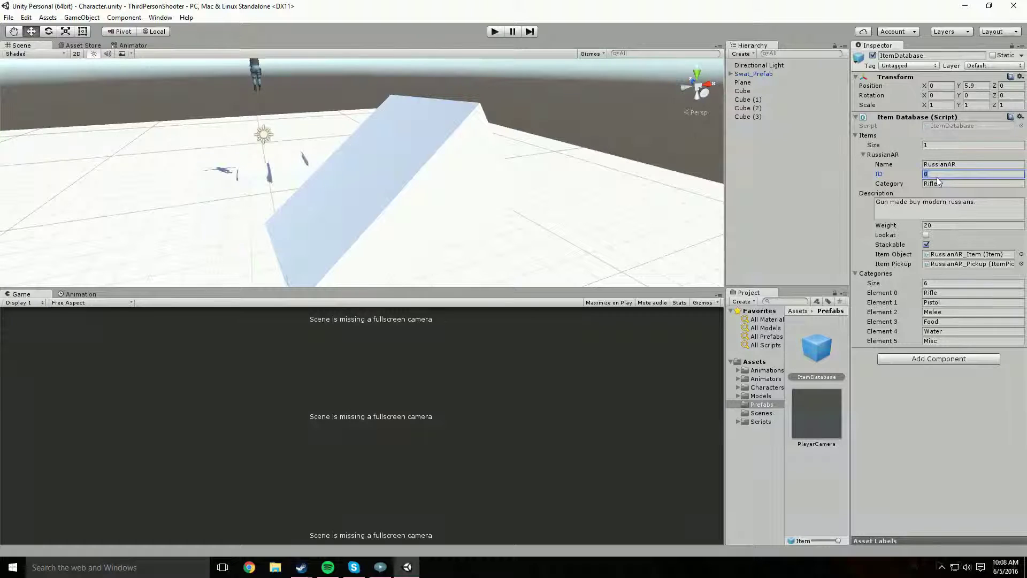
text(10)
text(0)
key(BackSpace)
- Set the RussianAR item's Category to Food and review its Description and Weight fields
click(944, 184)
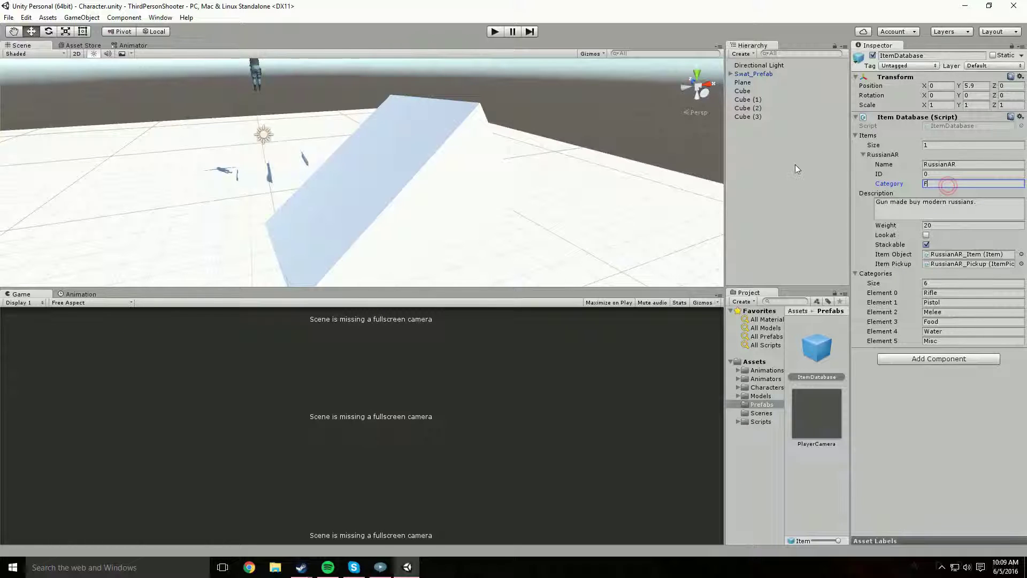
text(Food)
click(996, 206)
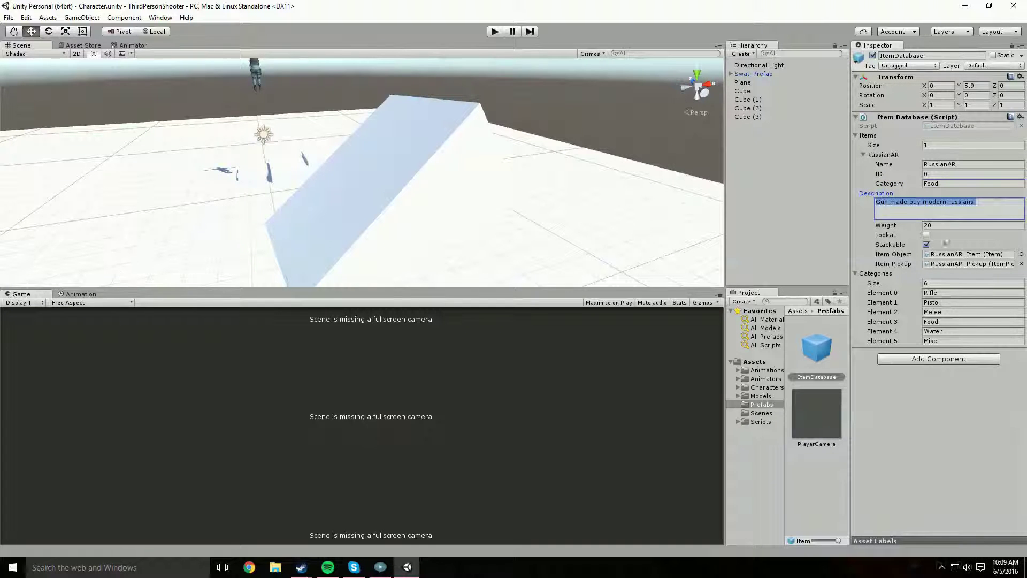
click(935, 206)
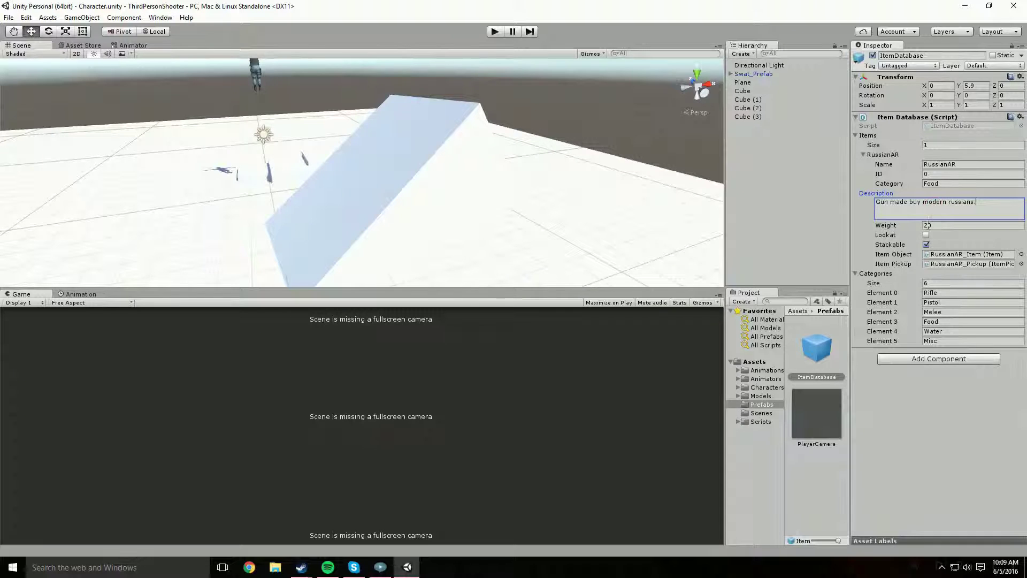
click(934, 227)
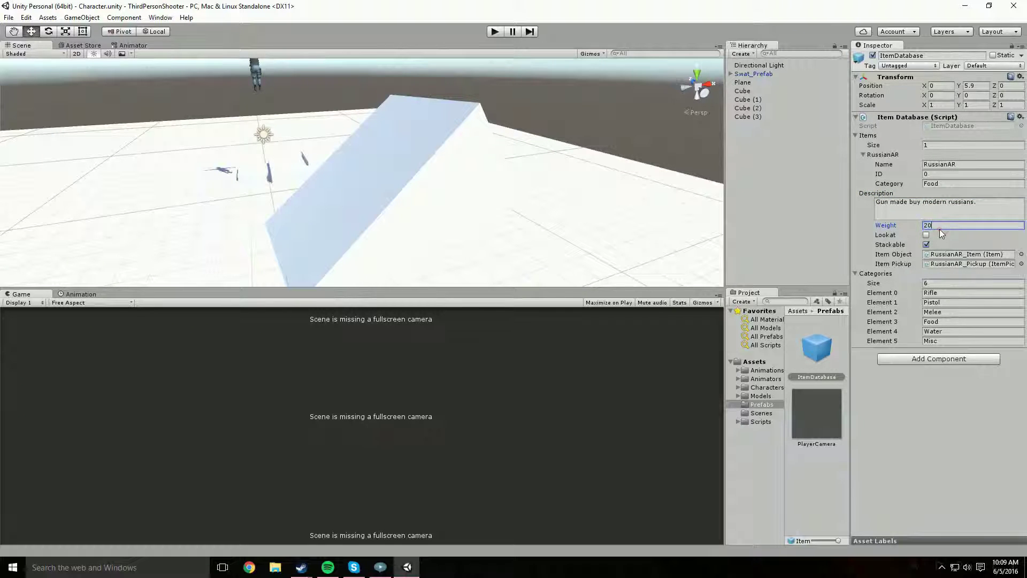
click(940, 229)
click(946, 221)
- Start play mode, open the player inventory and enlarge the Game view to fit the whole inventory window
alt+drag(521, 225, 457, 163)
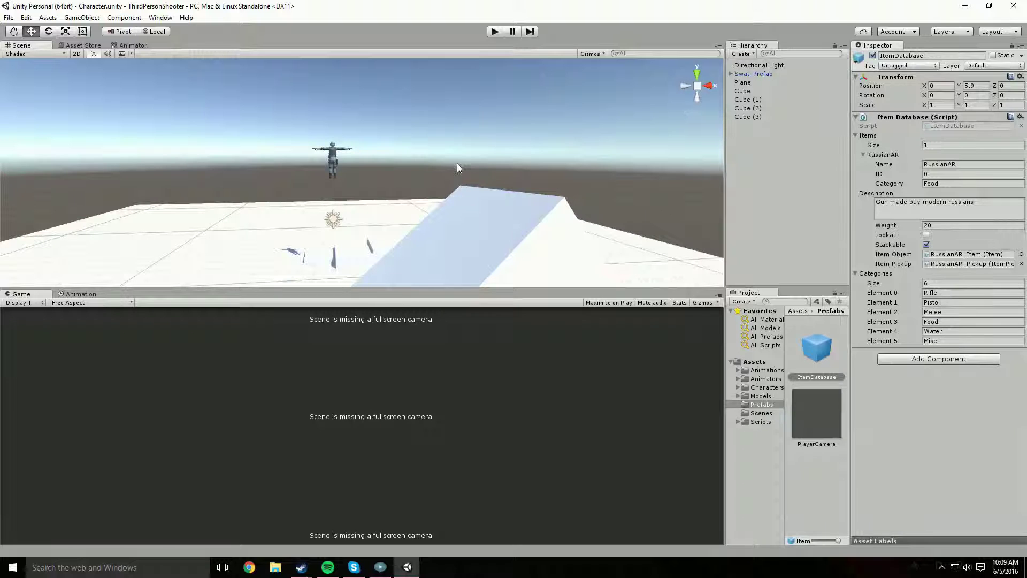
click(497, 32)
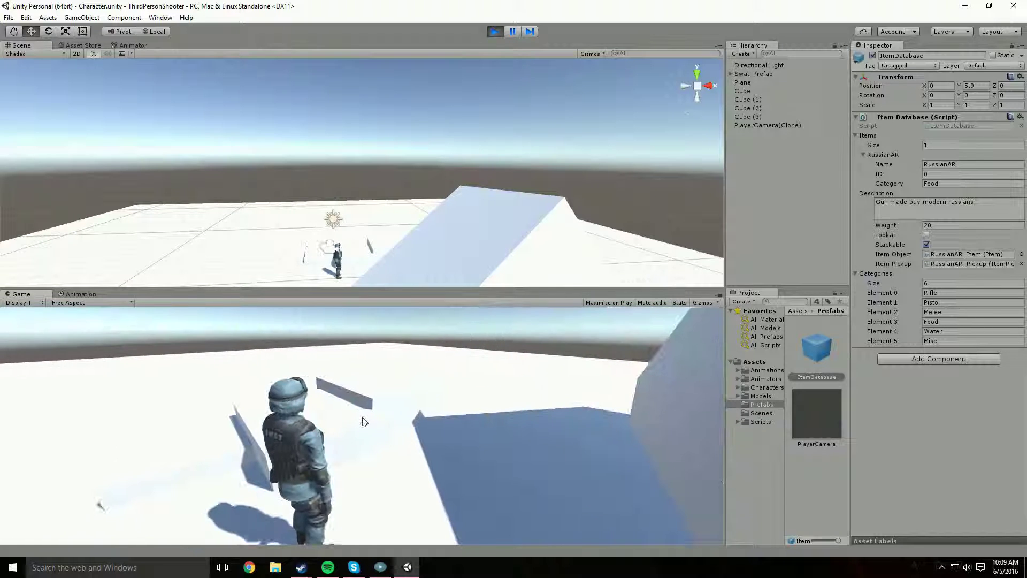
key(i)
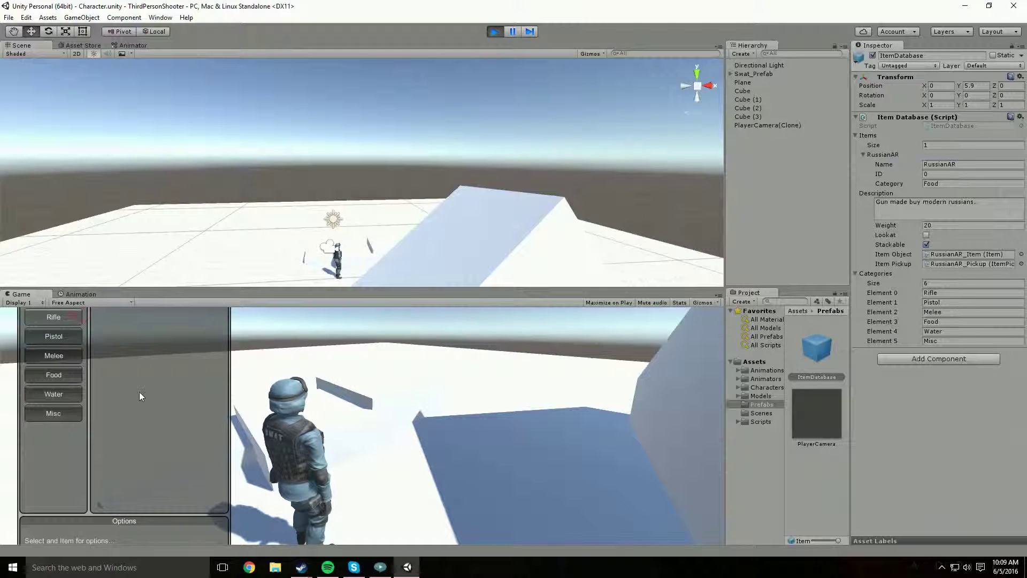
drag(182, 288, 174, 201)
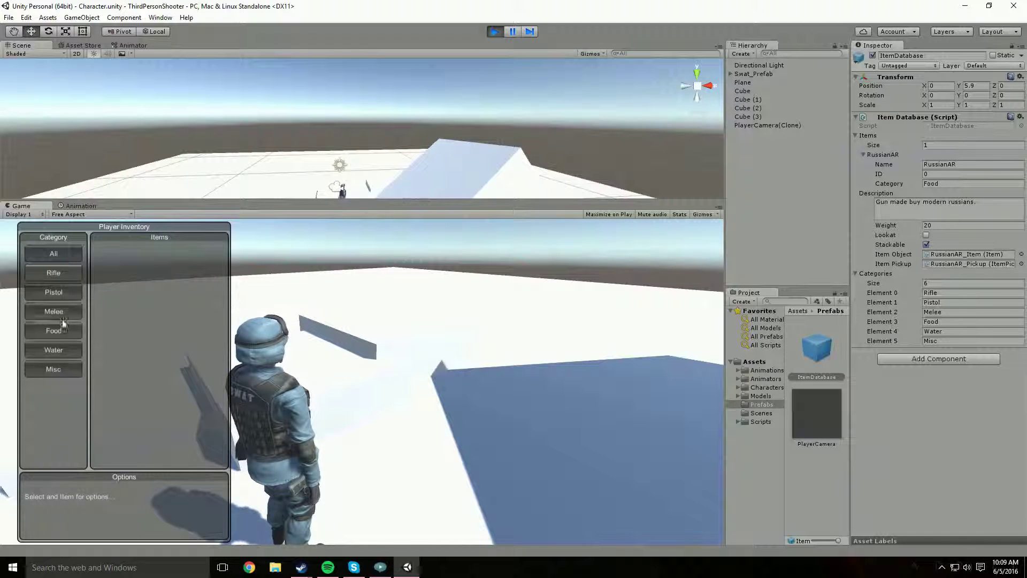
- Show the Food category in the player inventory, select the RussianAR entry and drop it
click(62, 327)
click(145, 257)
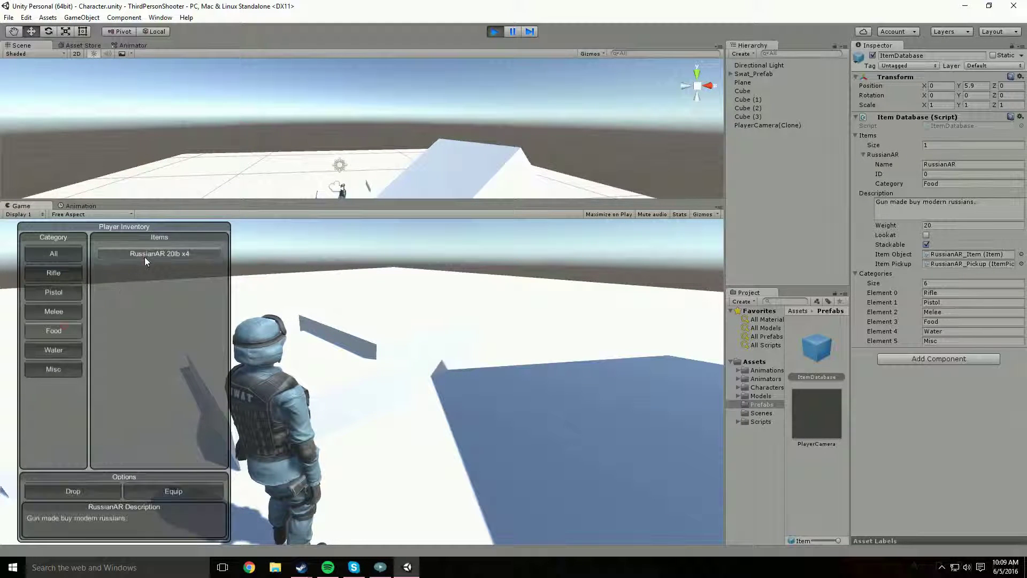
click(183, 253)
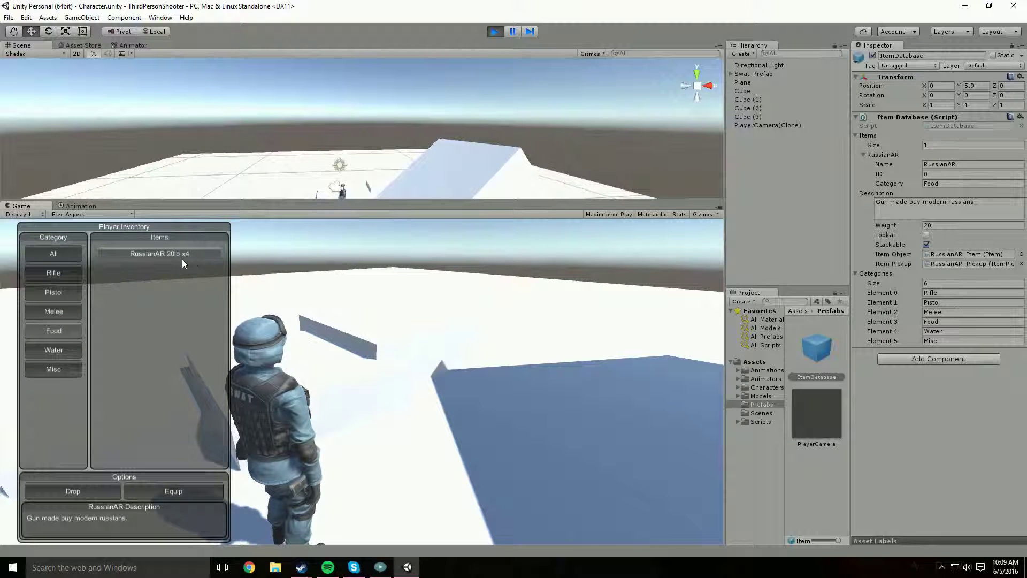
click(188, 255)
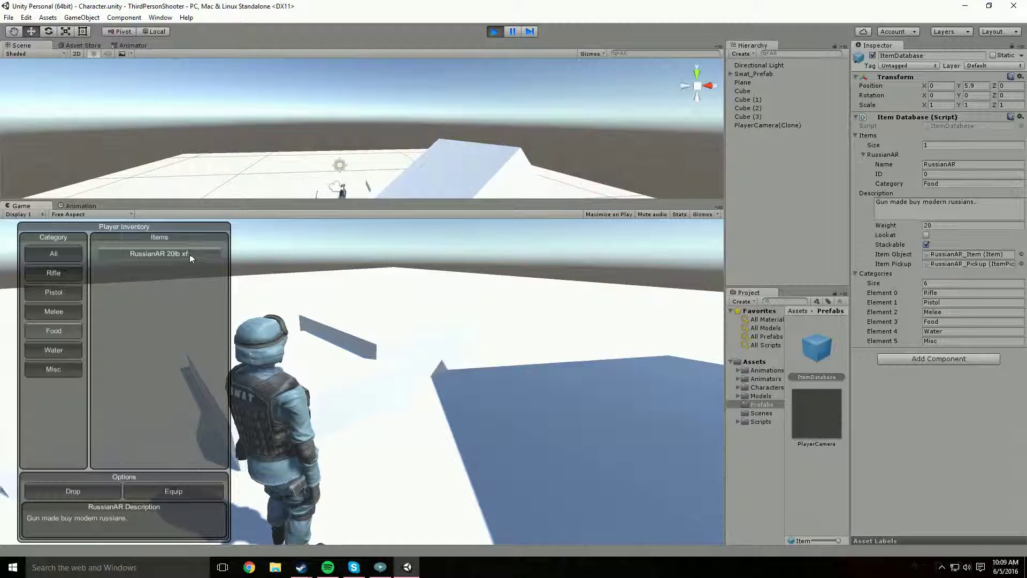
click(81, 484)
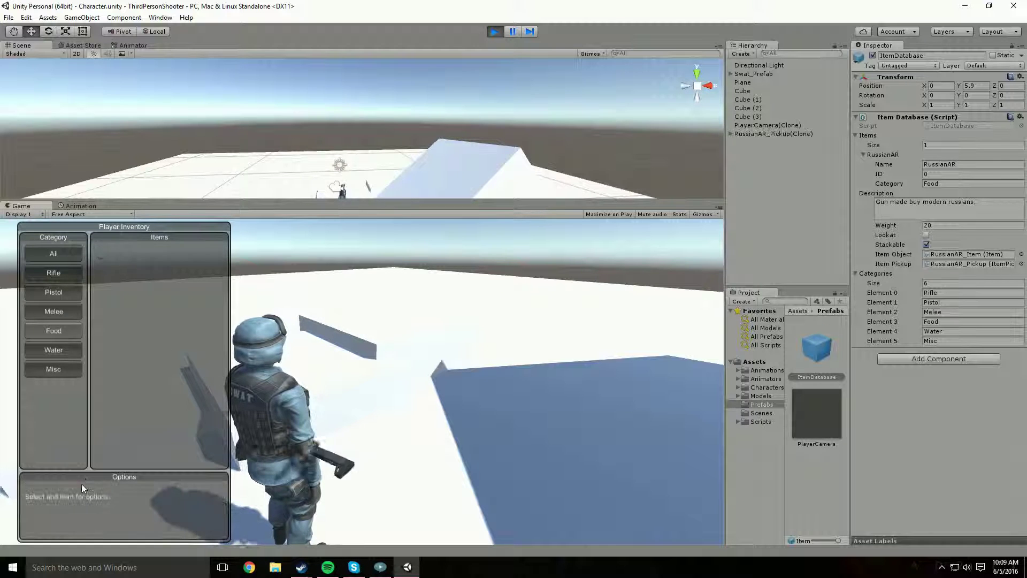
- Pick up a RussianAR from the ground and equip it from the player inventory
key(e)
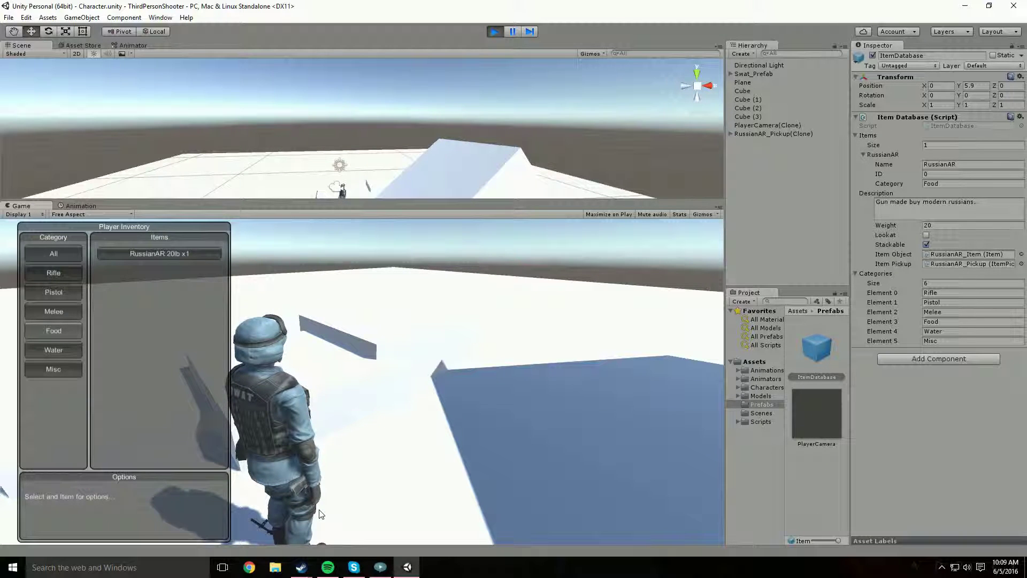
click(180, 256)
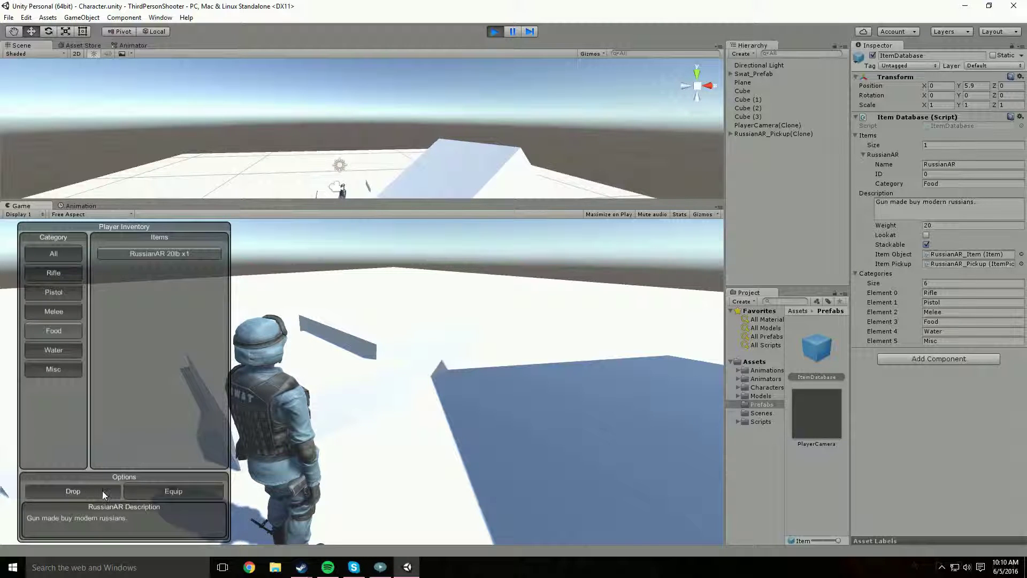
click(184, 490)
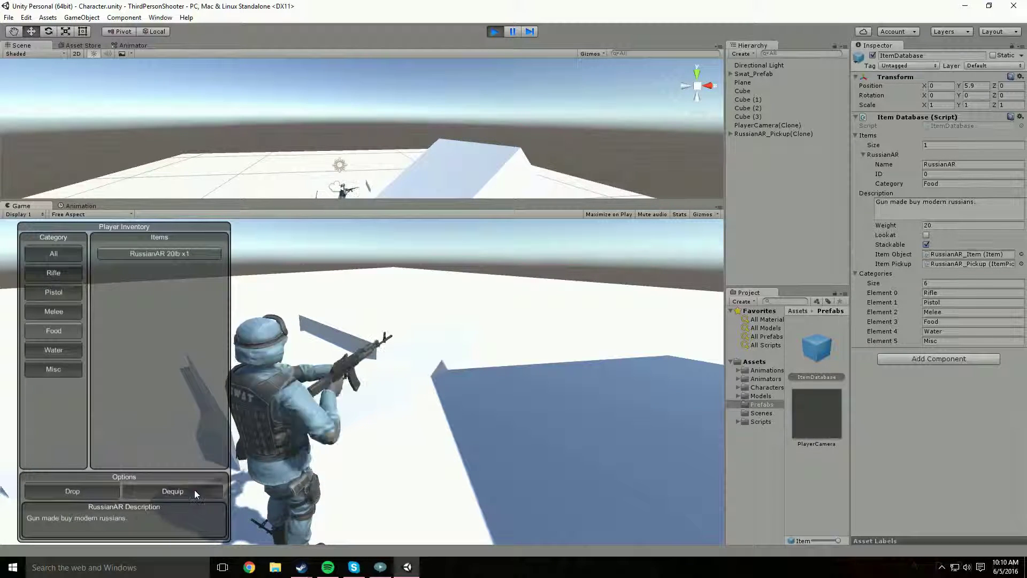
- Close the inventory and make the character run and jump while holding the equipped RussianAR
key(i)
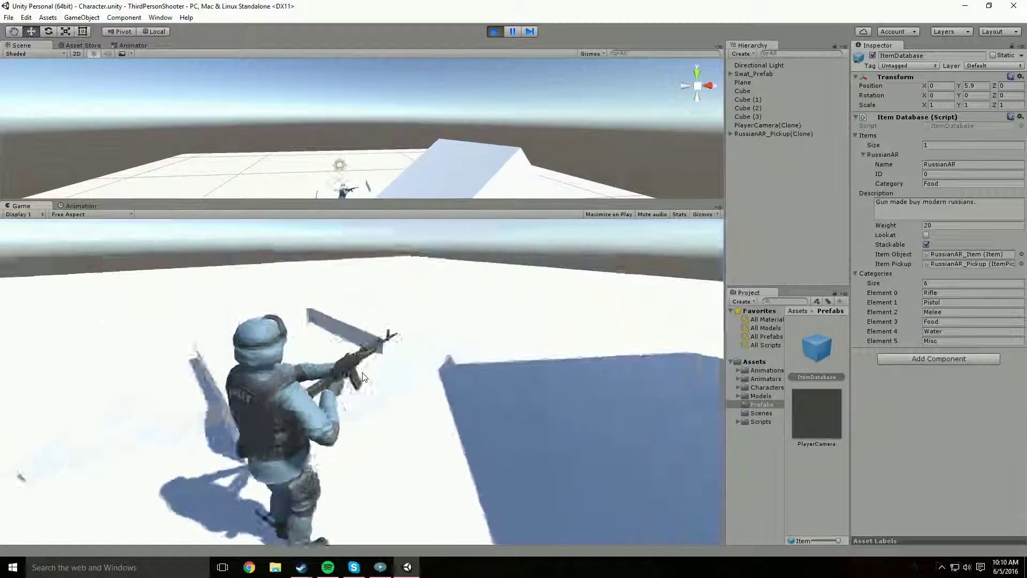
key(w)
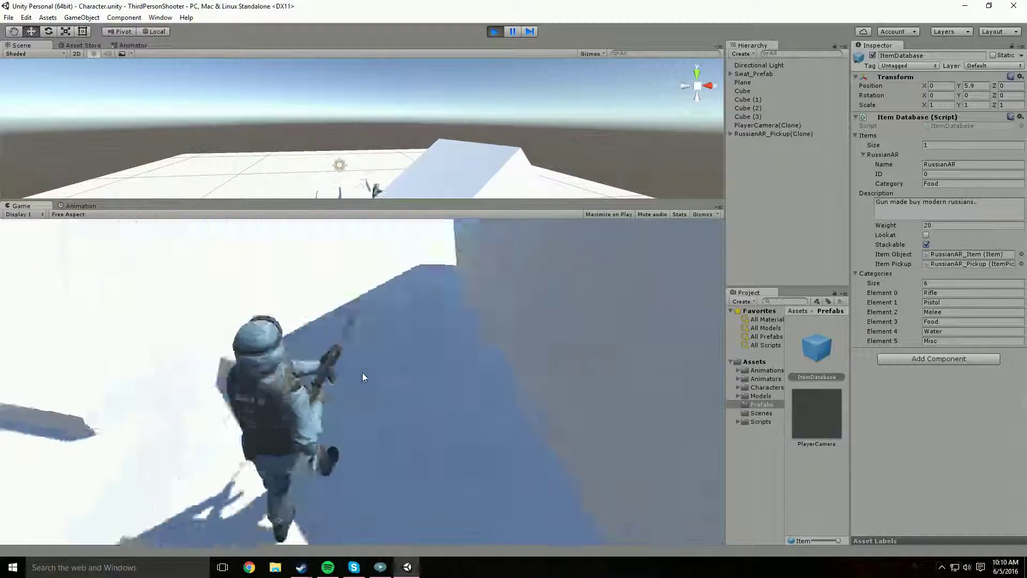
key(space)
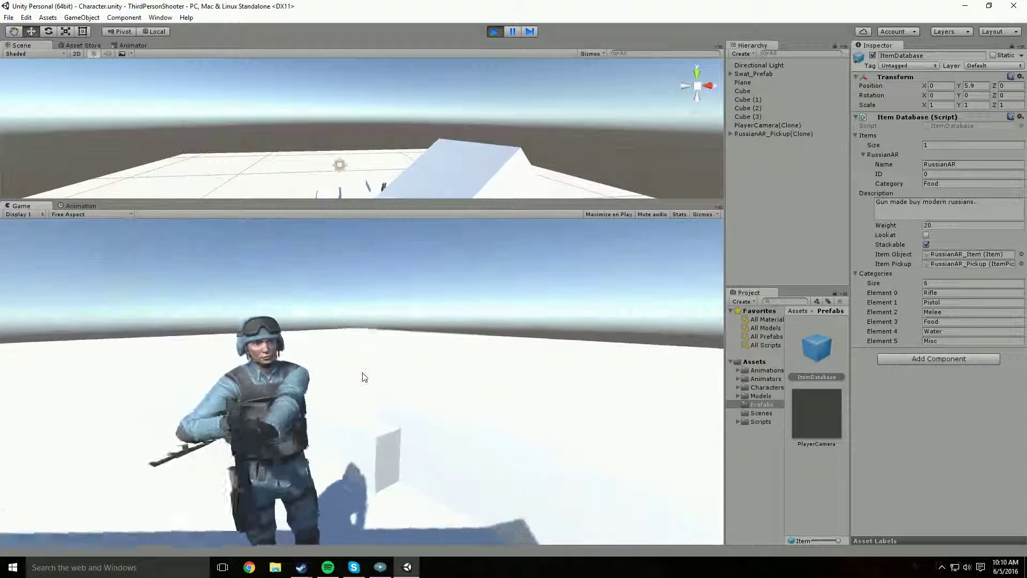
- Enable Lookat for the RussianAR item and test how the character aims the rifle in the game
key(i)
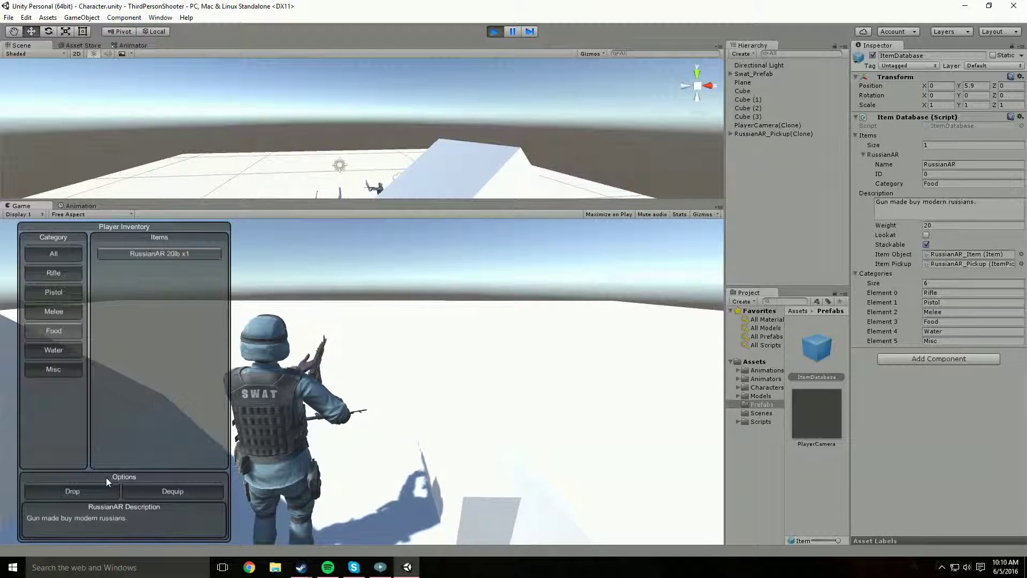
click(926, 235)
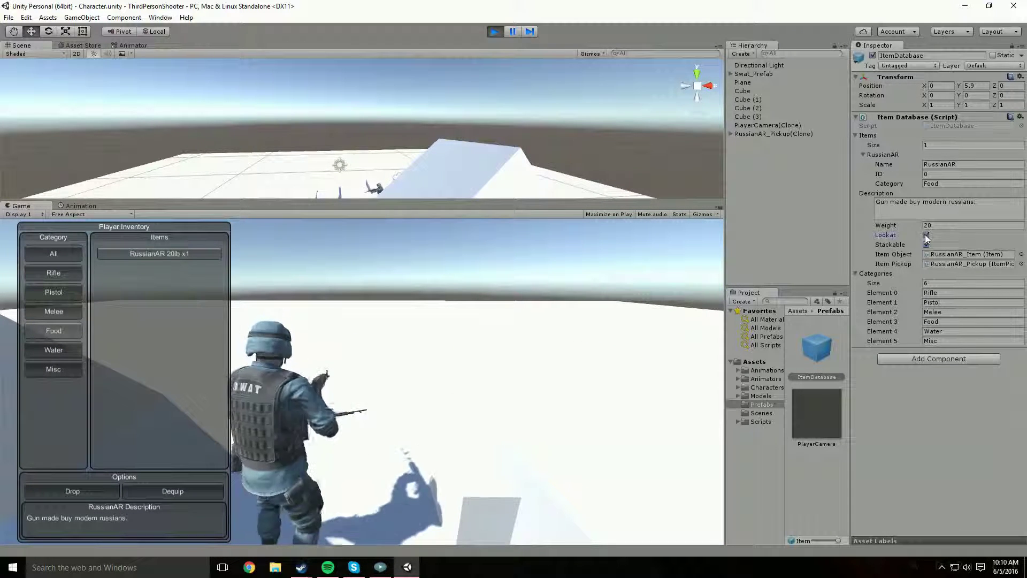
key(i)
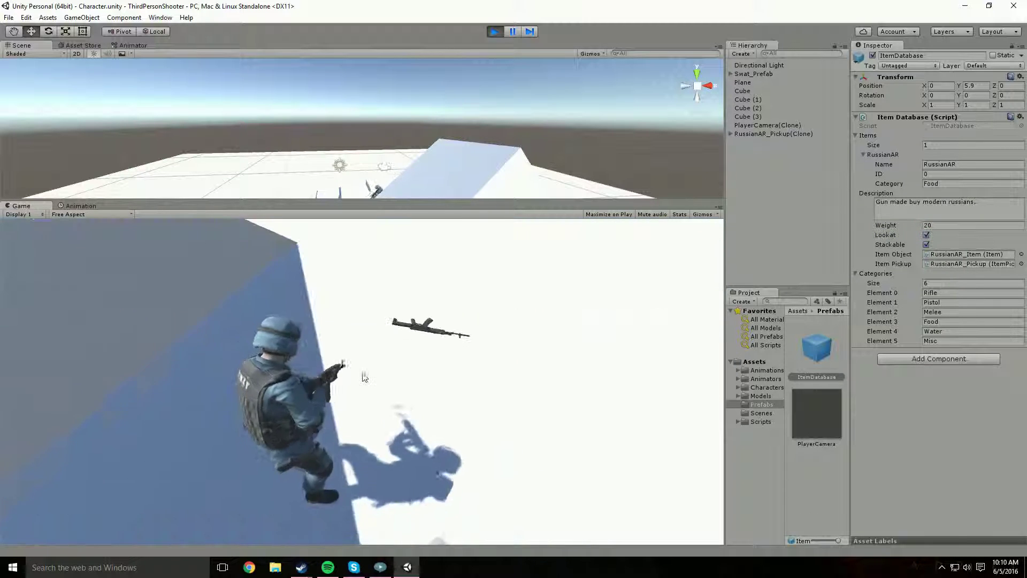
- Switch the RussianAR item's Lookat option off and back on to compare how the character holds the rifle
key(i)
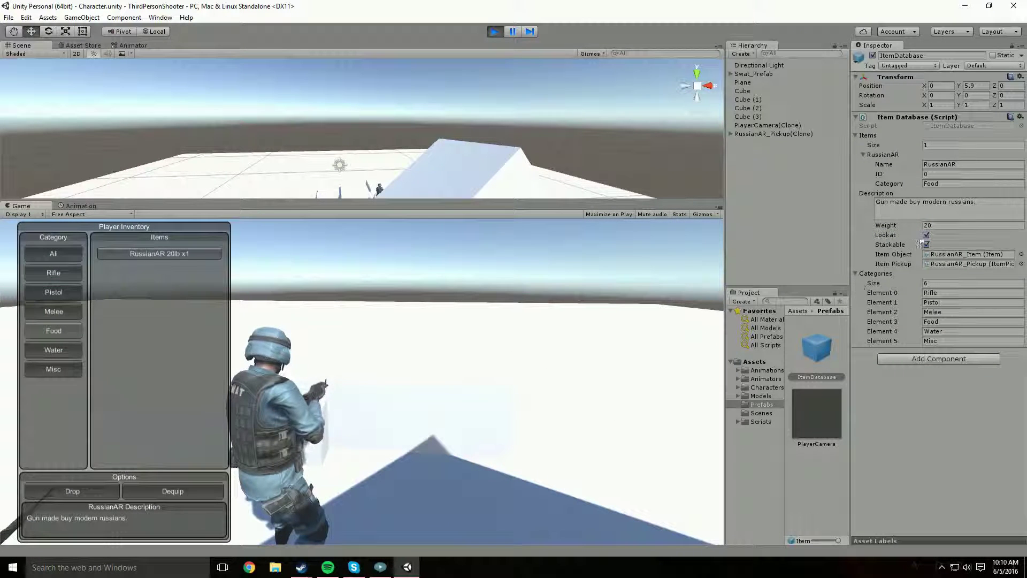
click(926, 235)
key(i)
key(i)
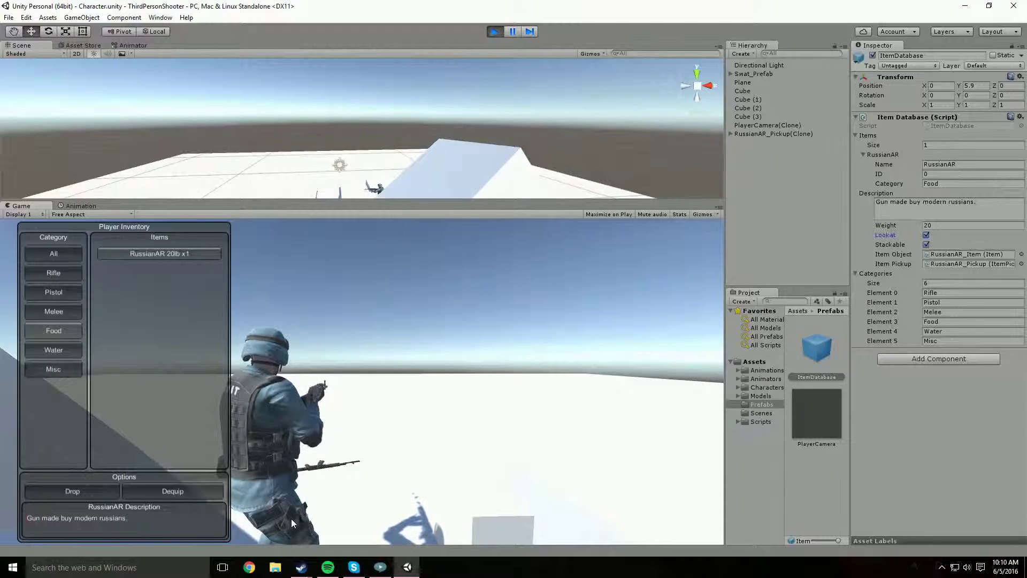
- Disable Stackable for the RussianAR item and pick up five more rifles into the inventory
click(926, 245)
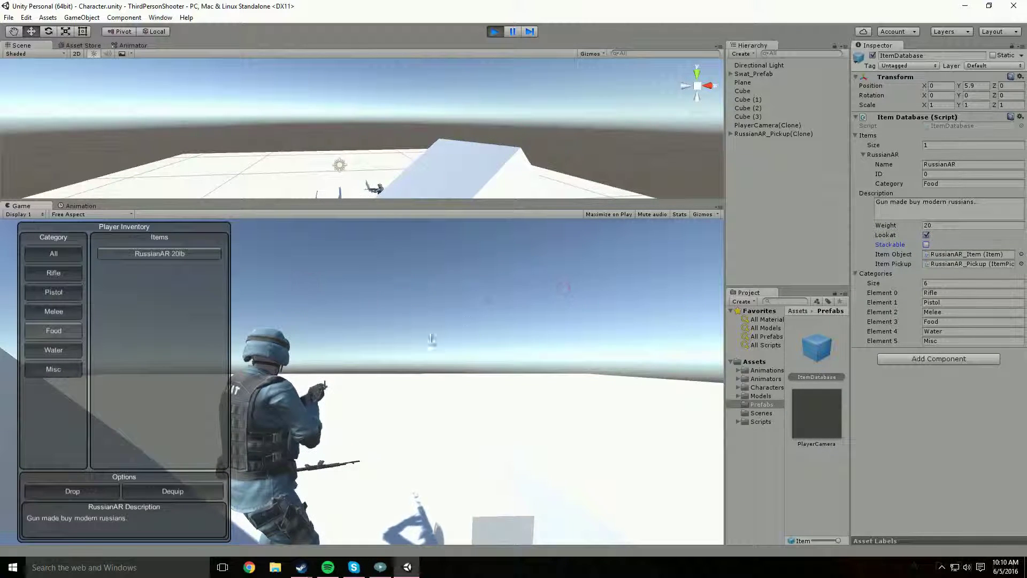
key(e)
key(e)
key(e)
key(e)
key(e)
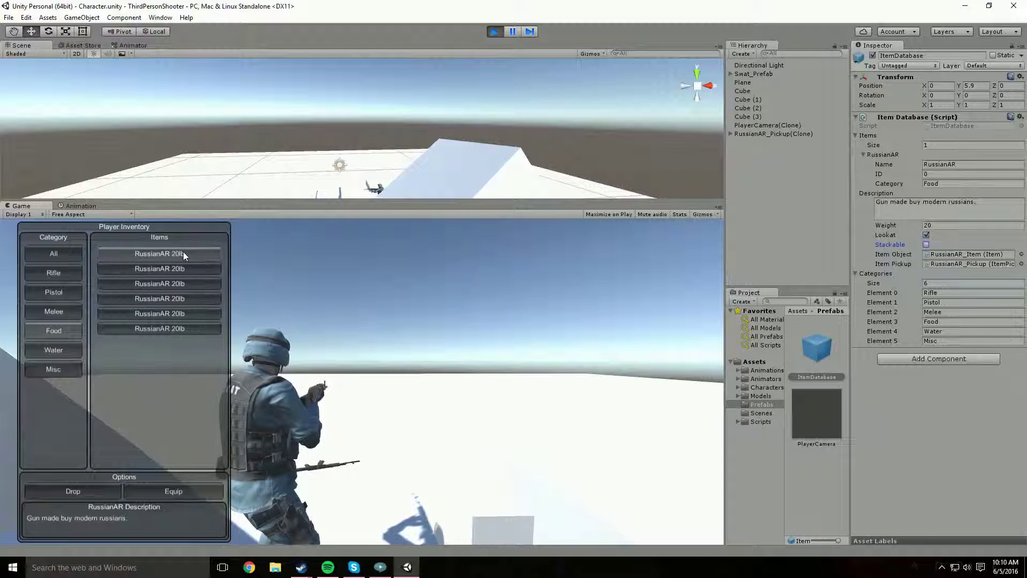
- Enable Stackable for the RussianAR item again and drop the last RussianAR entry from the inventory
click(926, 244)
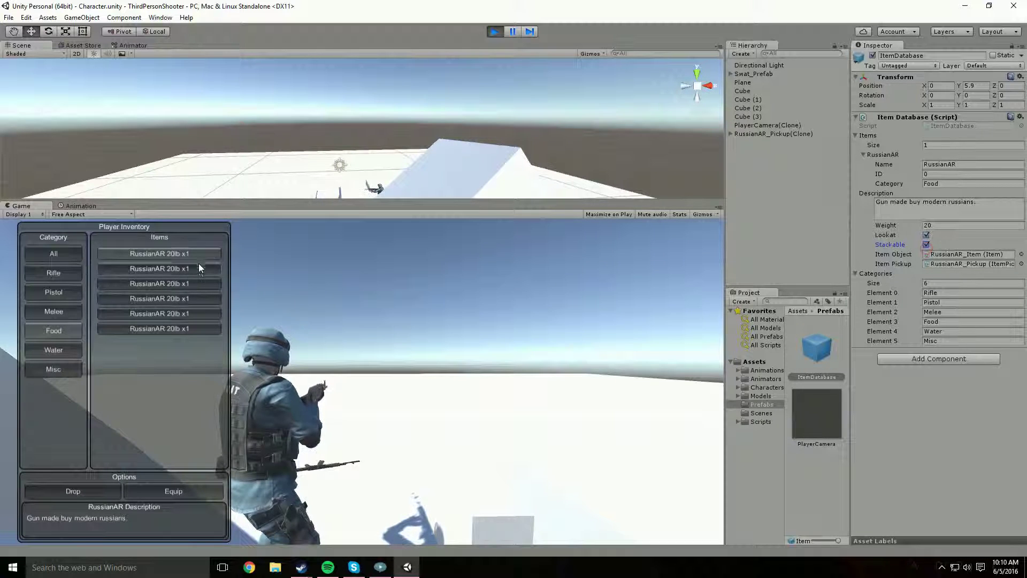
click(180, 326)
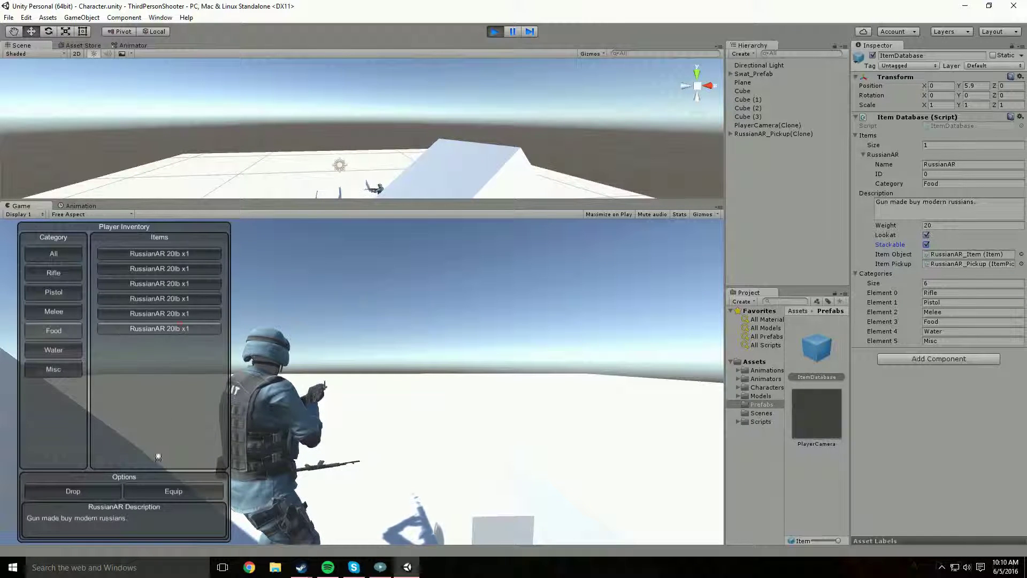
click(97, 490)
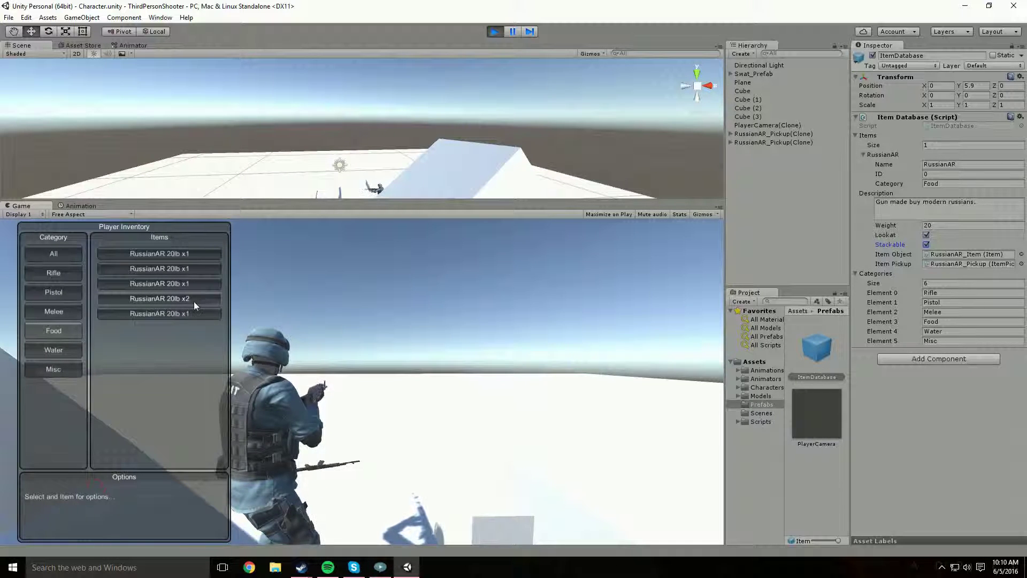
- Stop the game and locate the prefabs assigned as the RussianAR entry's Item Object and Item Pickup
click(199, 314)
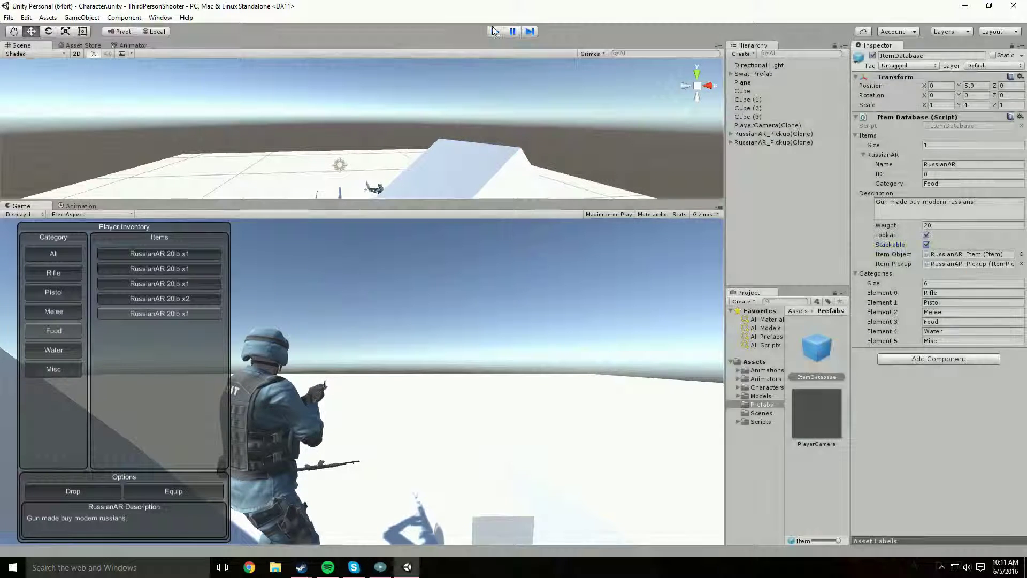
click(495, 32)
click(961, 255)
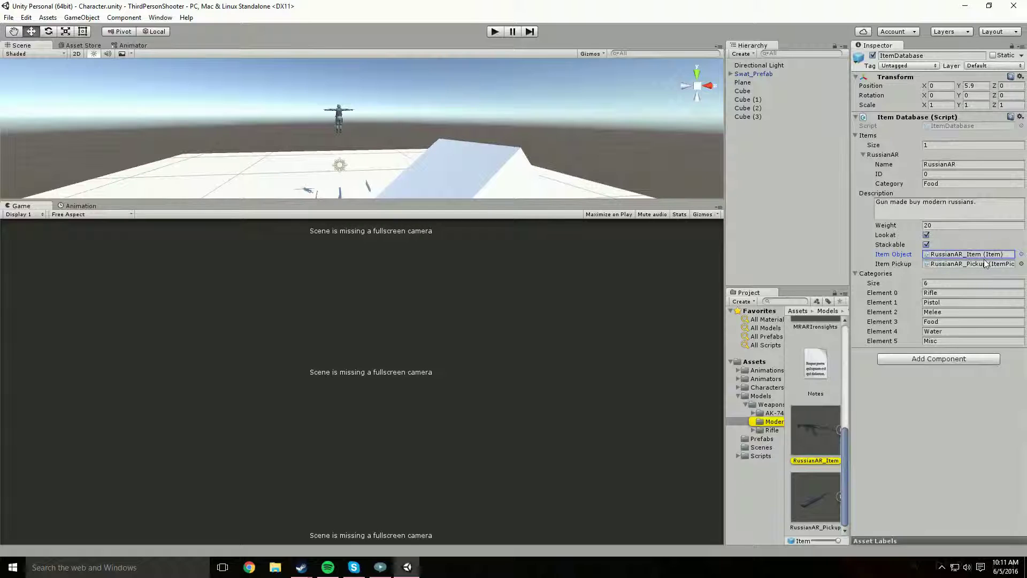
click(962, 265)
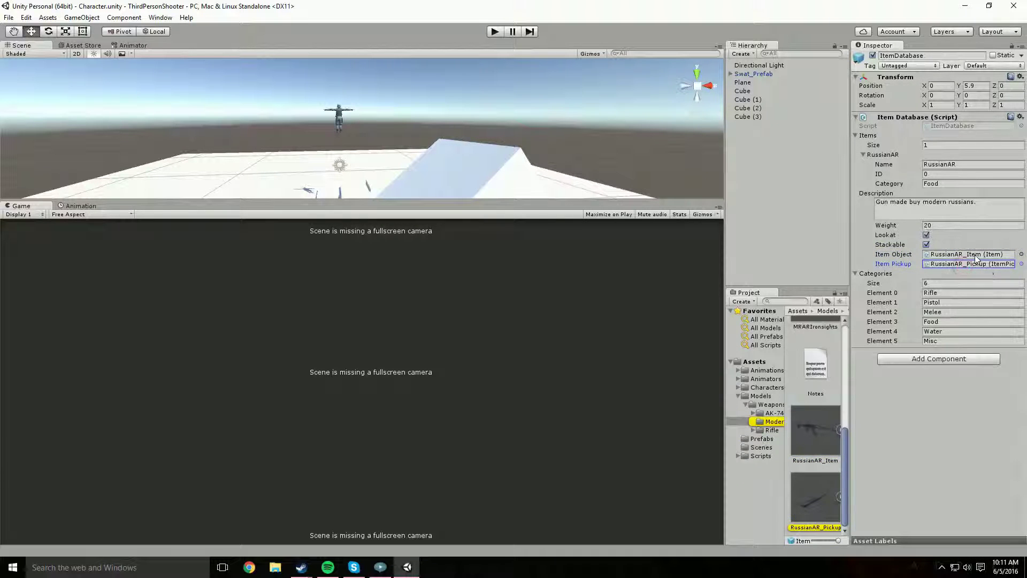
click(963, 255)
- Open the RussianAR_Item prefab and check the Animator, Ik Target_L and Ik Target_R references of its Item script
double_click(931, 255)
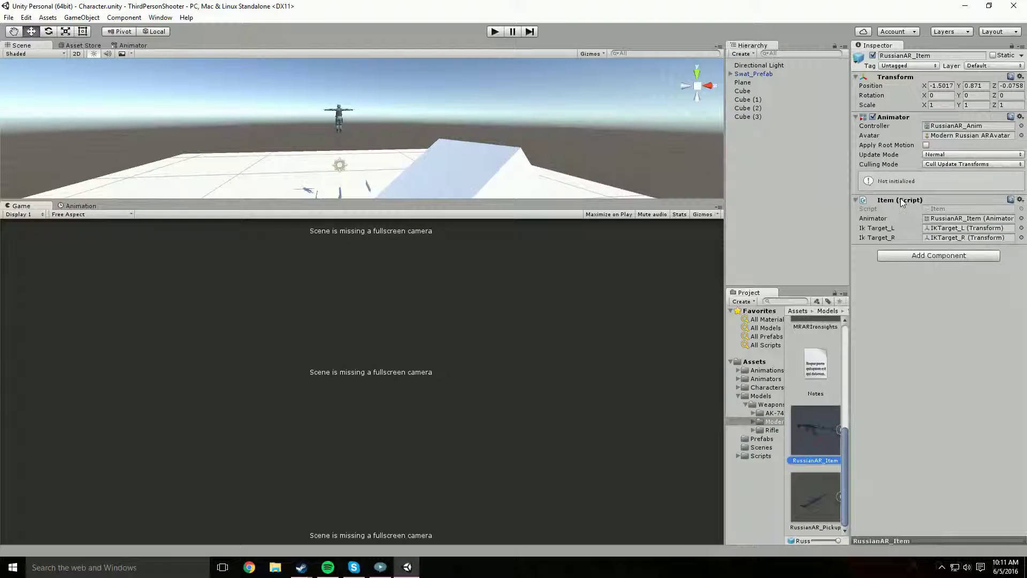
click(938, 218)
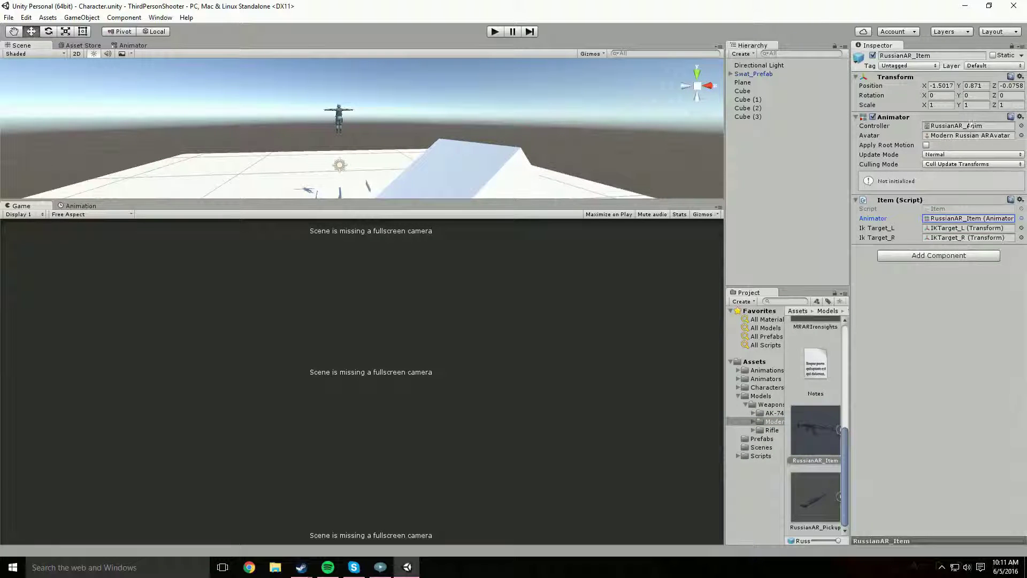
click(958, 228)
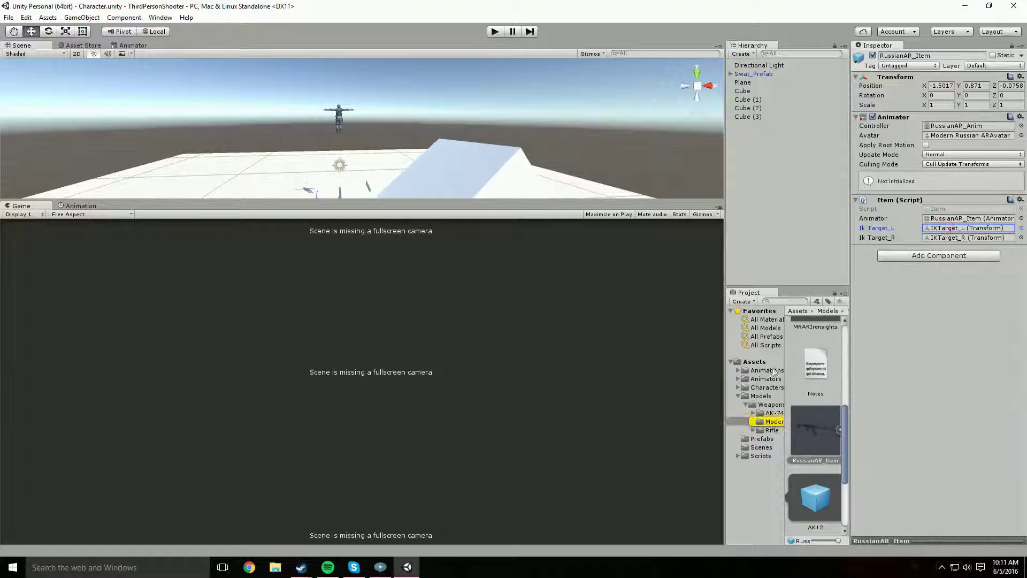
click(962, 238)
click(962, 239)
click(965, 230)
- Open the RussianAR_Item prefab's Item script for editing in Visual Studio
right_click(908, 201)
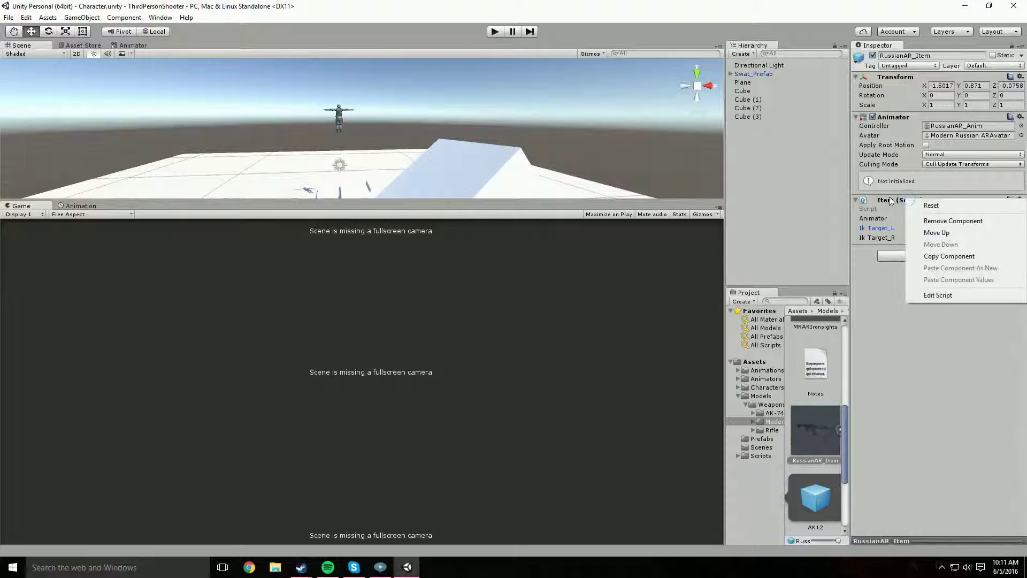
click(938, 295)
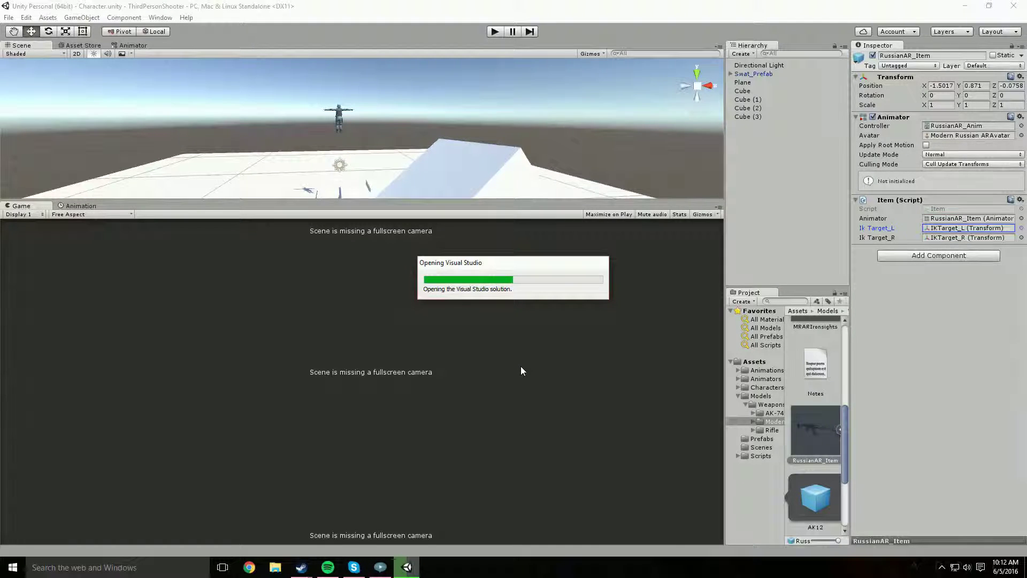
click(942, 566)
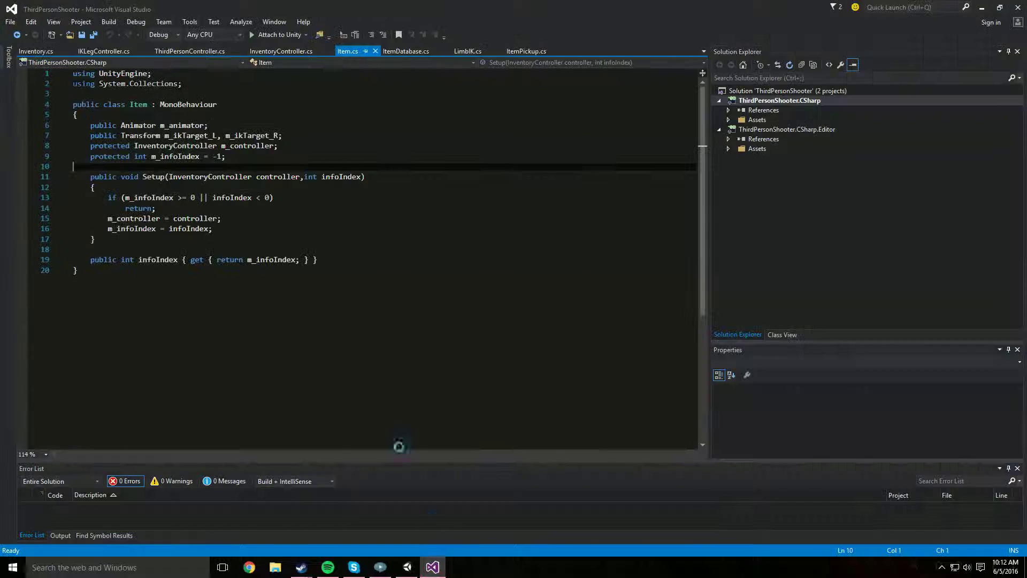
- Review the Setup method and the m_controller and m_infoIndex variables in Item.cs
click(292, 221)
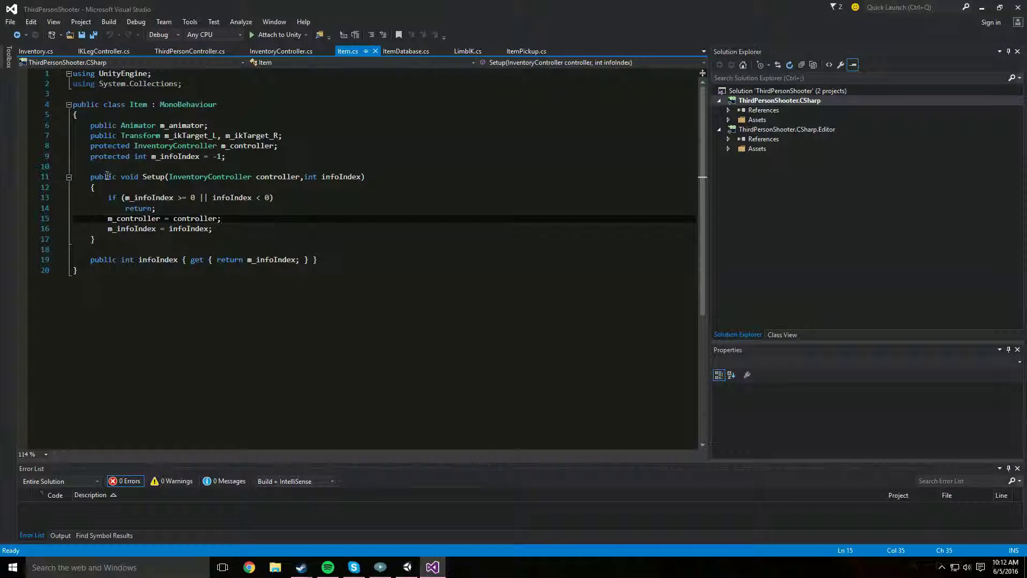
drag(90, 177, 430, 176)
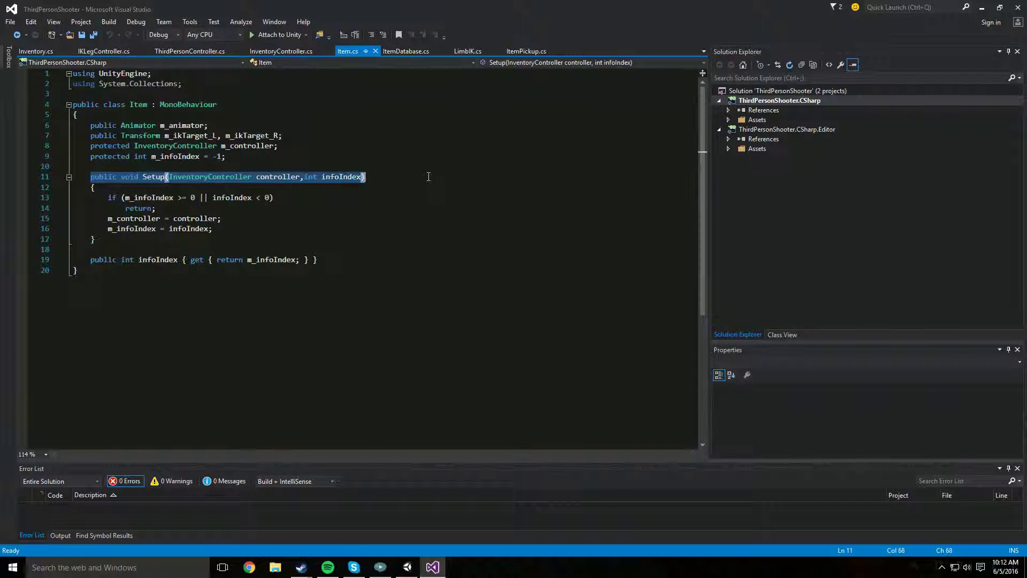
click(166, 176)
click(241, 176)
click(222, 146)
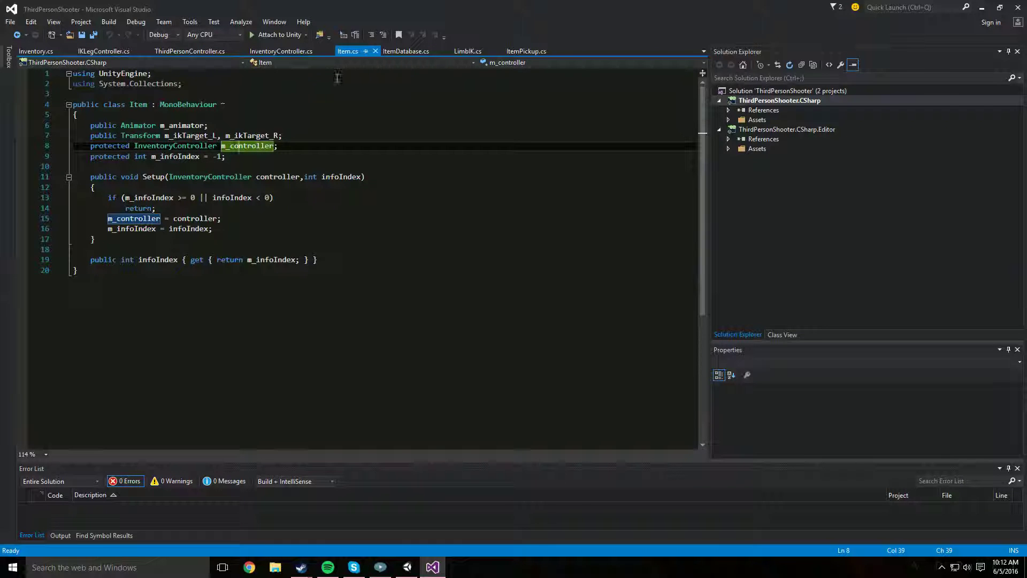
click(179, 157)
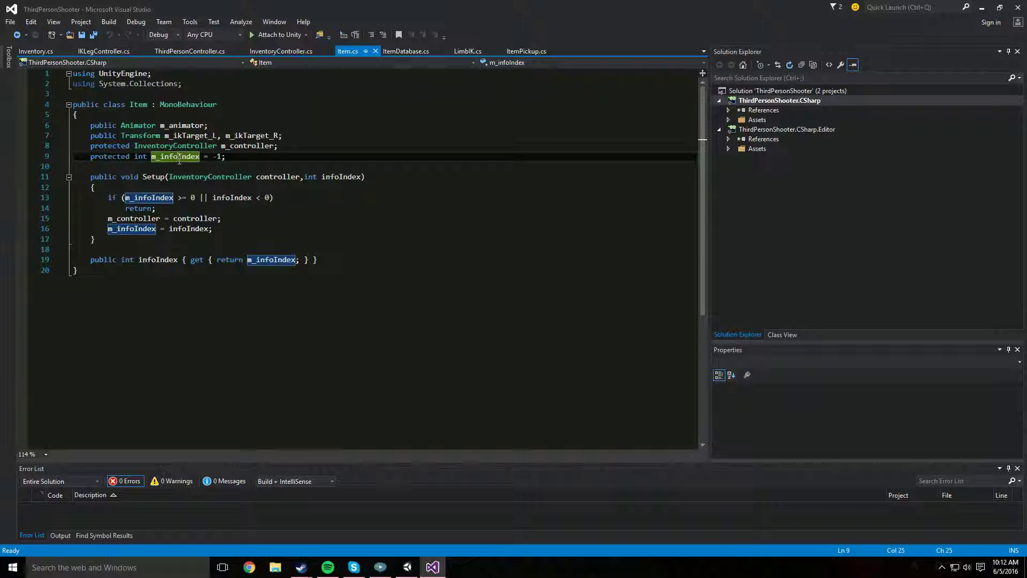
- Return to Unity, open the ItemDatabase prefab and collapse its RussianAR entry
key(alt+Tab)
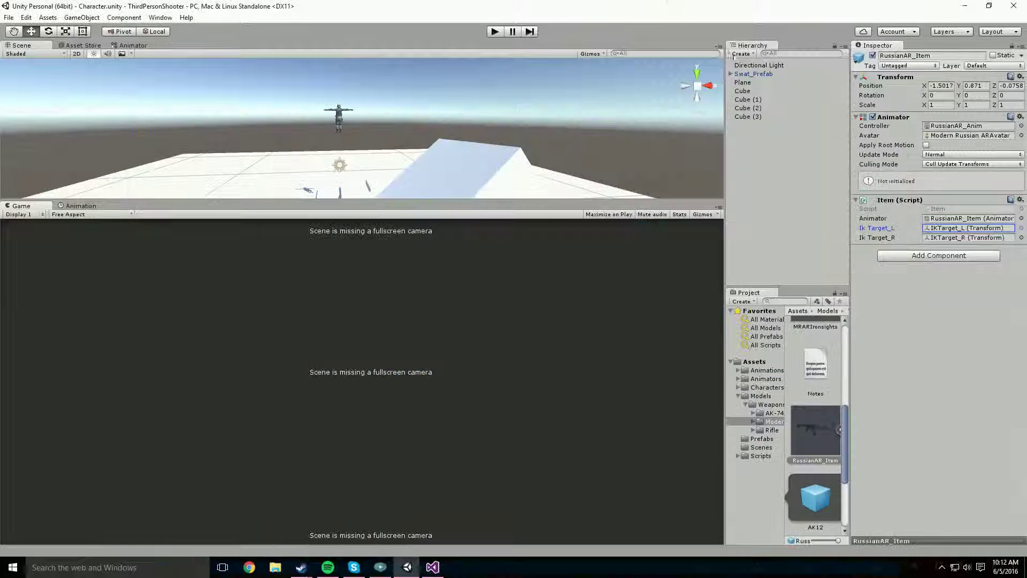
click(746, 82)
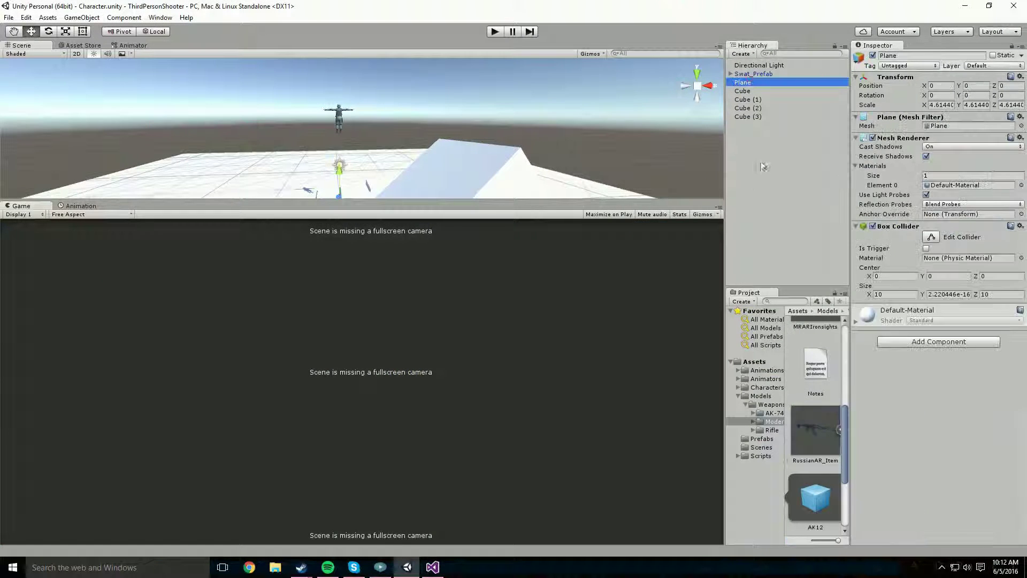
click(762, 438)
click(816, 351)
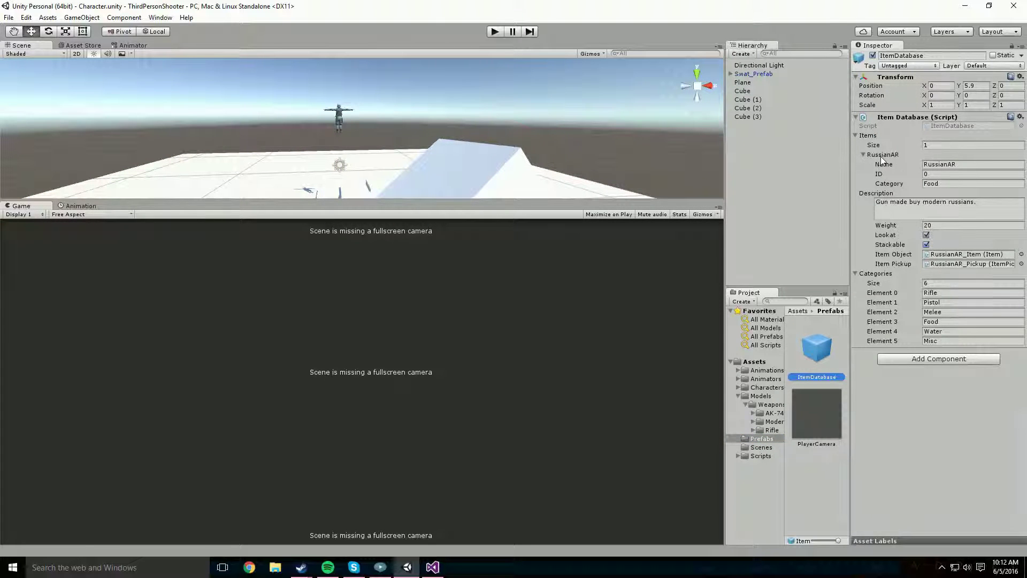
click(883, 156)
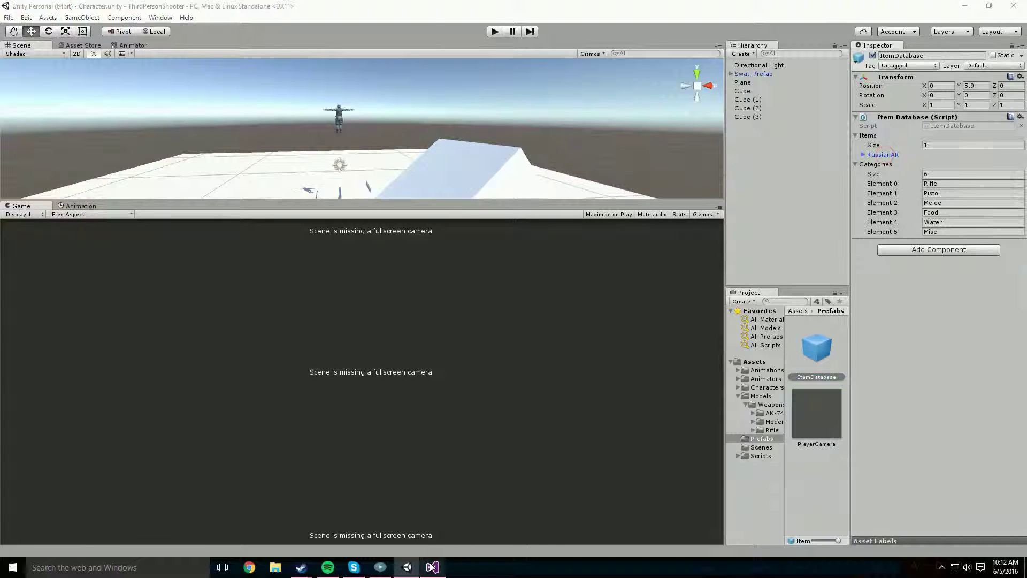
- Switch to Visual Studio and examine where m_infoIndex is used in Item.cs
click(432, 567)
click(405, 277)
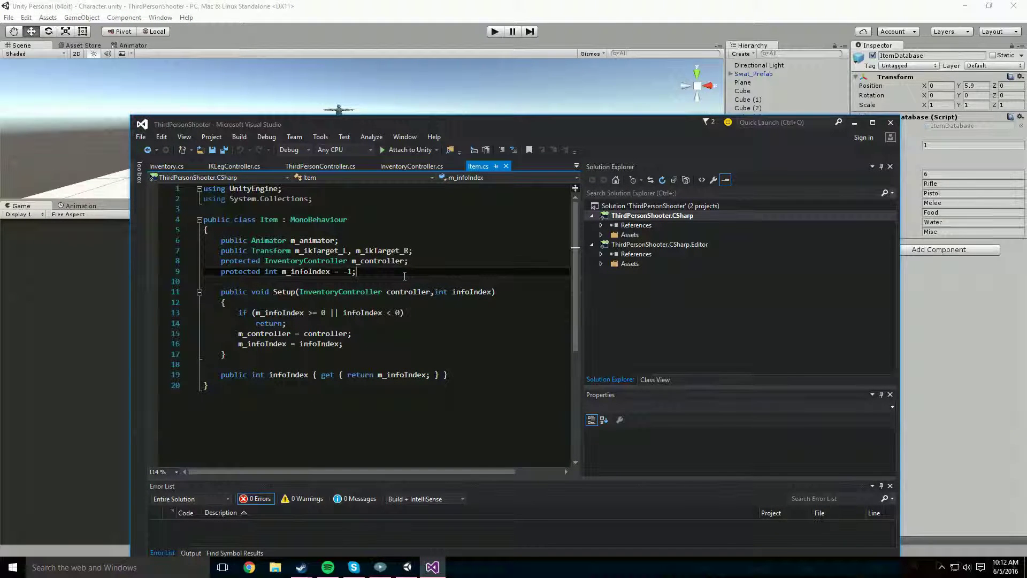
click(316, 273)
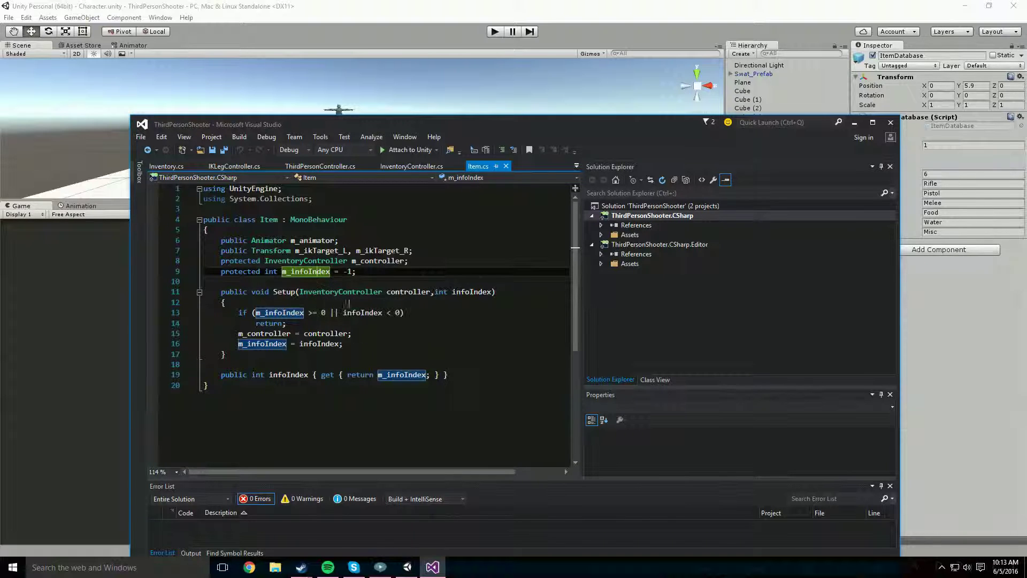
- Return to Unity, expand the database's RussianAR entry and open its RussianAR_Pickup prefab
click(650, 4)
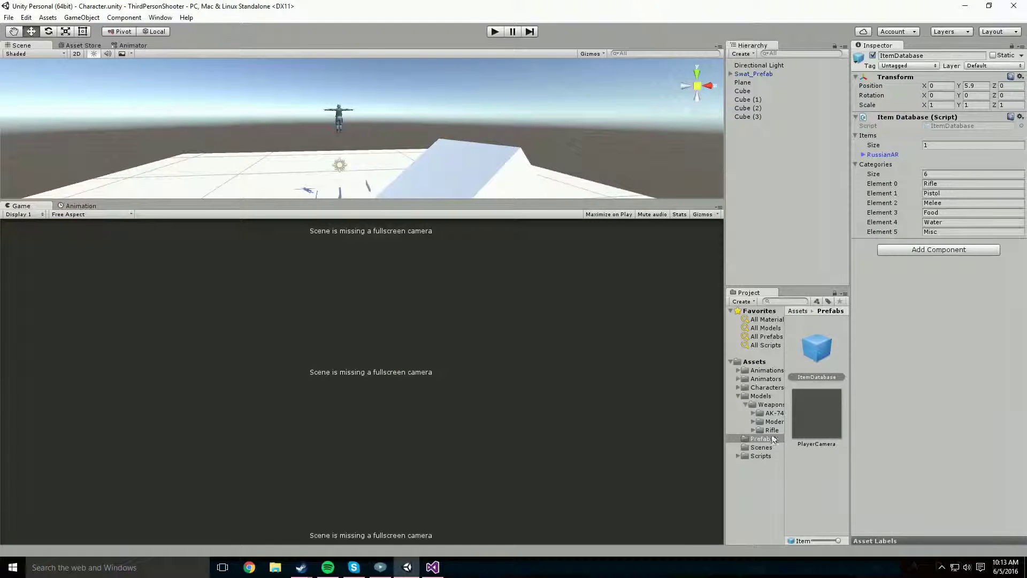
click(893, 153)
click(966, 264)
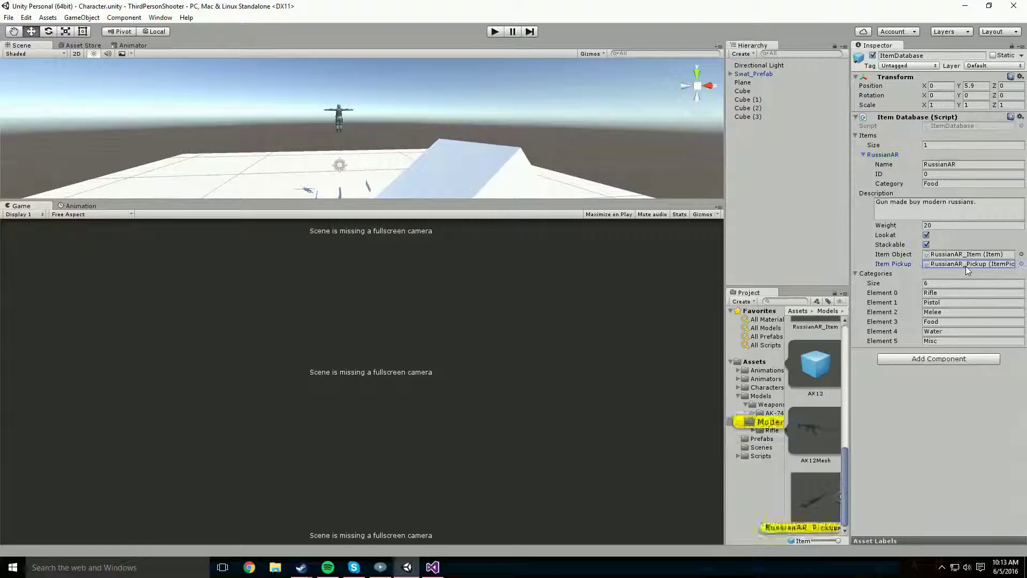
click(807, 490)
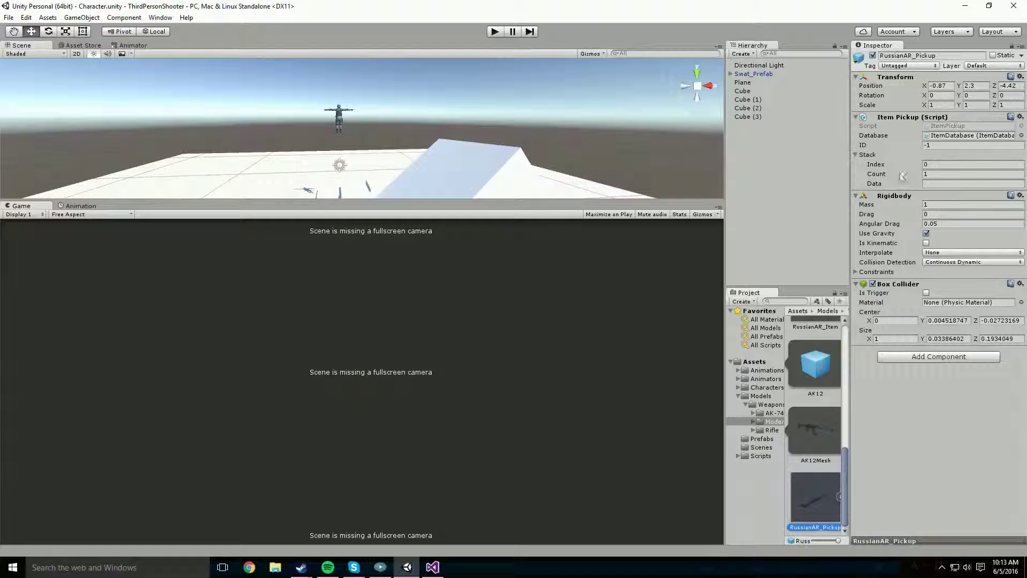
- Open the pickup's ItemPickup script in Visual Studio and maximize the editor window
right_click(908, 119)
click(933, 216)
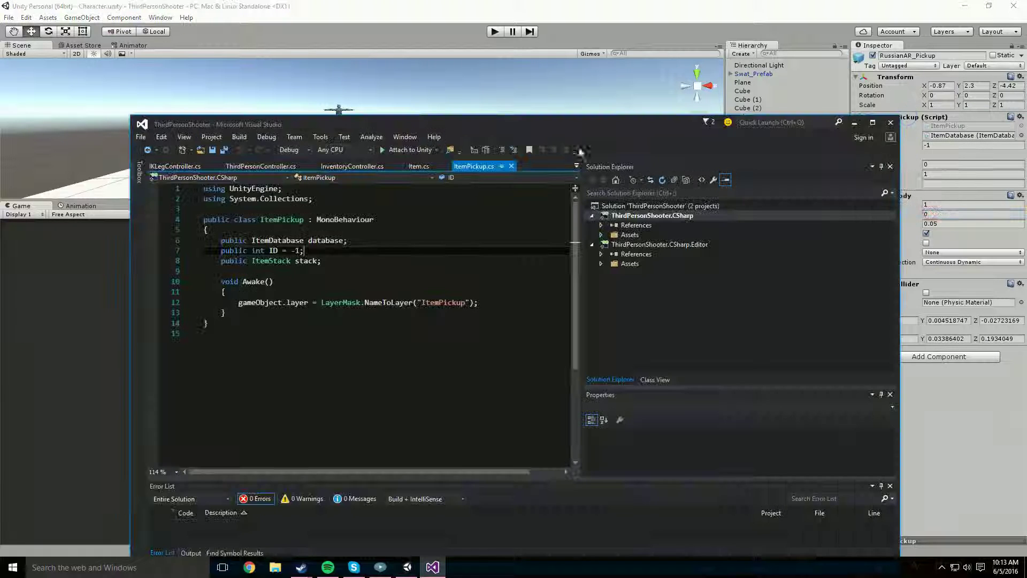
double_click(466, 129)
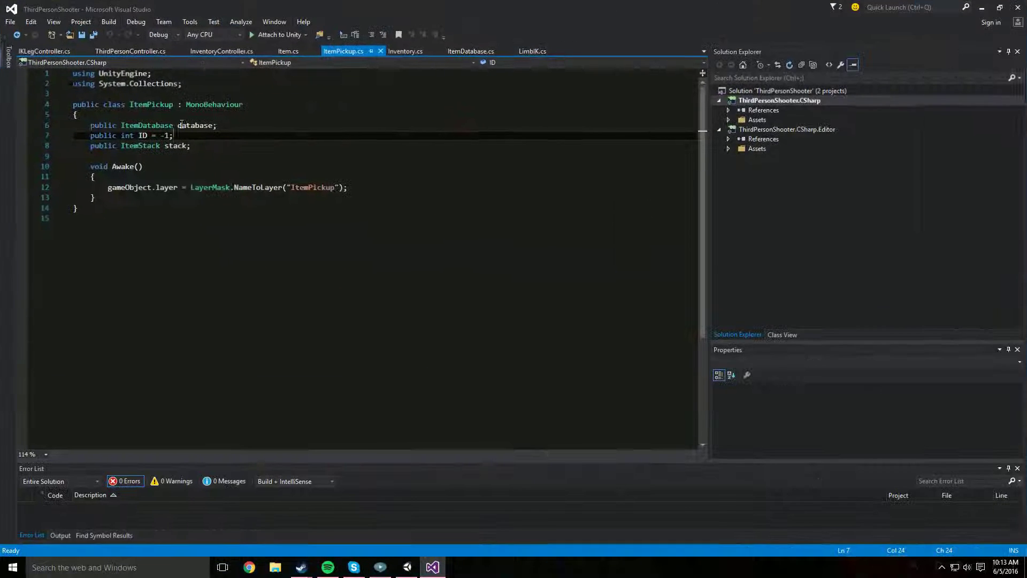
- Review the database, ID and stack variables declared in ItemPickup.cs
click(124, 125)
drag(124, 125, 236, 124)
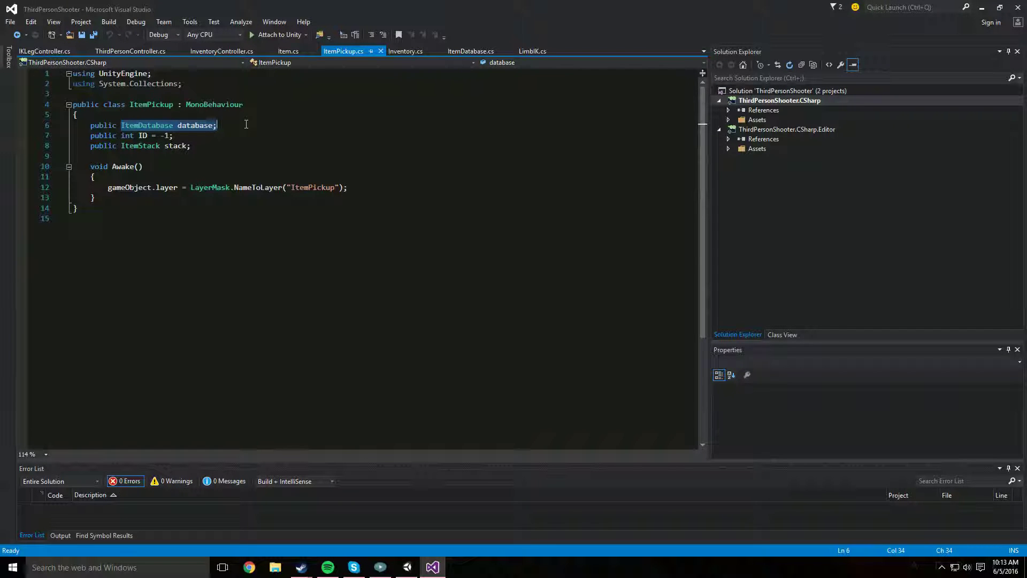
drag(122, 136, 191, 146)
click(130, 146)
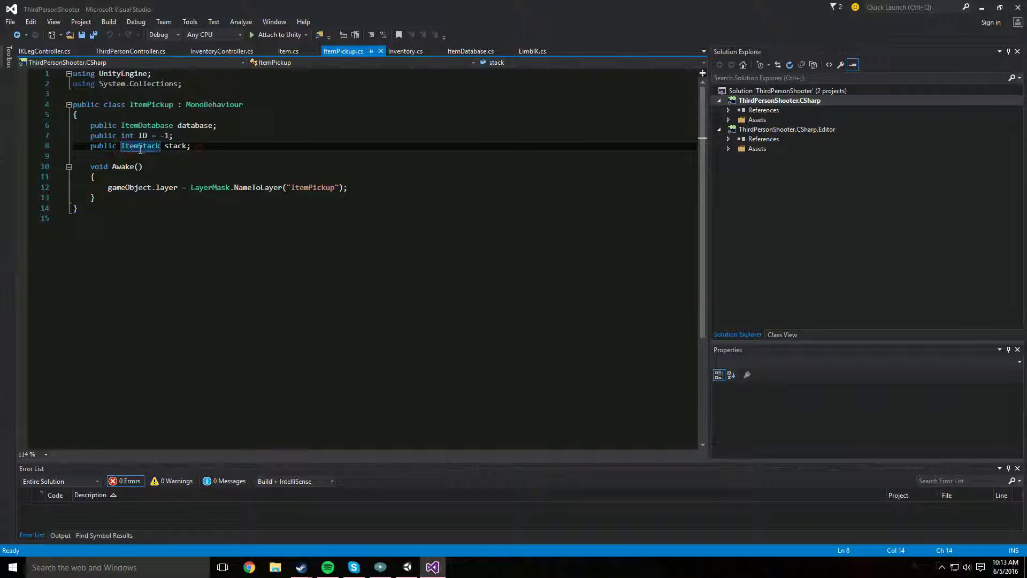
right_click(227, 134)
key(Escape)
- Return to Unity and examine the ID and the stack's Count, Data and Index fields on RussianAR_Pickup
key(alt+Tab)
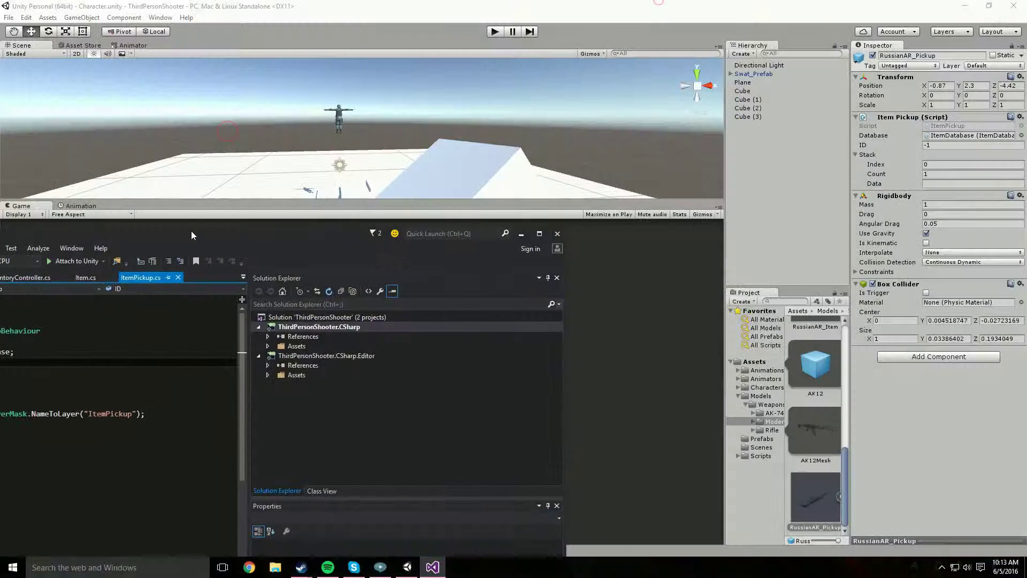
click(936, 175)
click(939, 184)
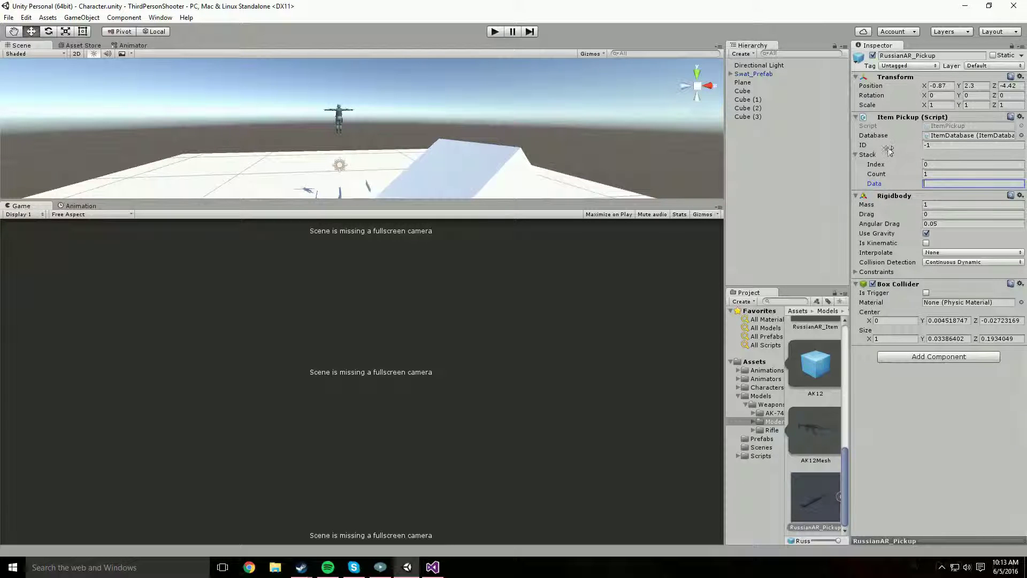
click(930, 145)
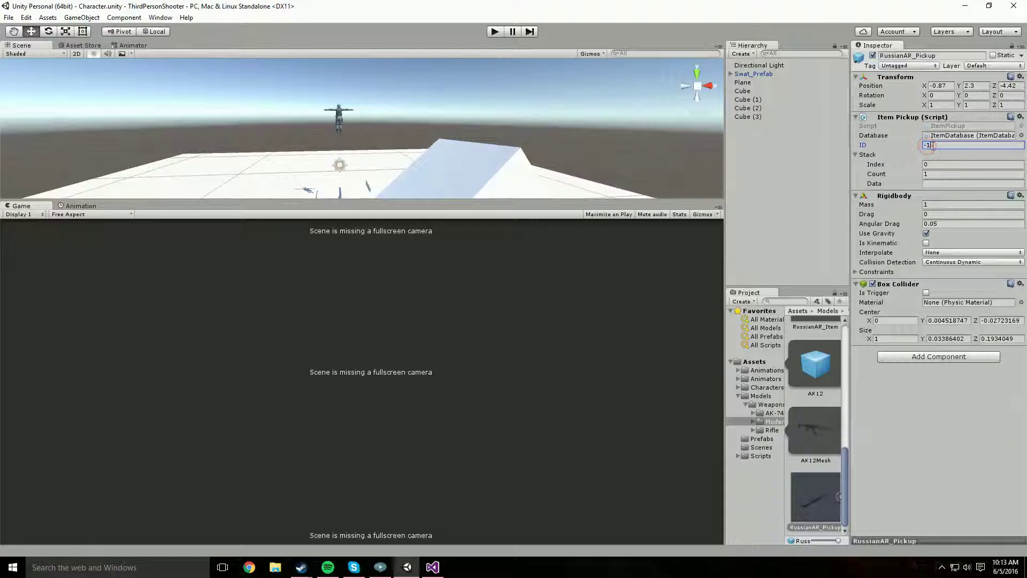
click(929, 164)
click(936, 145)
text(0)
click(935, 167)
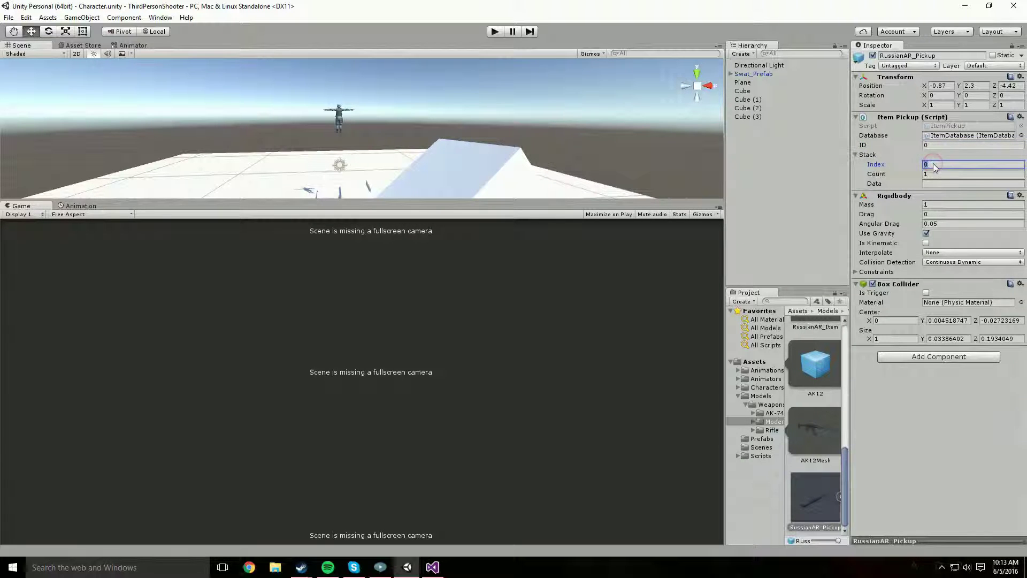
text(312949012412)
- Clear the stack Index entry on RussianAR_Pickup and set its ID to -1
double_click(933, 164)
key(BackSpace)
click(933, 147)
text(-1)
click(939, 164)
click(926, 145)
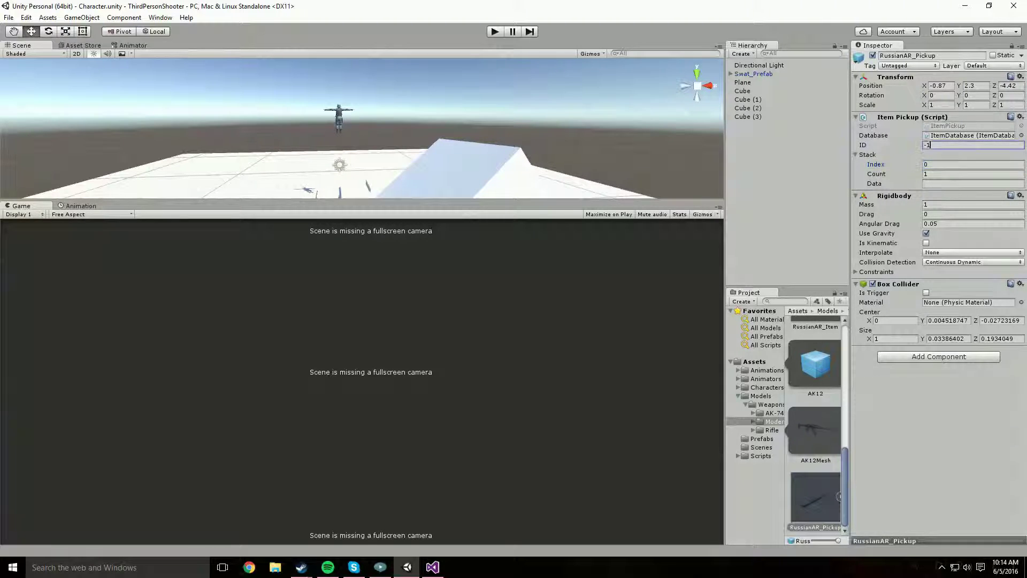
- Check the ID, stack Index and stack Count fields of the Item Pickup script
click(938, 145)
double_click(939, 145)
click(928, 145)
click(927, 166)
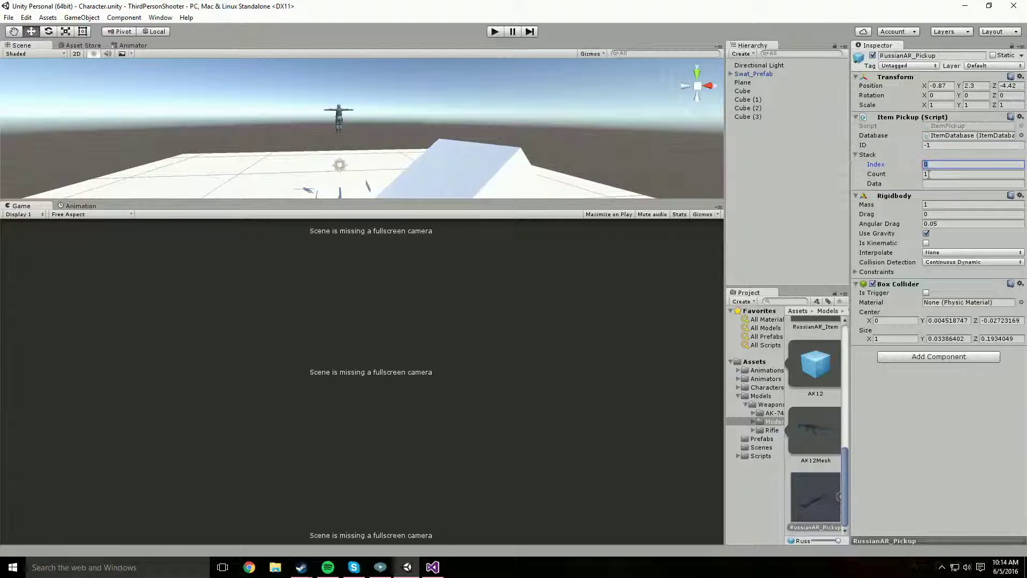
click(931, 175)
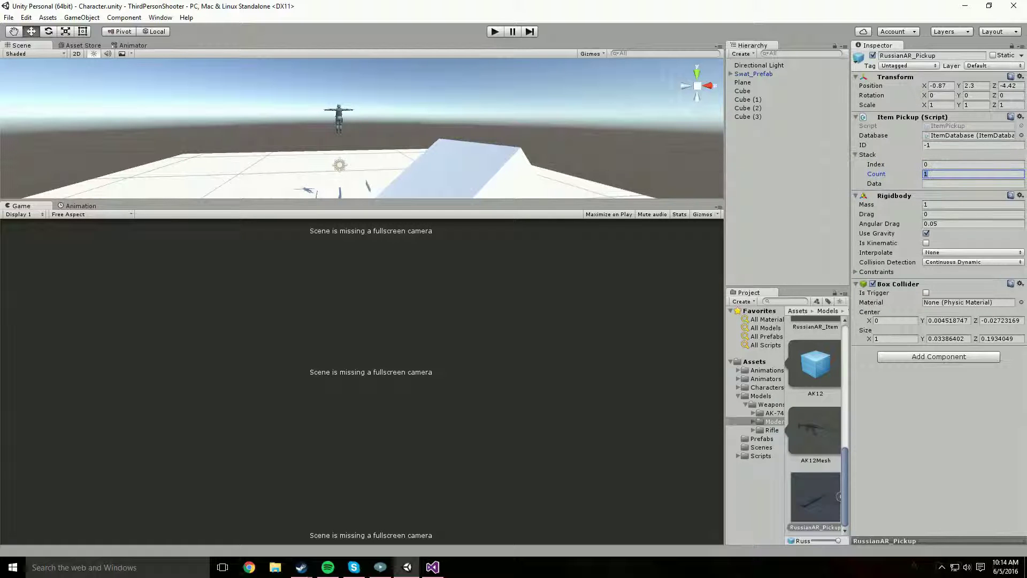
- Start the game and open the player inventory to check the collected rifles
click(495, 32)
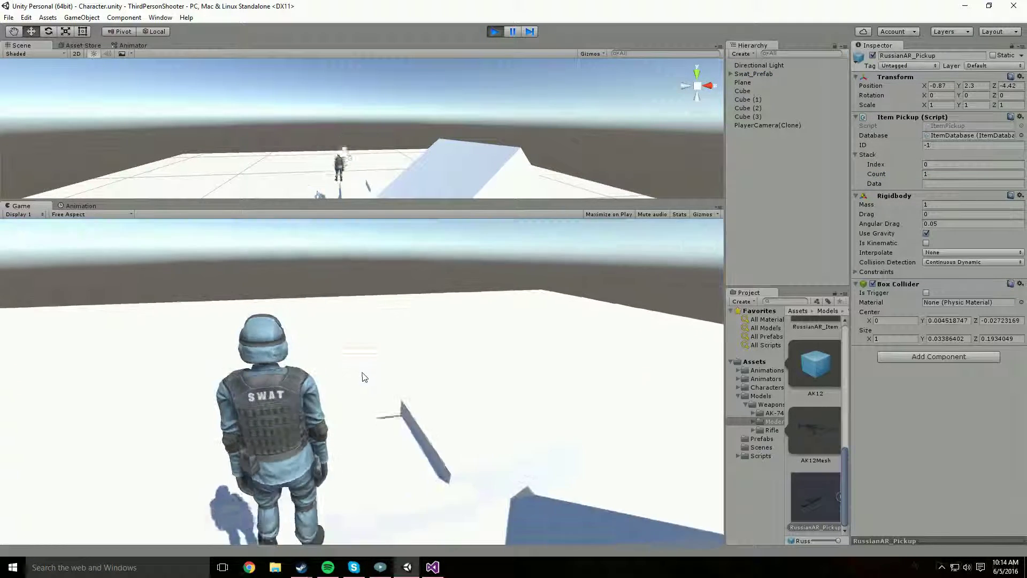
key(i)
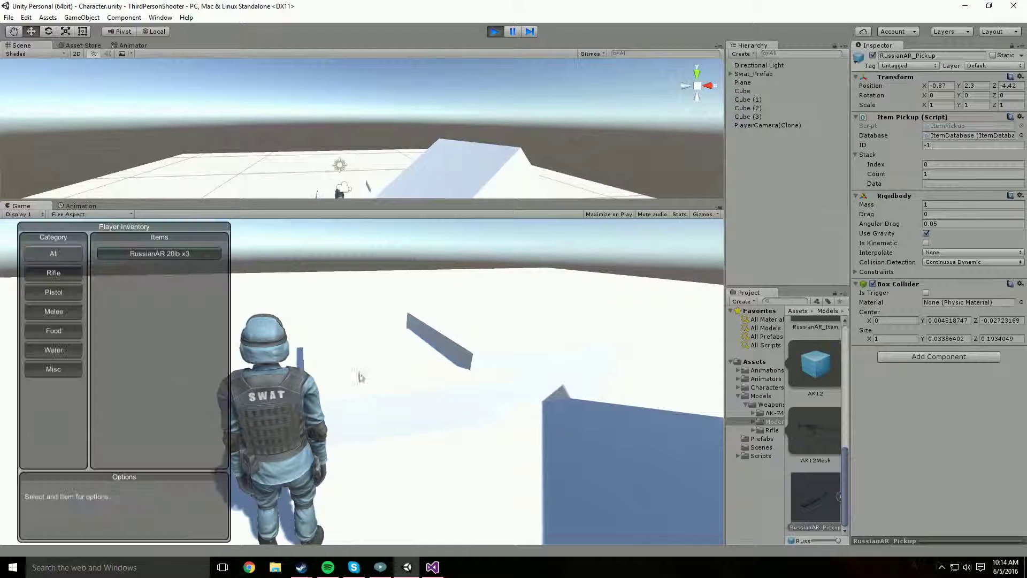
- Drop the RussianAR stack from the player inventory and zoom in on the dropped rifle in the scene
click(152, 250)
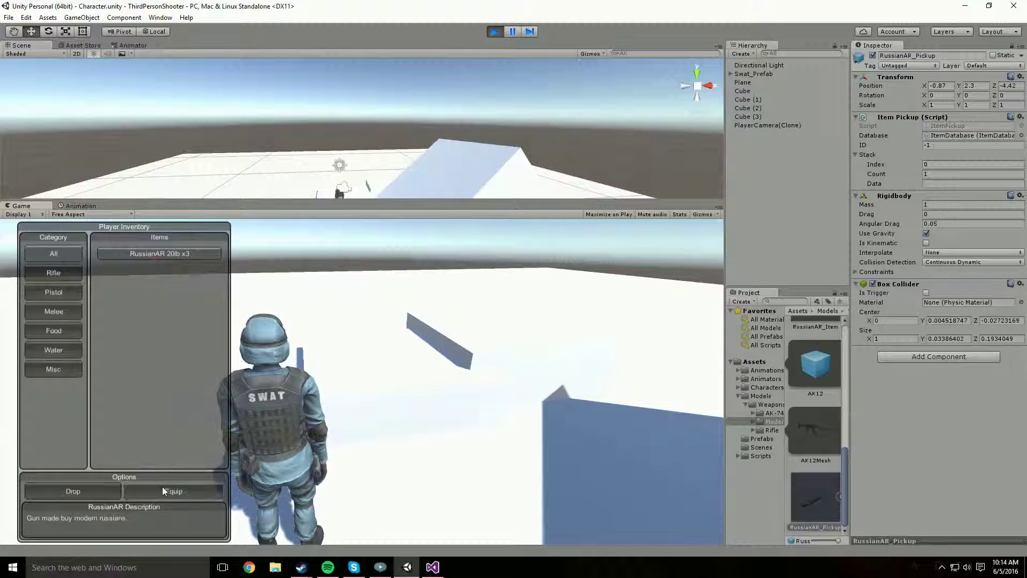
click(84, 492)
alt+drag(257, 172, 299, 177)
scroll(374, 160, up, 6)
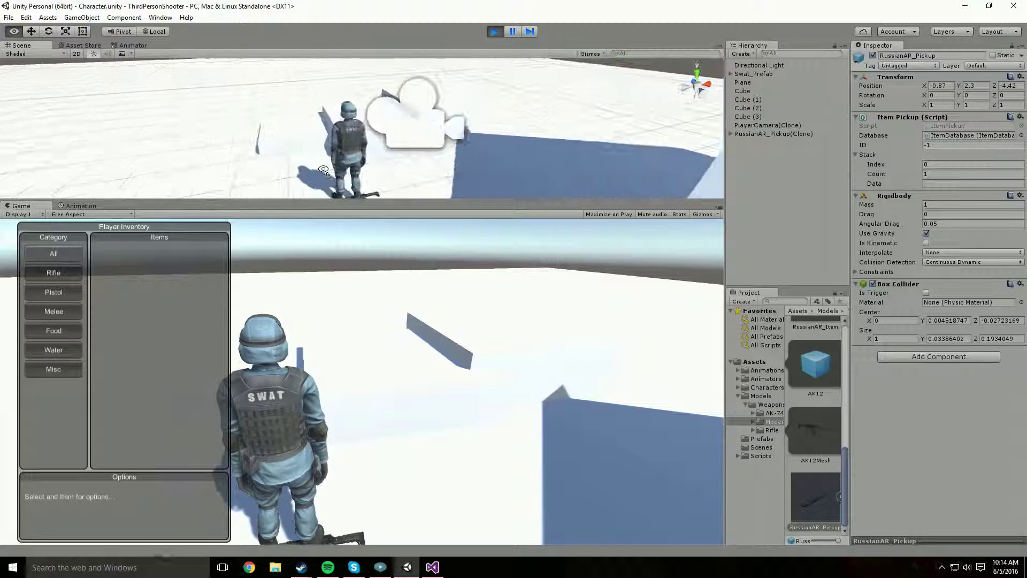
- Check the ID, stack Index and stack Count of the dropped RussianAR_Pickup clone
click(781, 134)
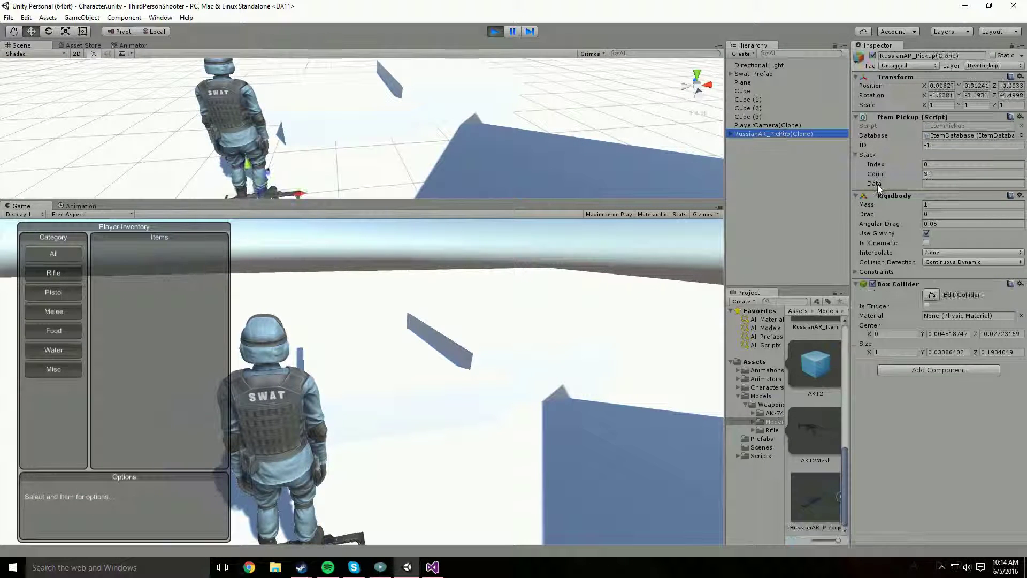
click(941, 174)
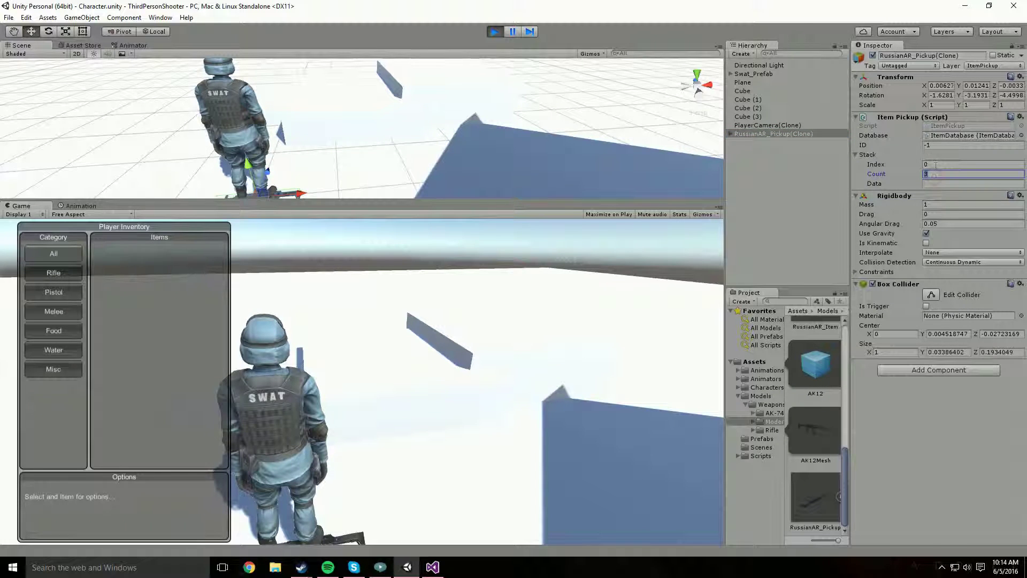
click(928, 145)
click(937, 164)
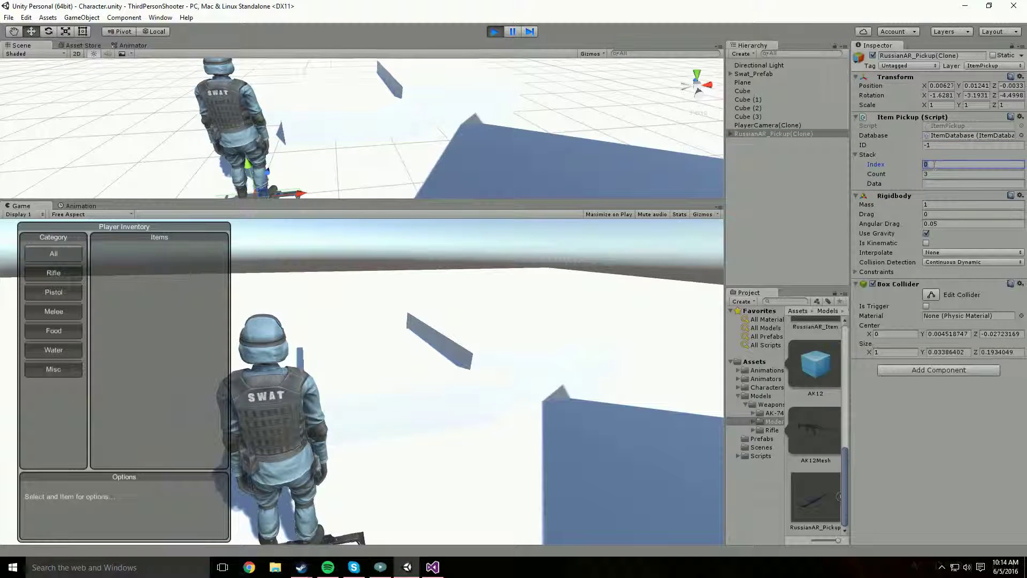
- Stop the game and set the RussianAR item's ID to 0 in the ItemDatabase prefab
click(495, 31)
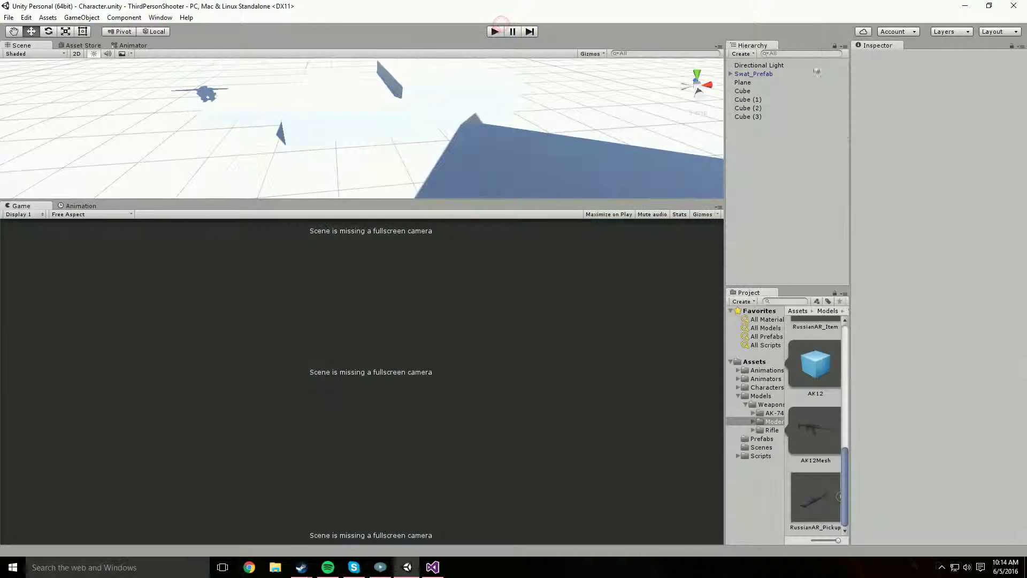
click(769, 74)
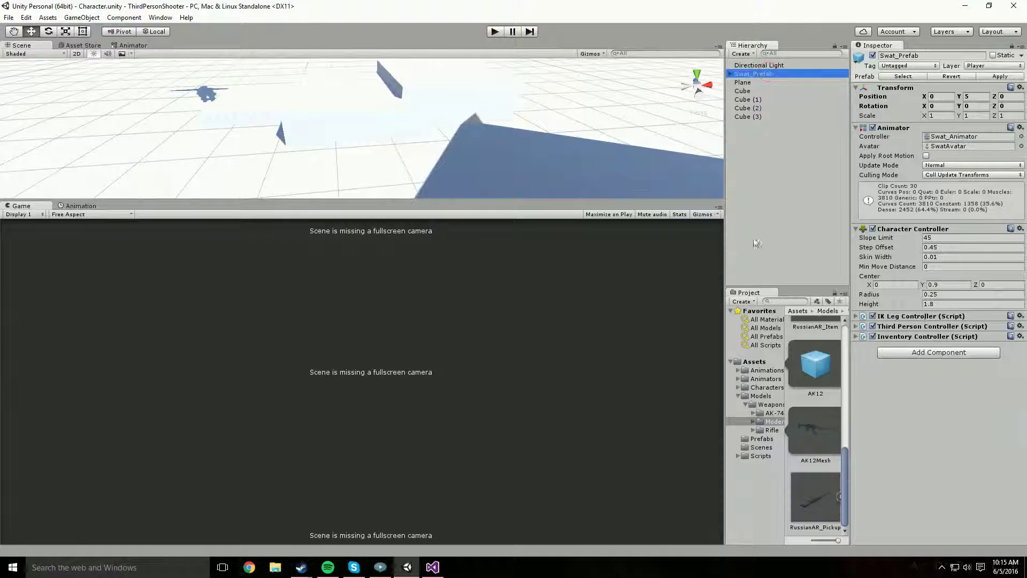
click(762, 438)
click(817, 350)
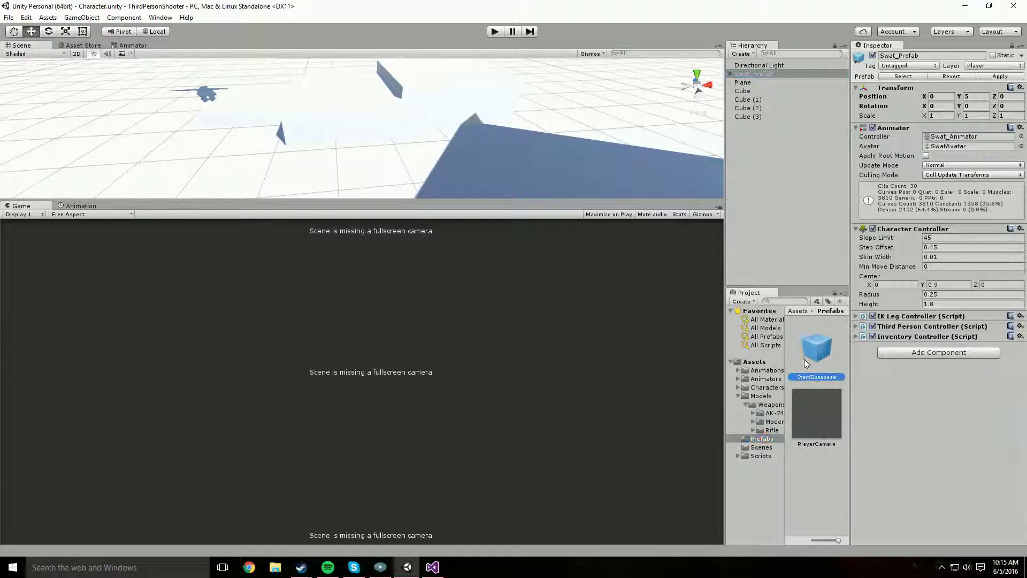
click(942, 175)
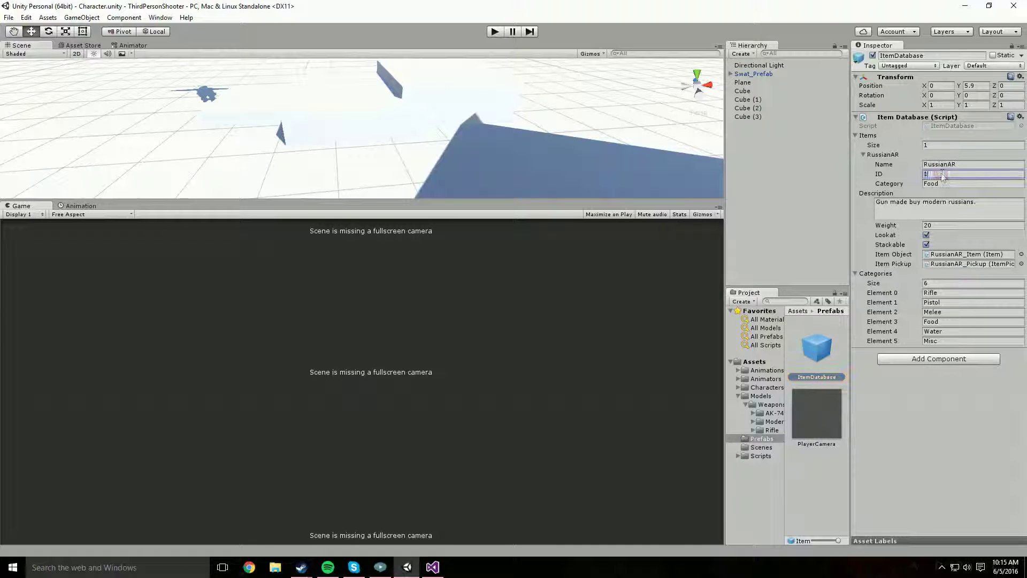
text(0)
click(495, 31)
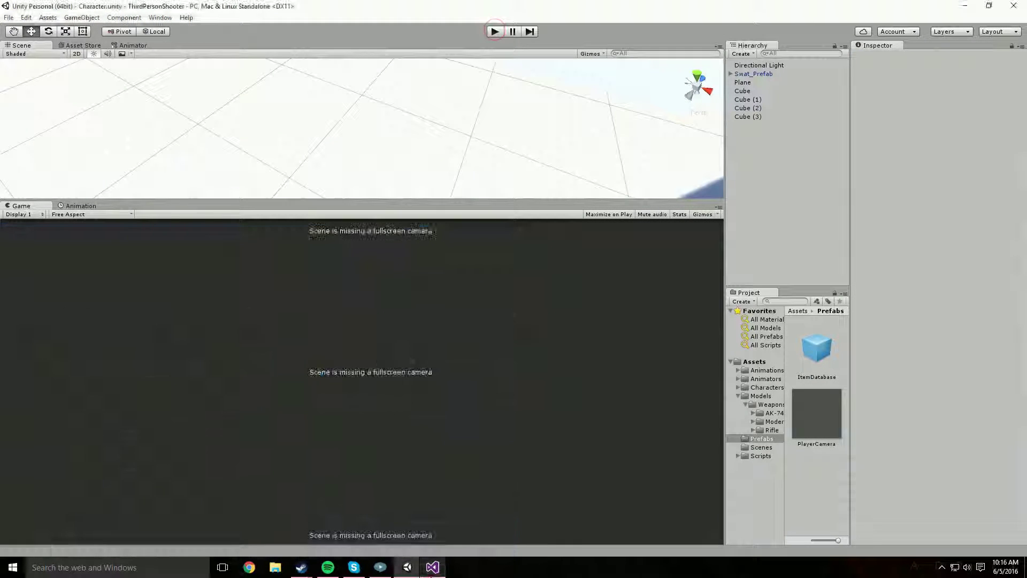
- Try ID 1 for the first RussianAR item in the ItemDatabase prefab and return it to 0
click(761, 76)
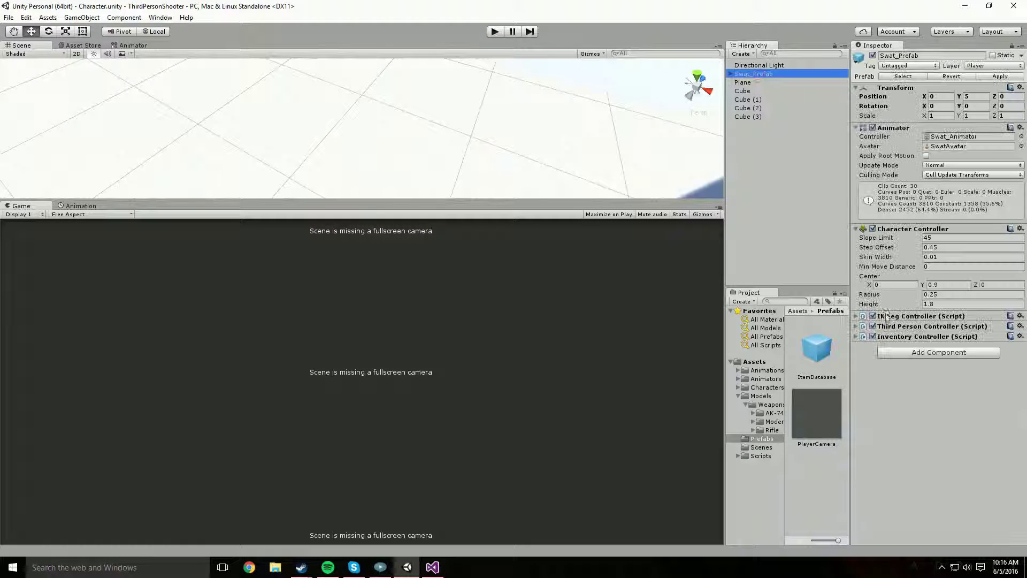
click(817, 378)
click(943, 174)
text(1)
key(Return)
text(0)
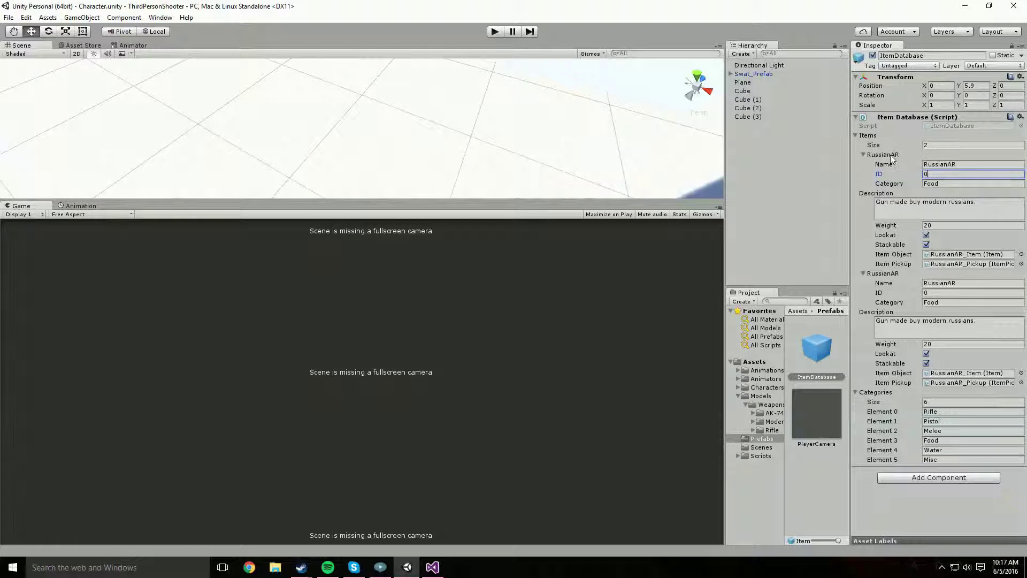
- Delete the duplicate second RussianAR entry from the item database's Items array
click(972, 162)
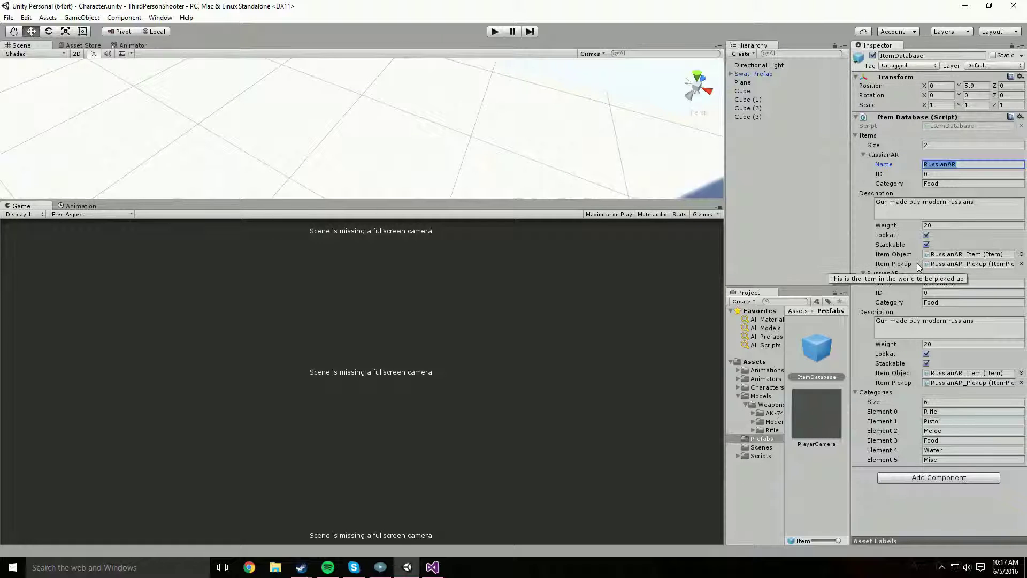
right_click(889, 274)
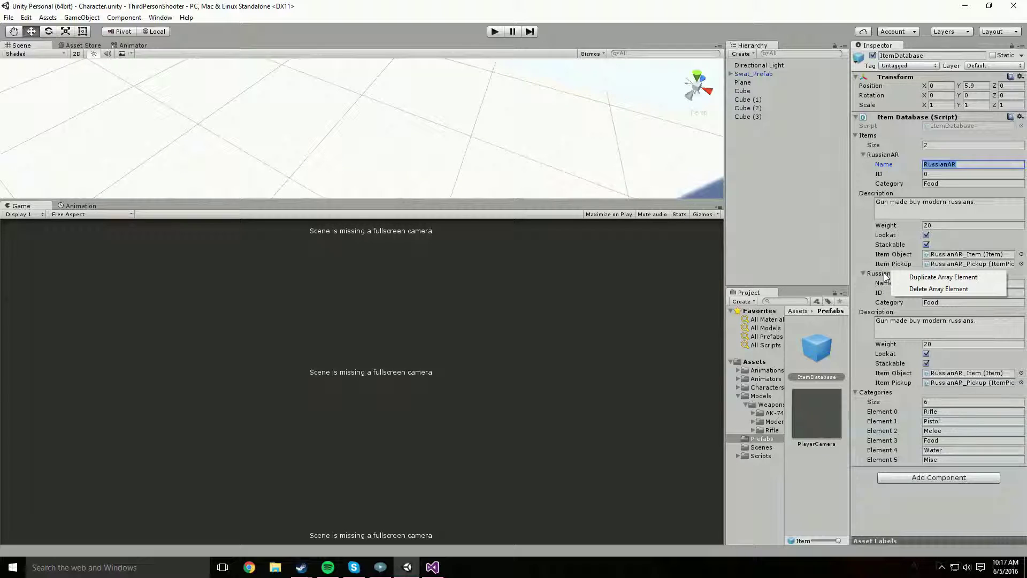
click(904, 289)
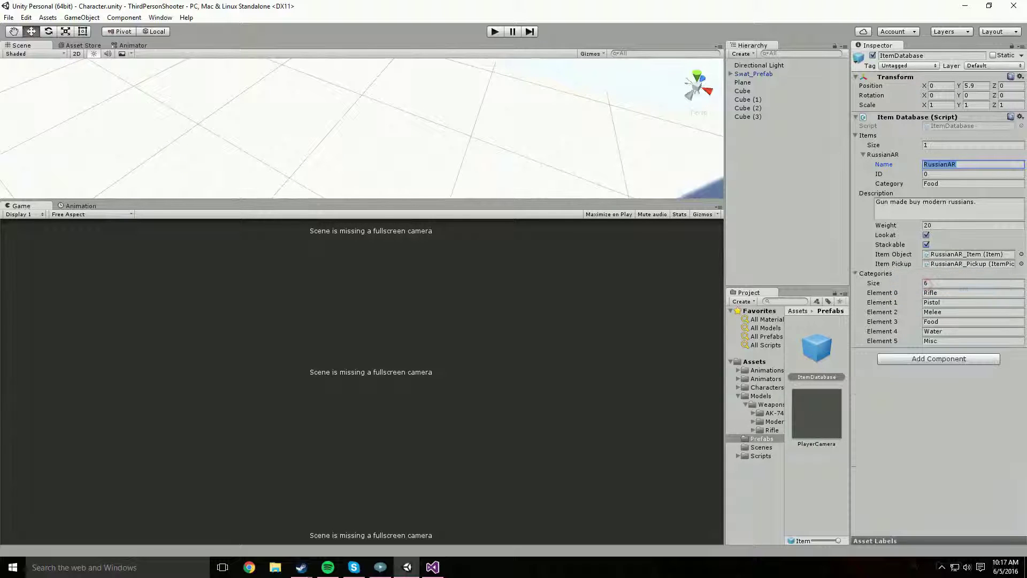
click(882, 154)
click(881, 154)
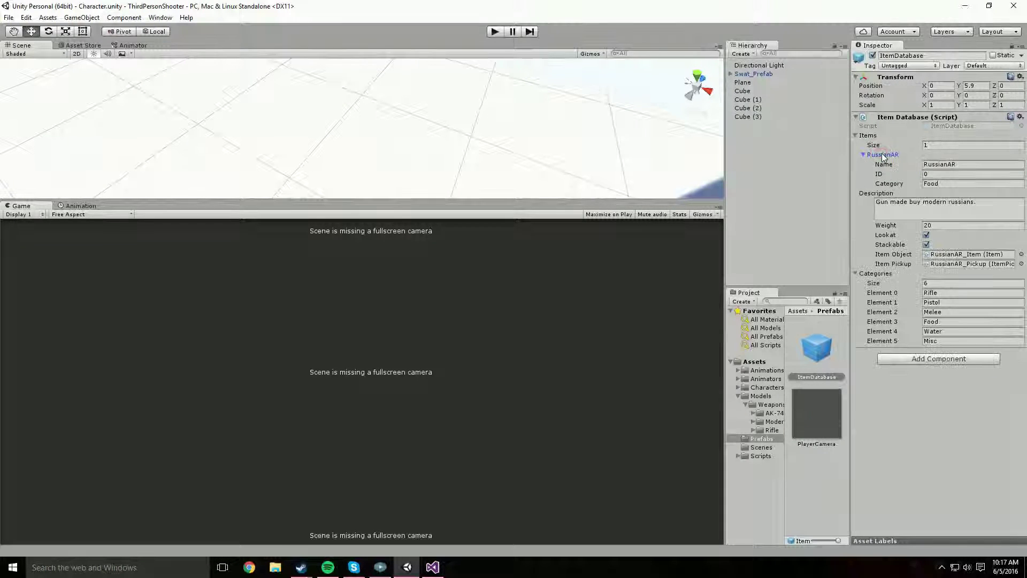
click(881, 154)
click(882, 154)
- Set the RussianAR item's category to Rifle in the item database
click(966, 184)
text(Rifg)
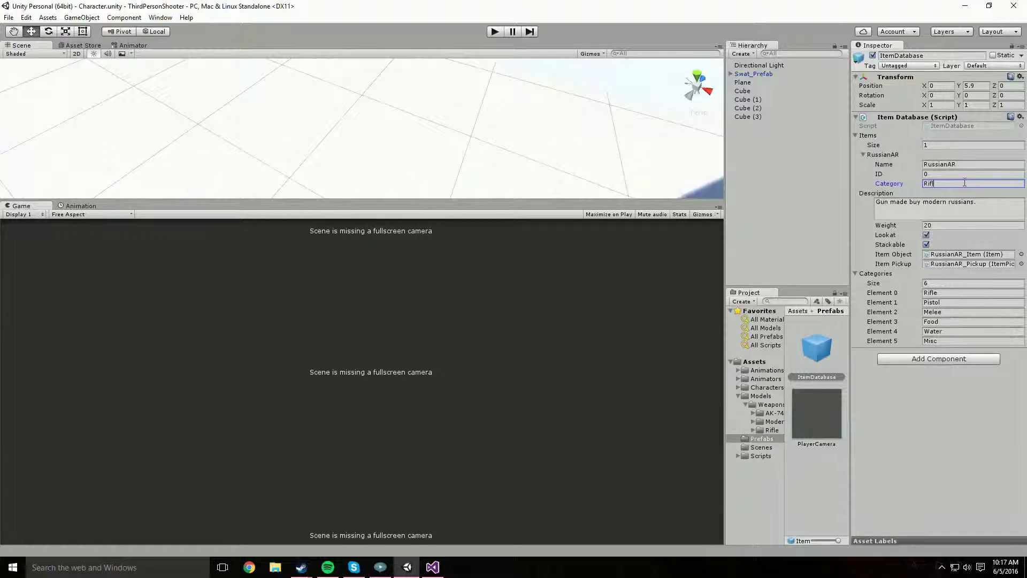